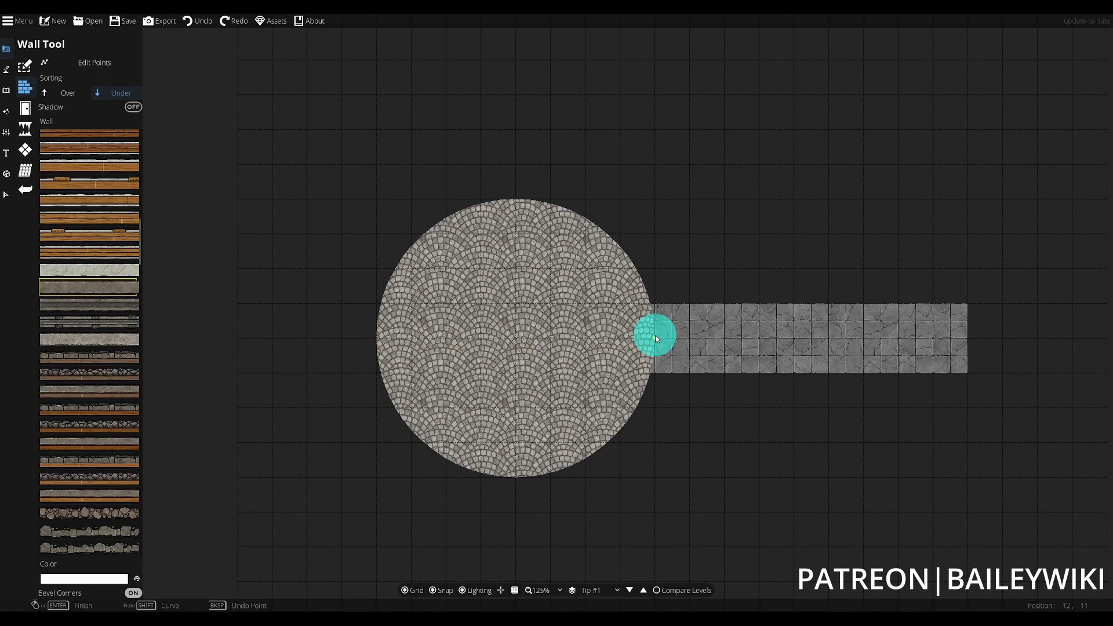
Step: Draw a wall in curved segments around the whole edge of the circular cobblestone floor
left_click(655, 335)
left_click(516, 199)
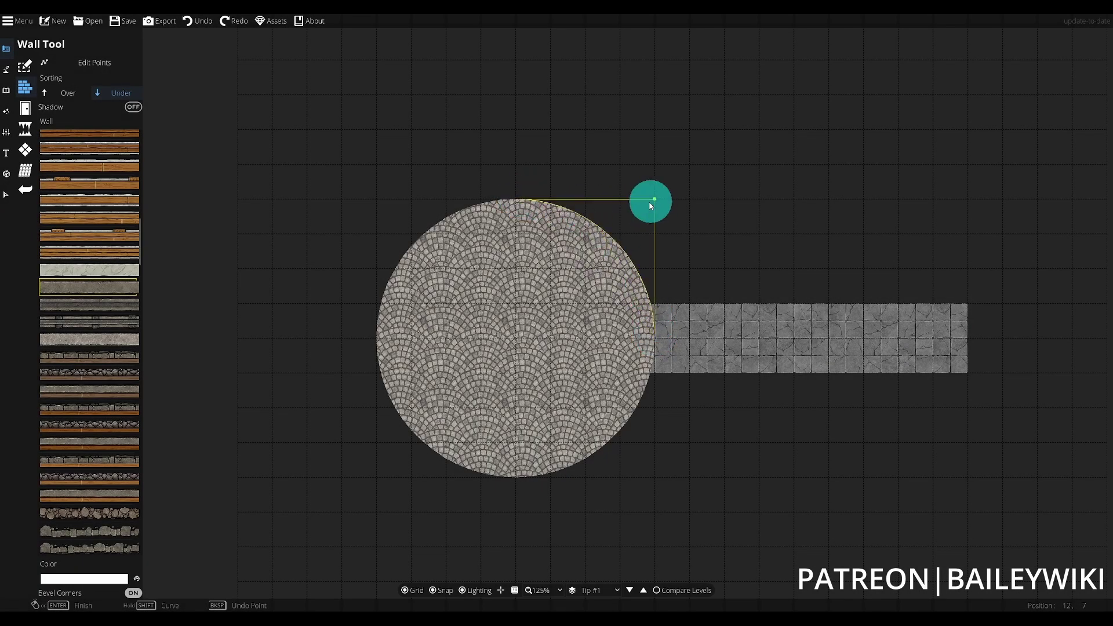
left_click(652, 201, "shift")
left_click(371, 338)
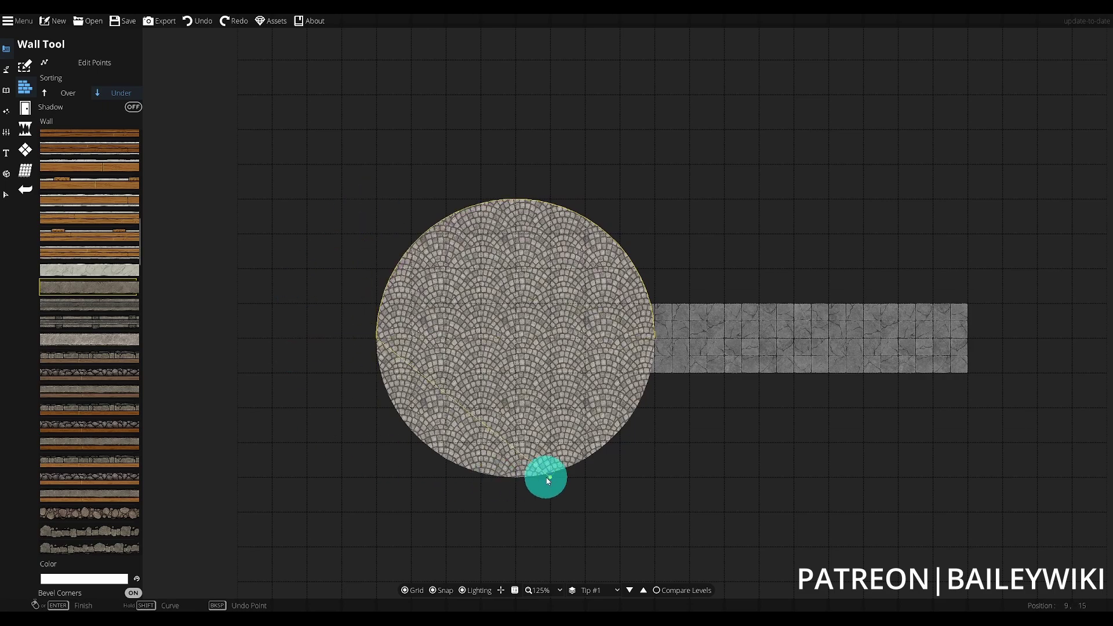
left_click(649, 338)
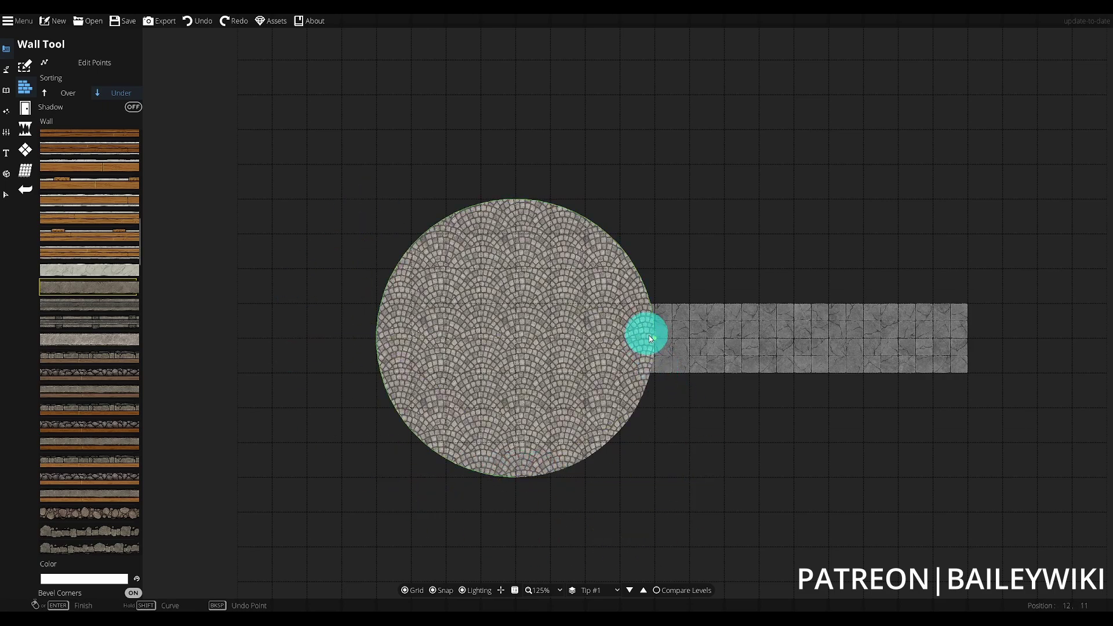
right_click(648, 468)
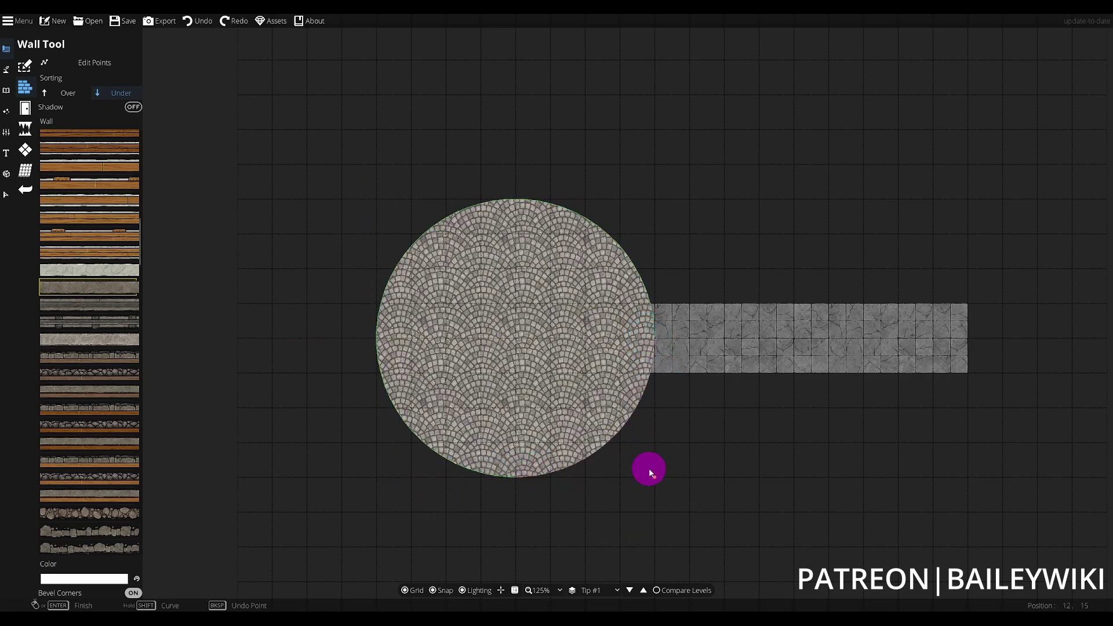
Step: Turn on point editing and pull the circular wall's meeting end points out along the corridor floor's lower edge
left_click(112, 66)
left_click_drag(651, 335, 741, 374)
left_click_drag(654, 346, 654, 373)
left_click_drag(742, 376, 934, 371)
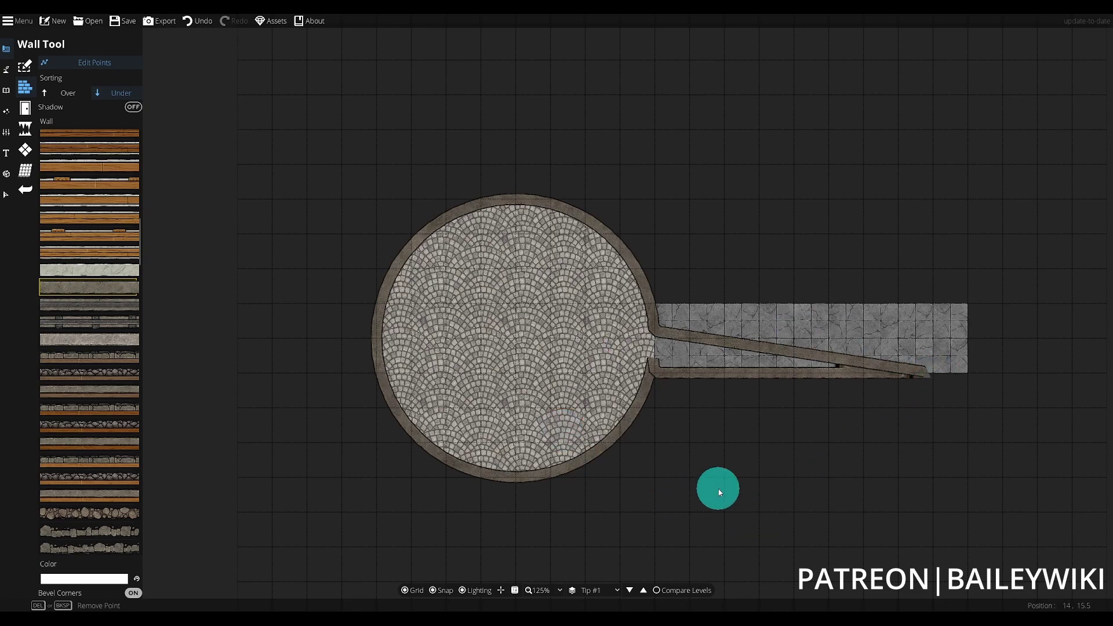
Step: Select and delete the circular wall, and return to the Wall tool
left_click(6, 194)
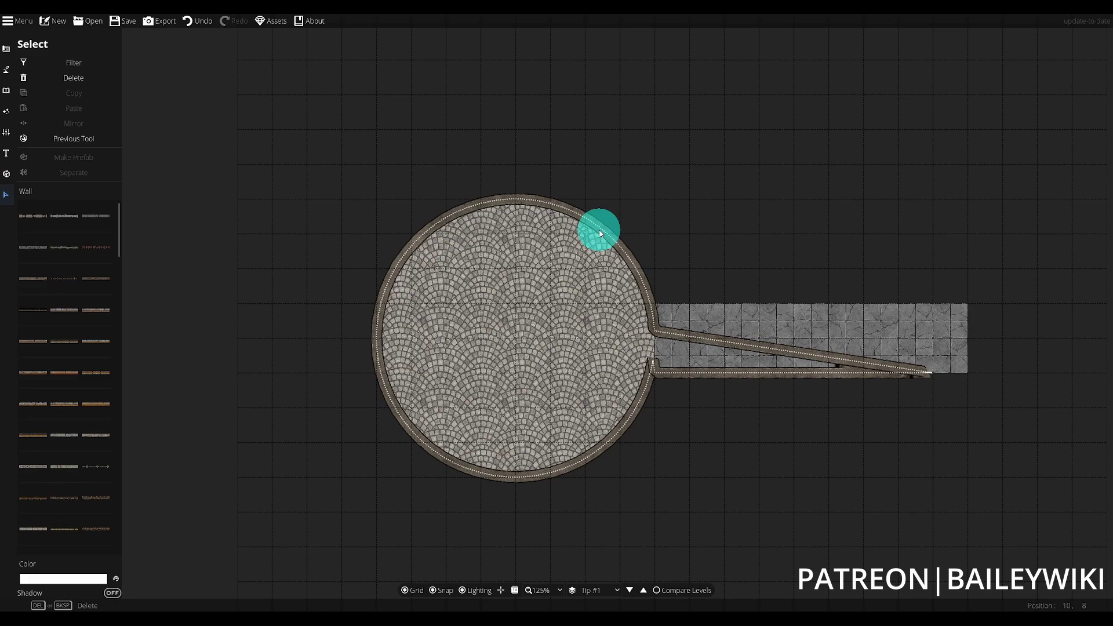
key("Delete")
left_click(68, 141)
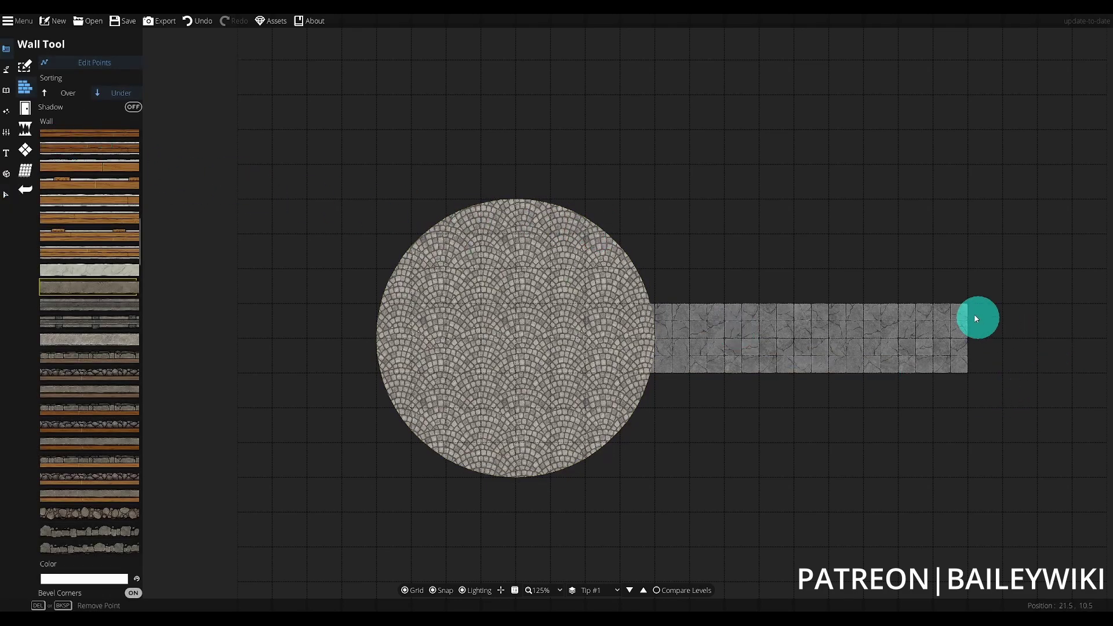
Step: Turn off point editing and start a wall along the corridor floor's lower edge up to the circular floor
left_click(102, 63)
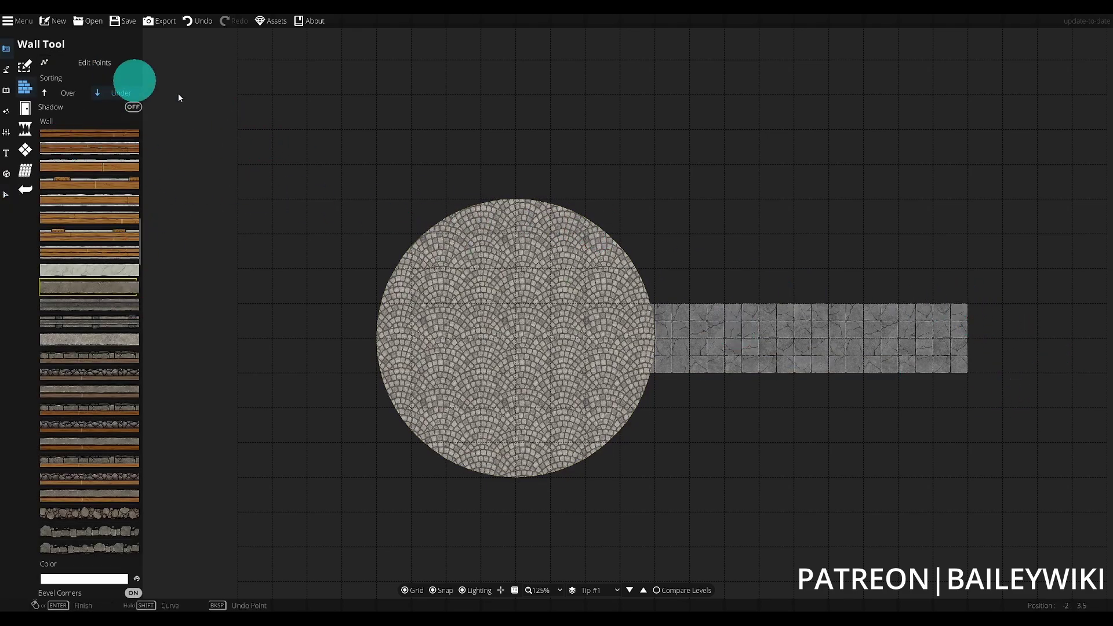
left_click(969, 373)
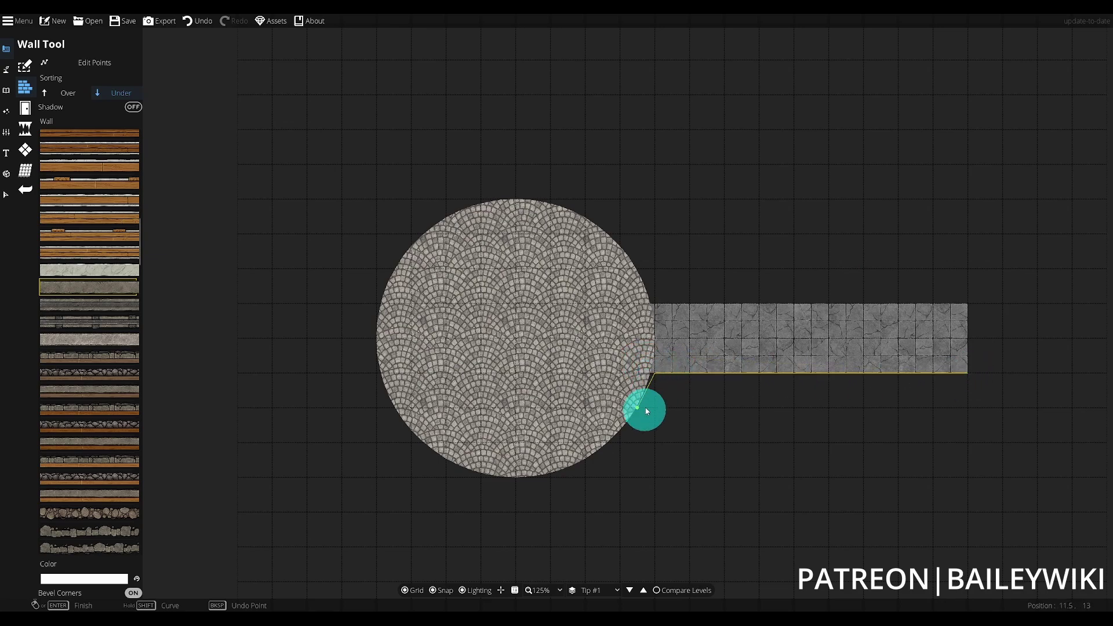
scroll(651, 375, "up", 4)
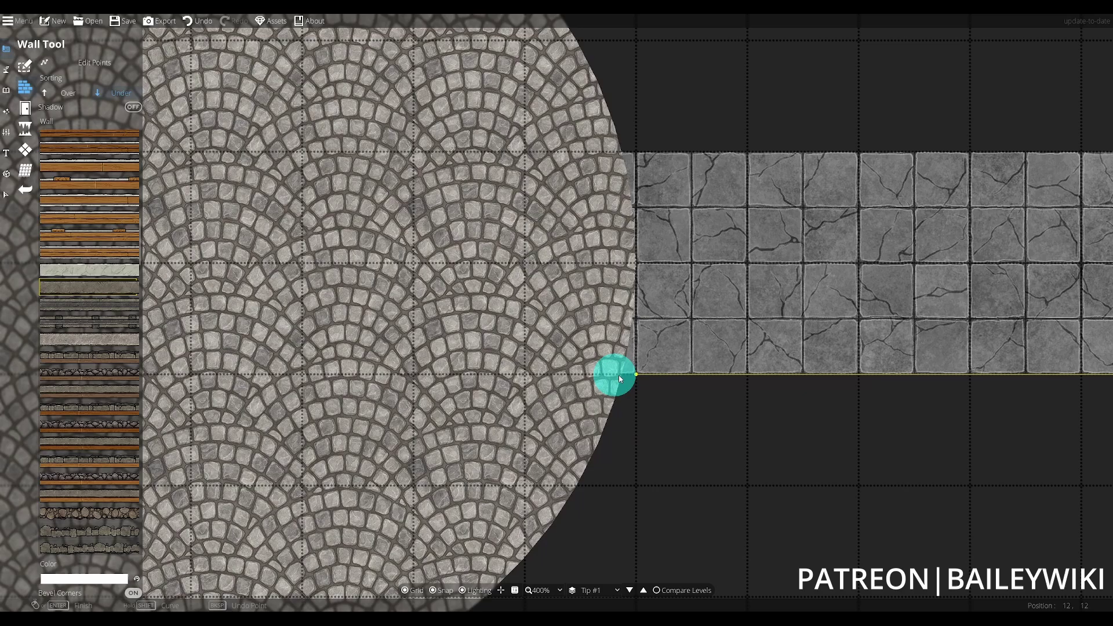
left_click(655, 395)
scroll(682, 394, "down", 3)
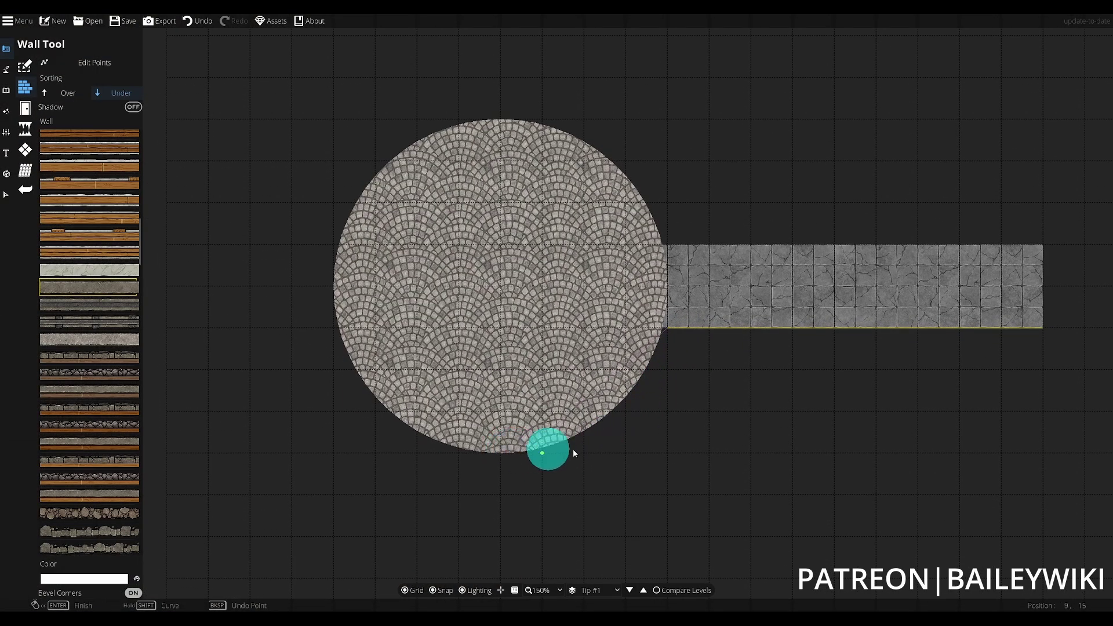
Step: Continue the wall around the circular floor in curved segments and finish it along the corridor's upper edge
left_click(626, 454)
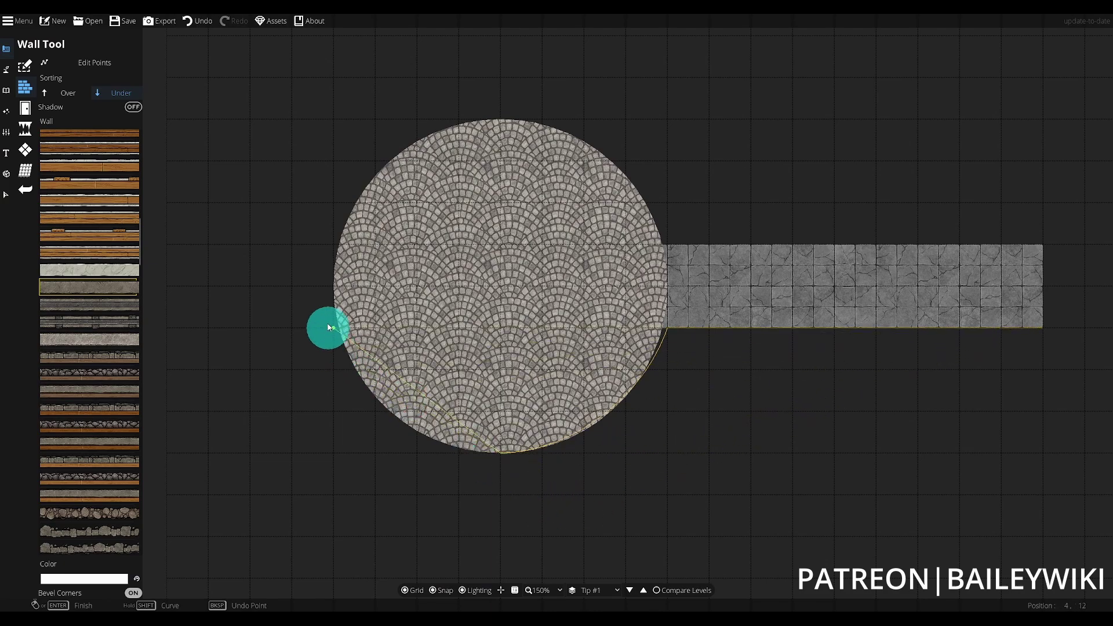
left_click(331, 453)
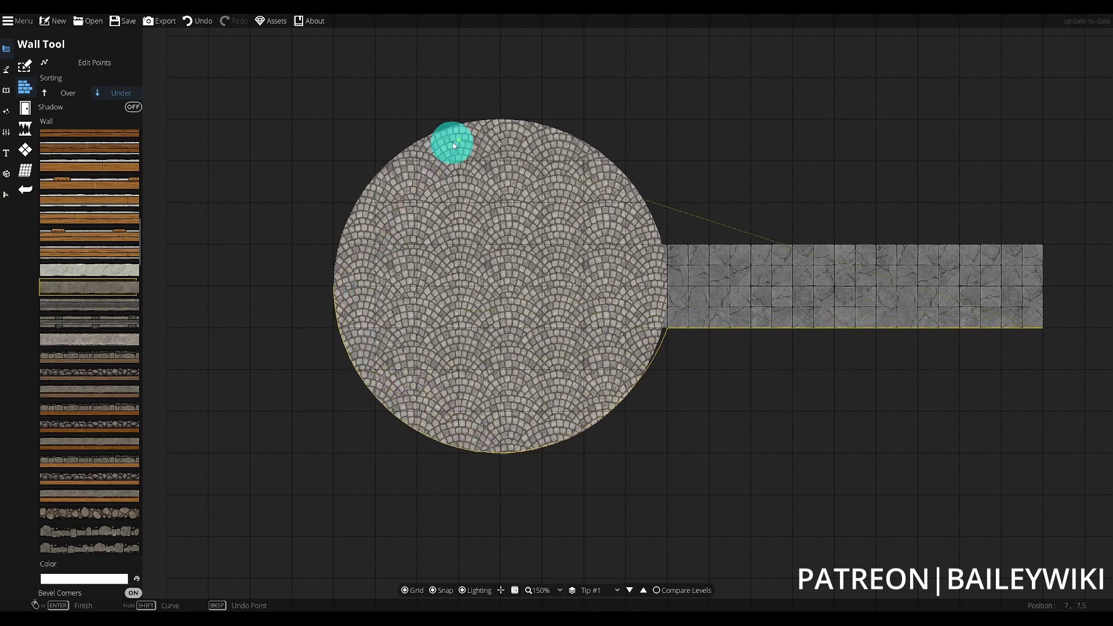
left_click(334, 119)
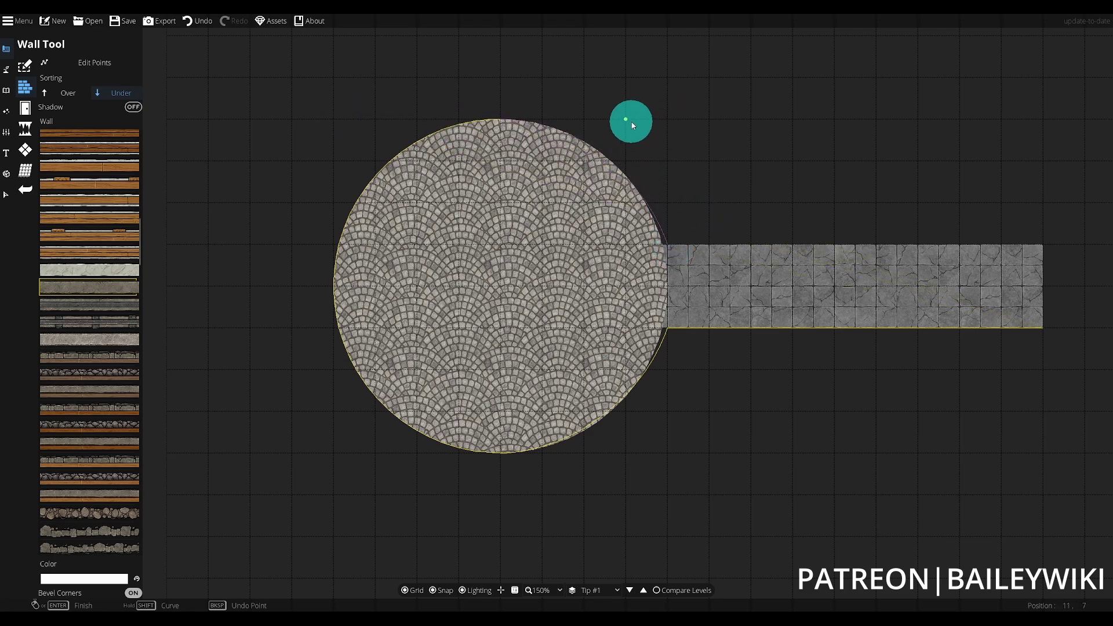
left_click(633, 125)
left_click(1043, 249)
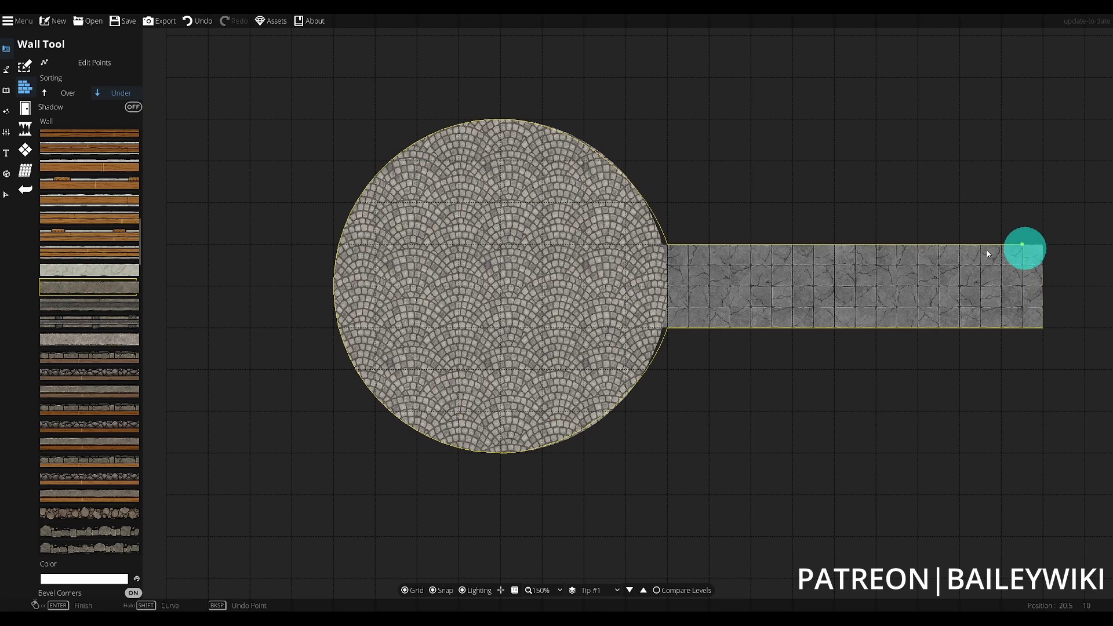
key("BackSpace")
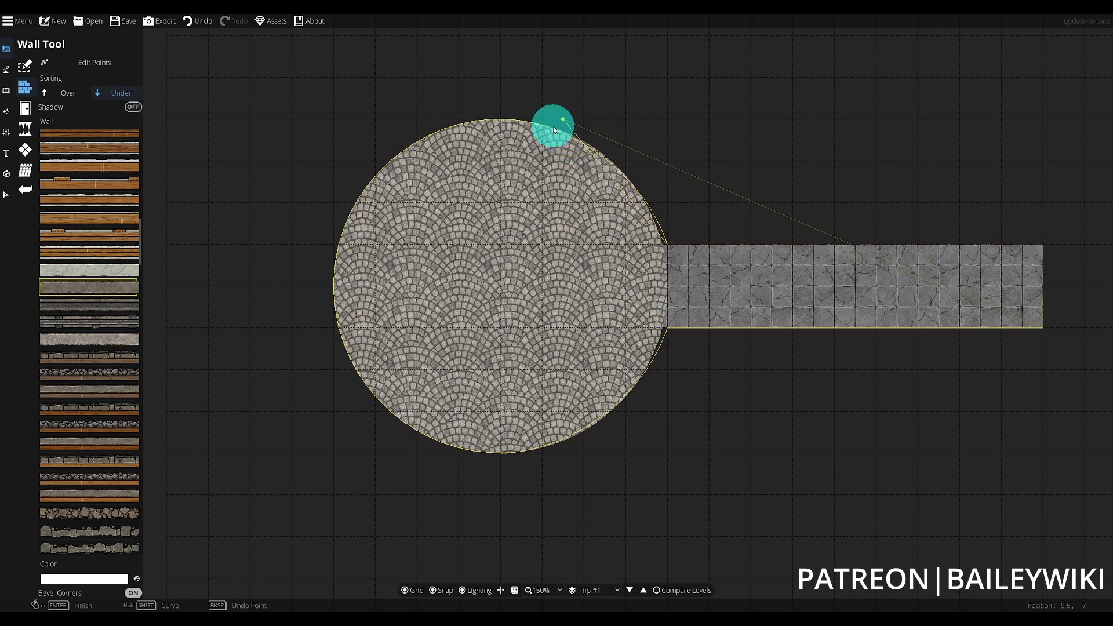
left_click(1043, 246)
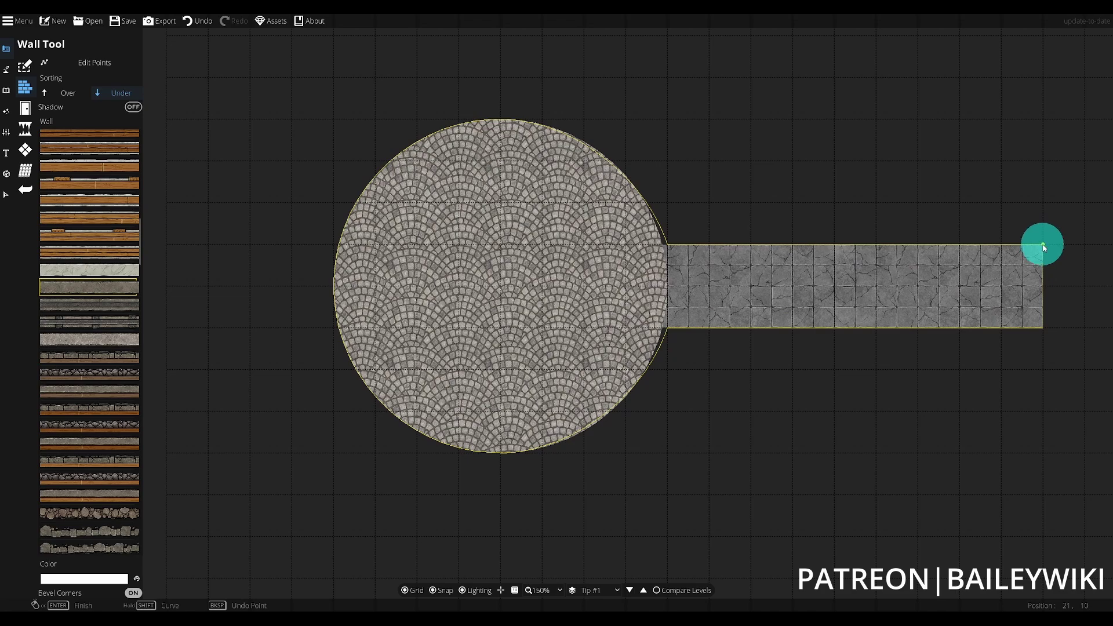
left_click(1043, 246)
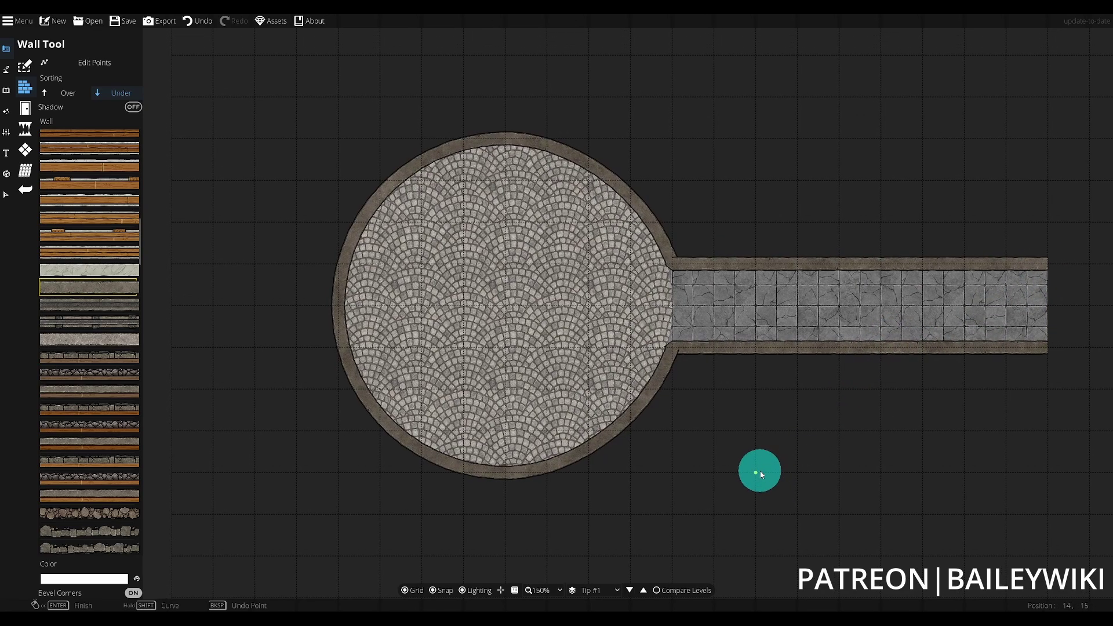
Step: Toggle the grid's visibility and undo the continuous wall around the circular room and corridor
key("g")
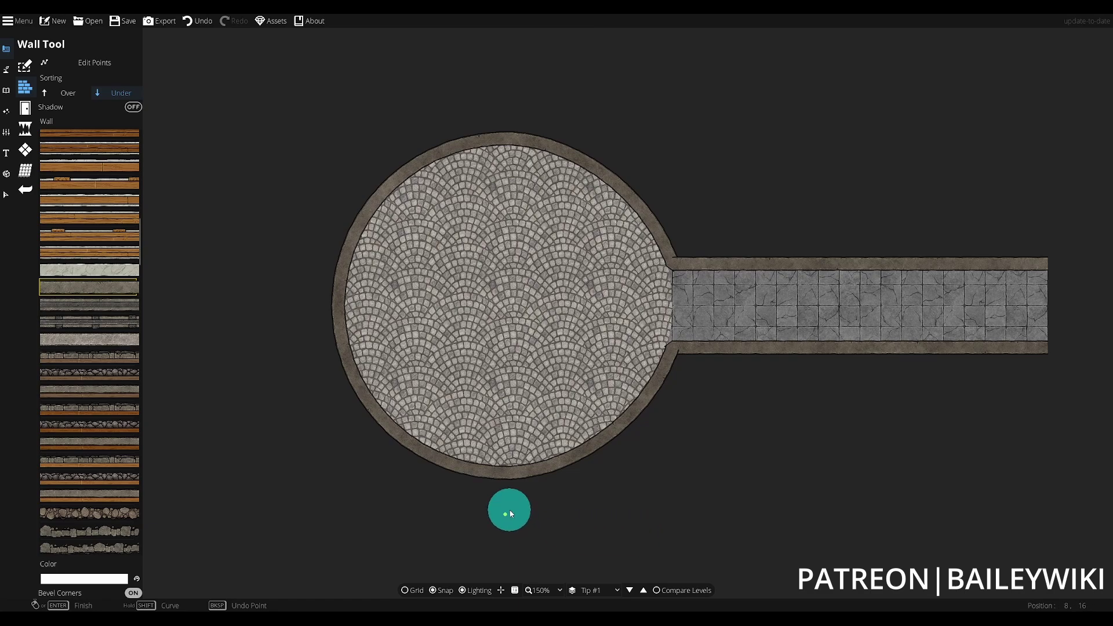
key("g")
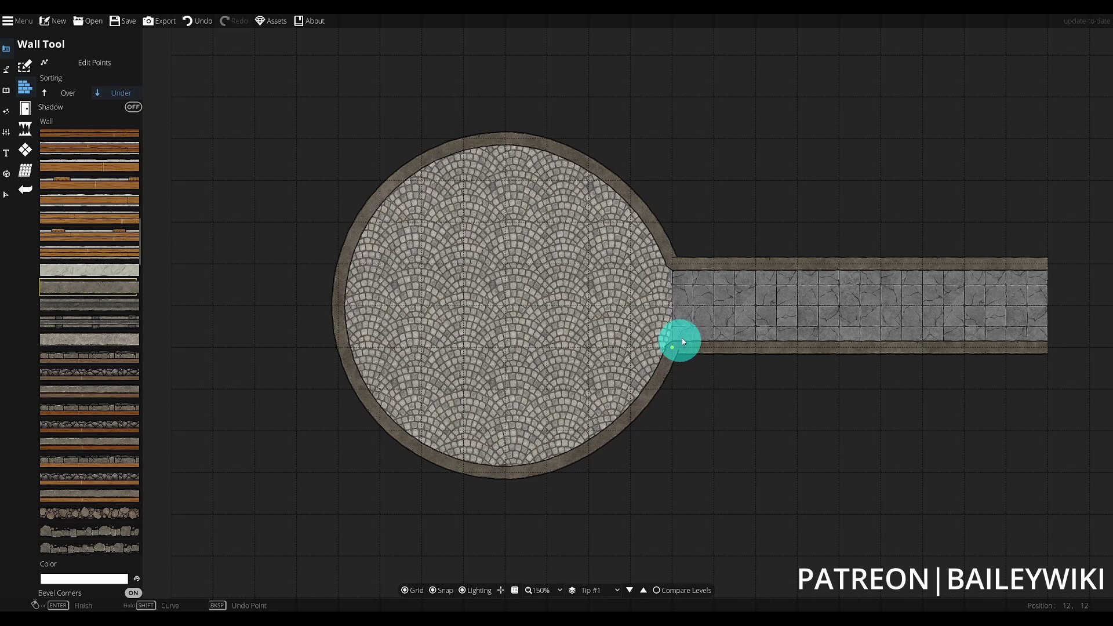
key("g")
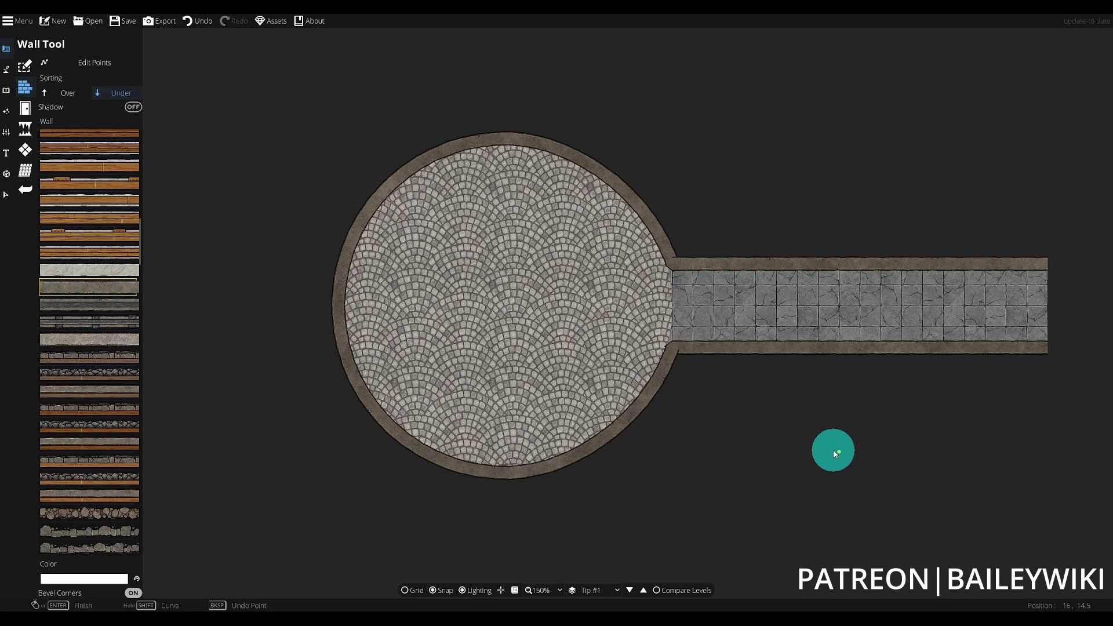
key("ctrl+z")
key("g")
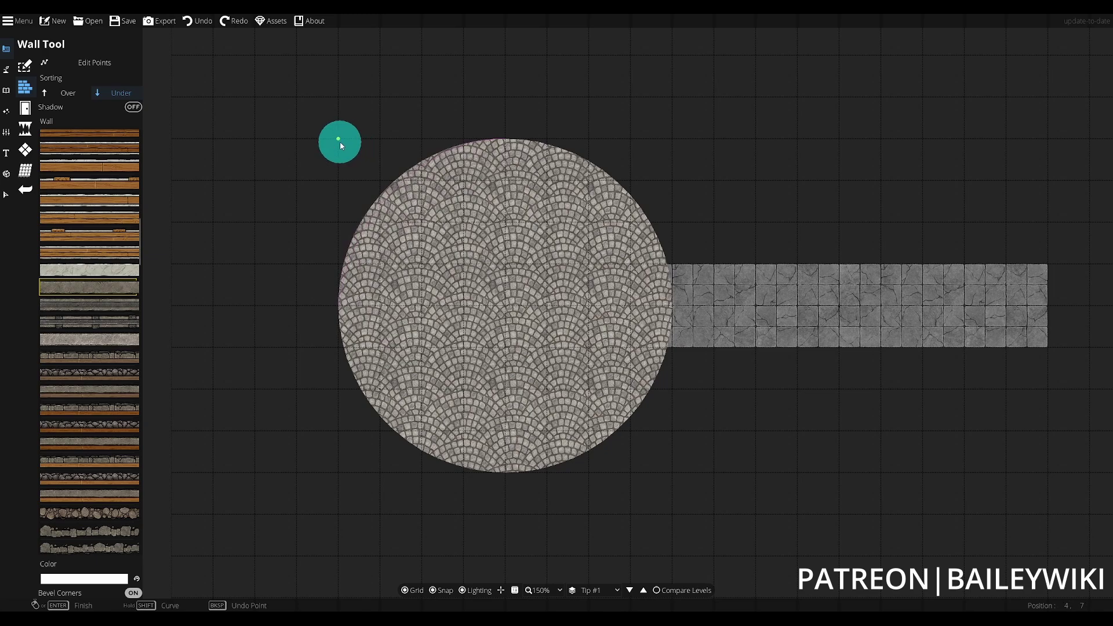
Step: Draw two separate curved walls, one around the upper half and one around the lower half of the circular floor
left_click(339, 141)
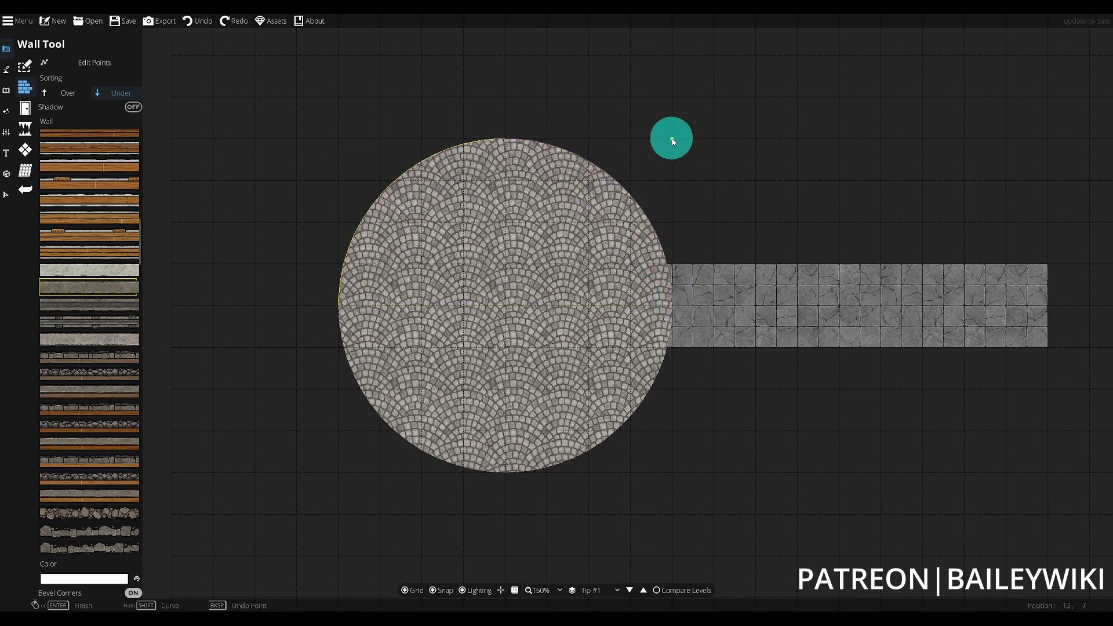
right_click(672, 141)
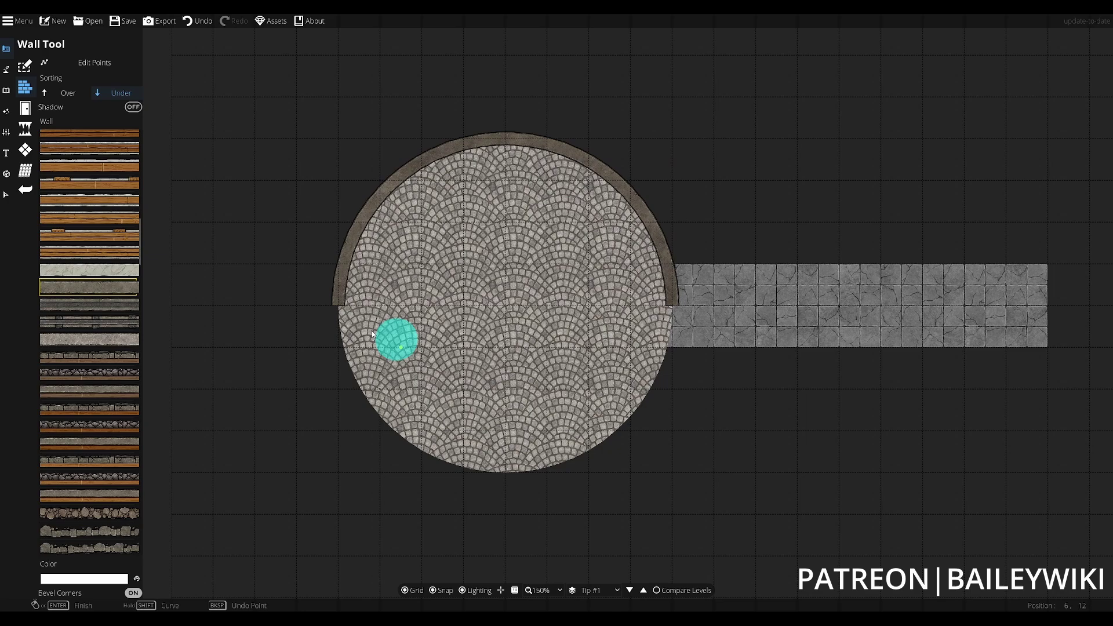
left_click(342, 319)
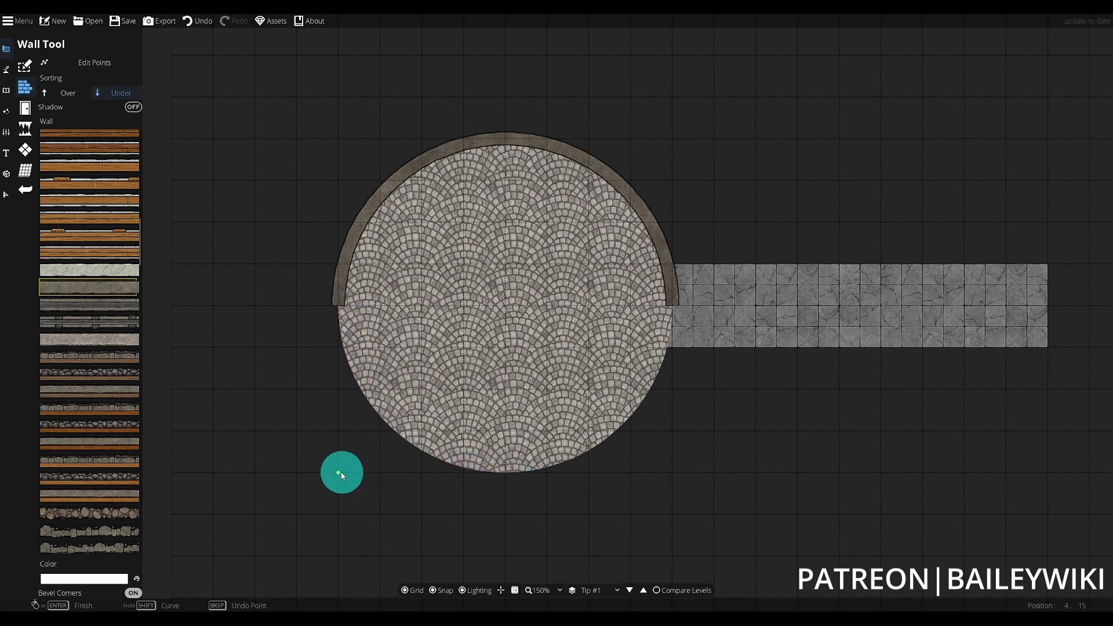
left_click(672, 306, "shift")
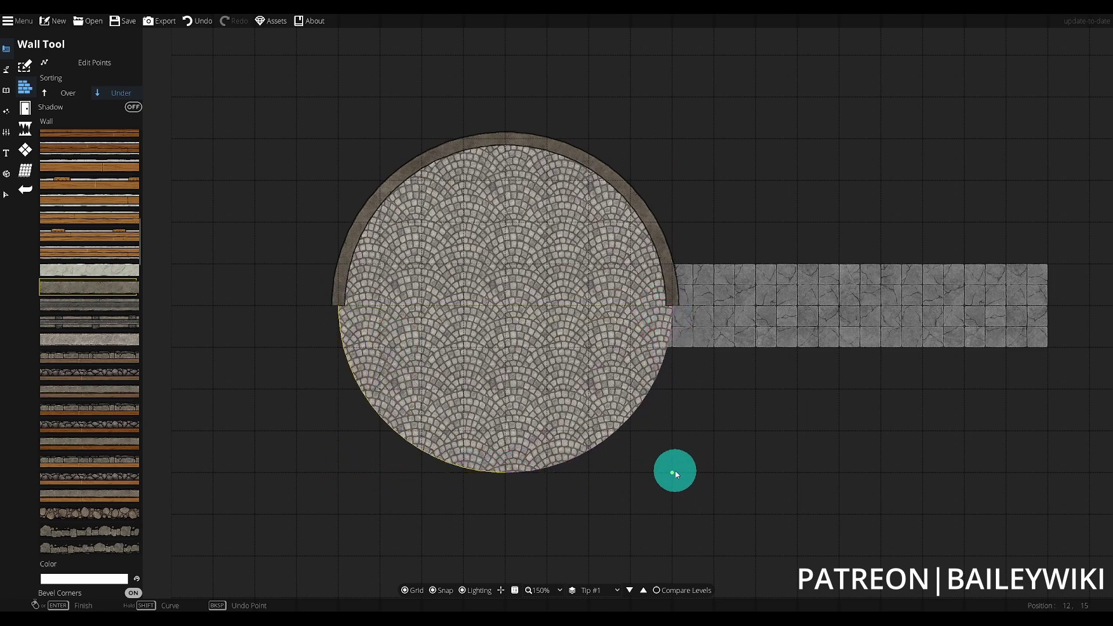
right_click(675, 472)
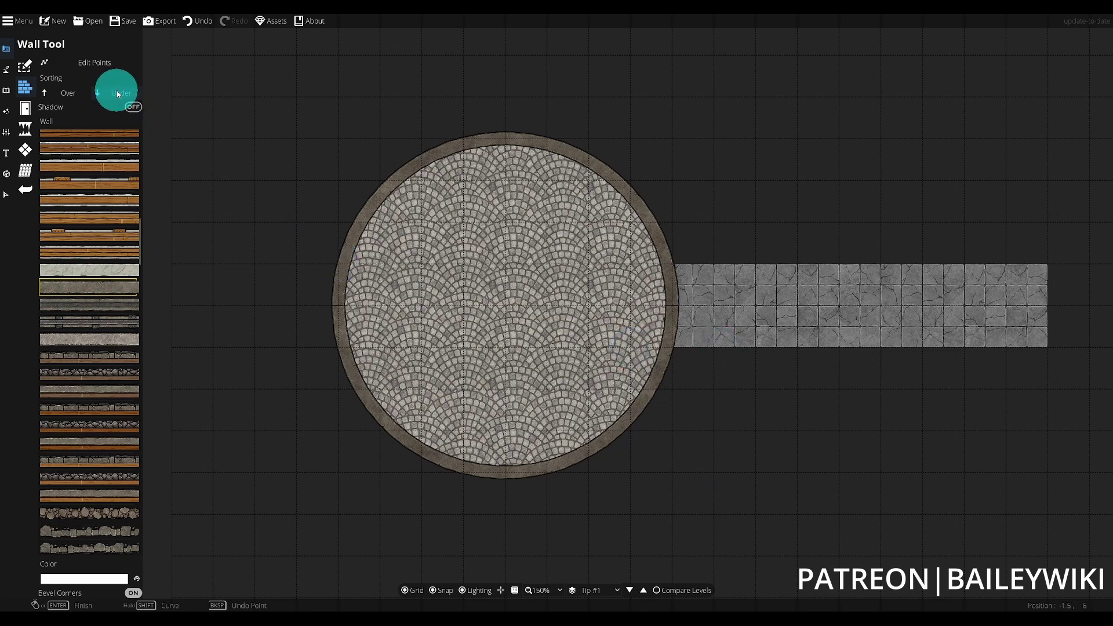
Step: Draw separate straight walls along the lower and upper edges of the corridor floor
left_click(672, 346)
left_click(1050, 345)
right_click(1050, 344)
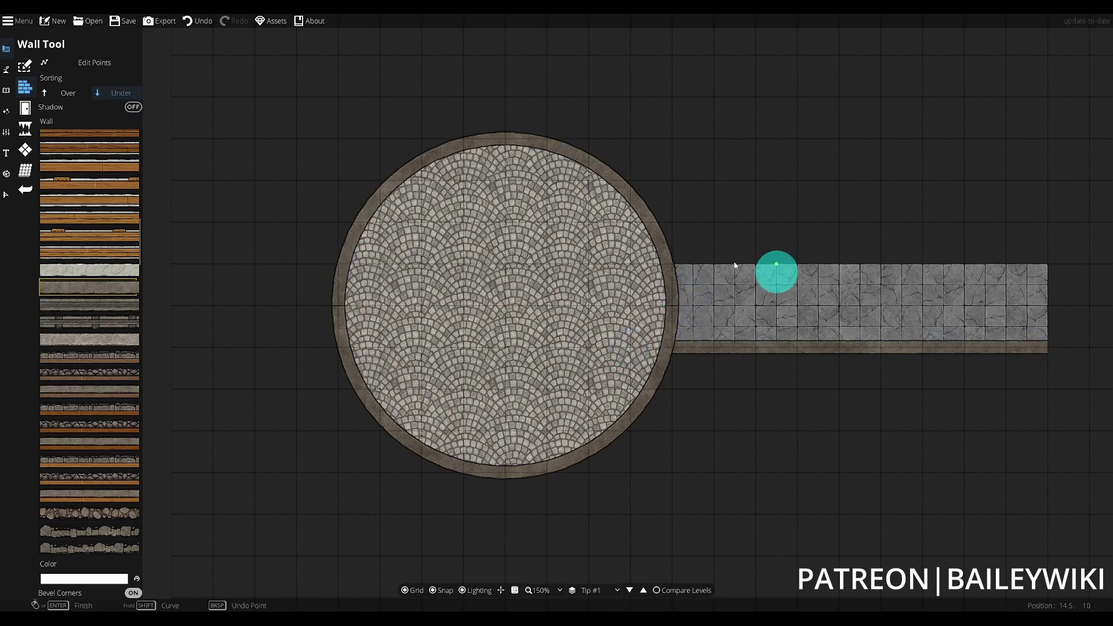
left_click(667, 265)
left_click(1048, 265)
right_click(1049, 265)
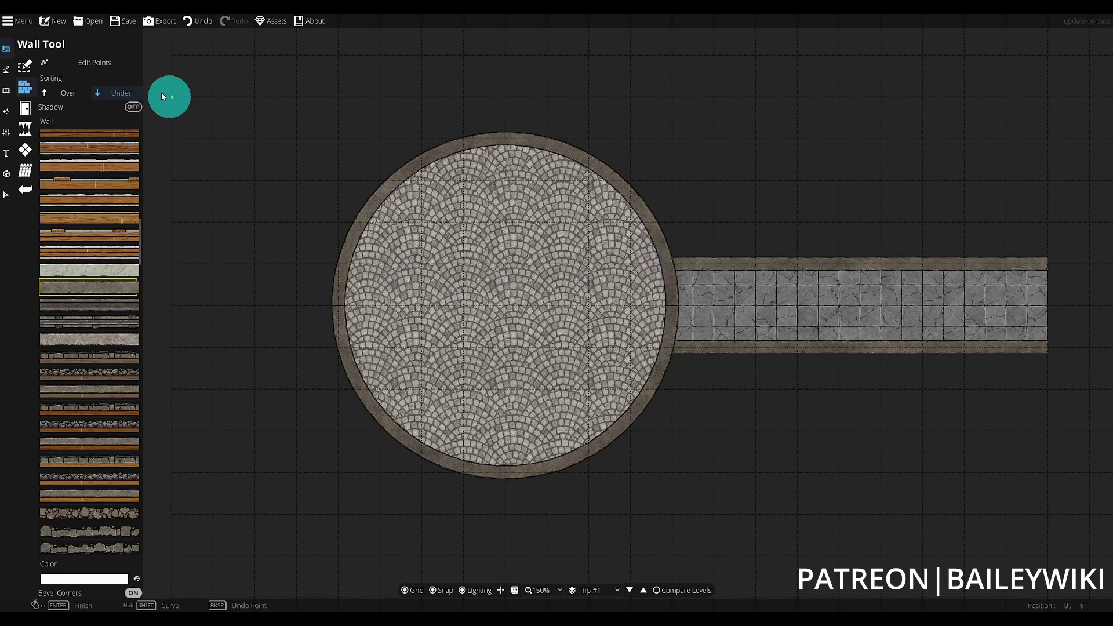
Step: Turn on point editing and remove the lower half-circle wall's end point at the corridor entrance
left_click(94, 62)
scroll(596, 311, "up", 5)
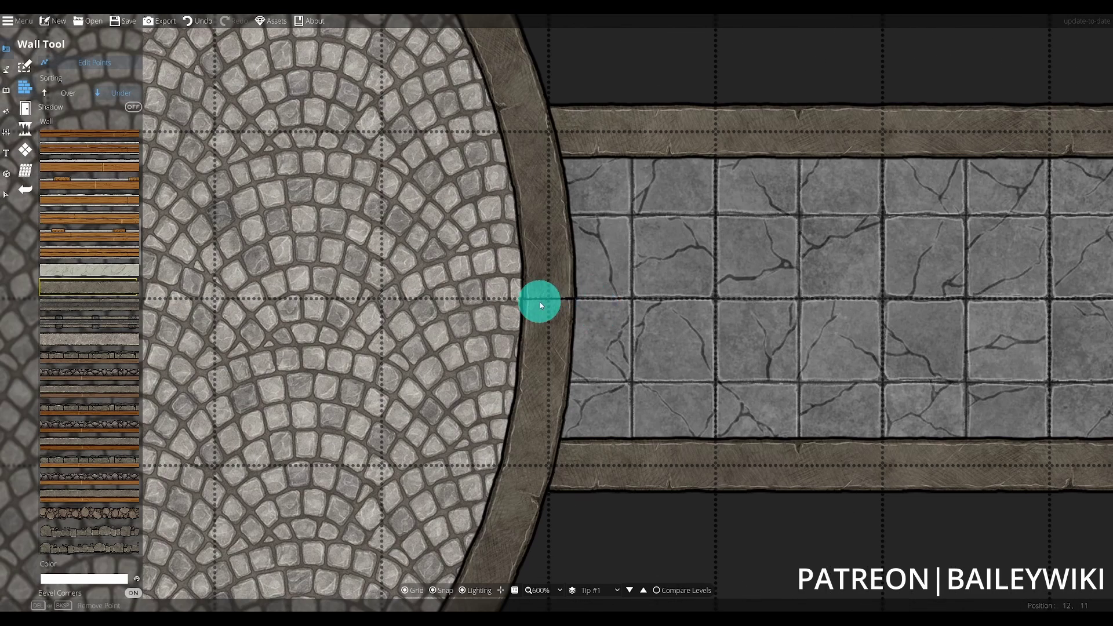
left_click(549, 300)
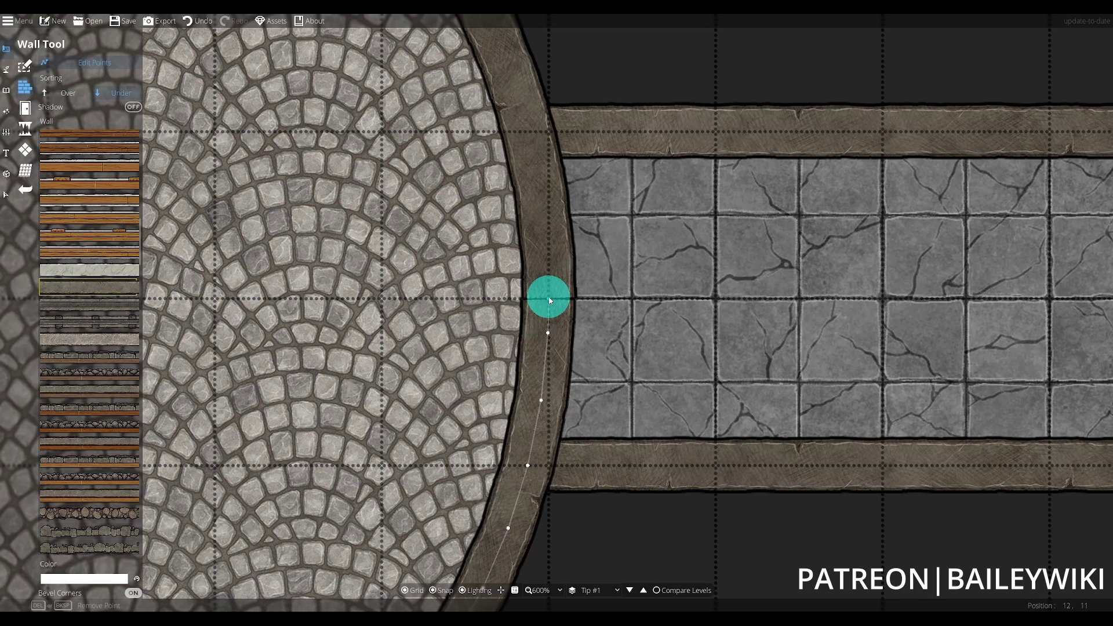
left_click_drag(549, 300, 551, 341)
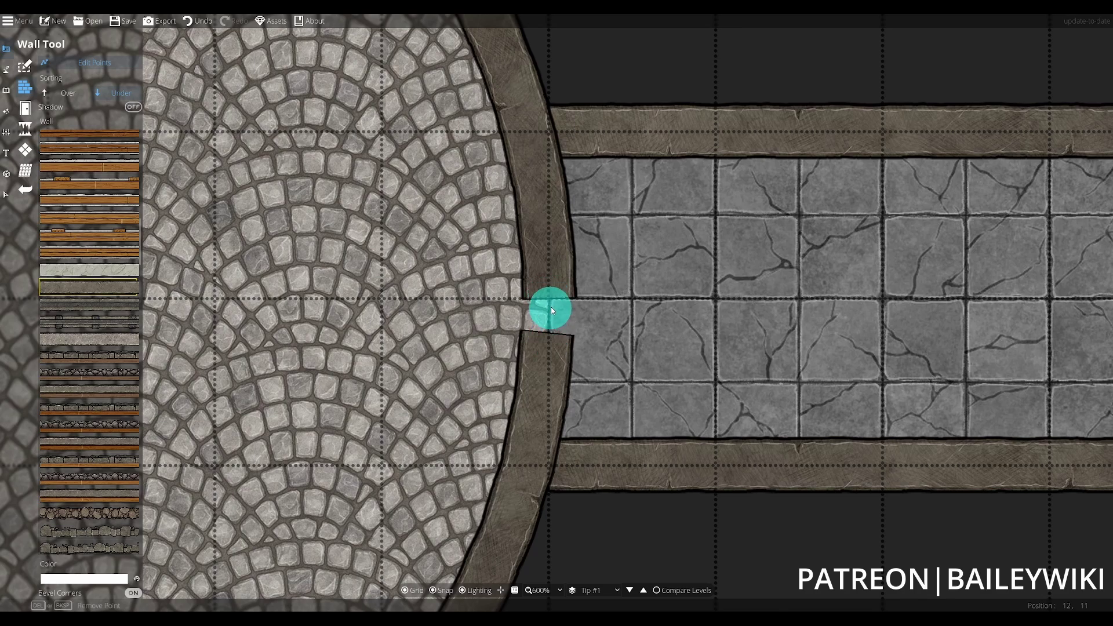
key("Delete")
Step: Extend the upper half-circle wall's end point onto the corridor's upper wall and move the neighbouring point up to align the corner
left_click_drag(656, 237, 689, 241)
scroll(652, 298, "down", 3)
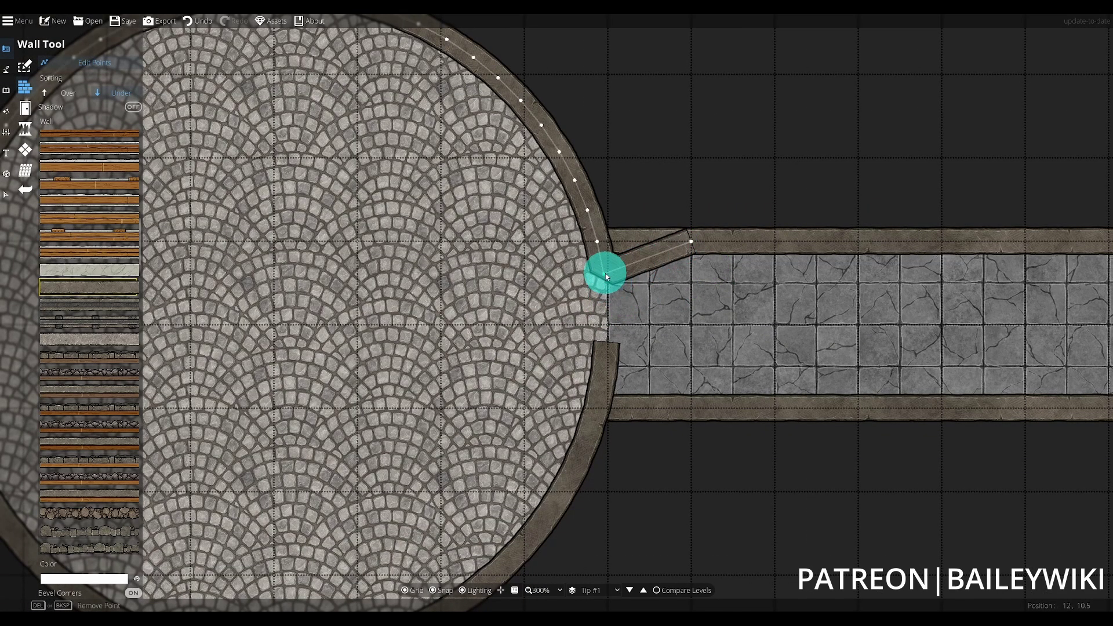
scroll(604, 242, "up", 3)
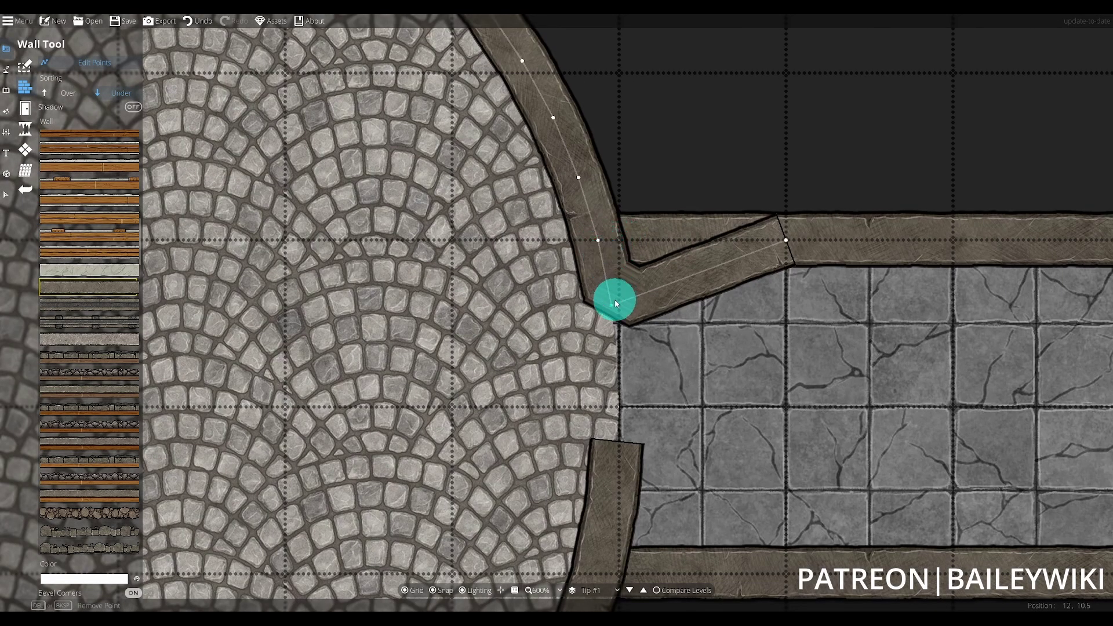
left_click_drag(614, 298, 585, 236)
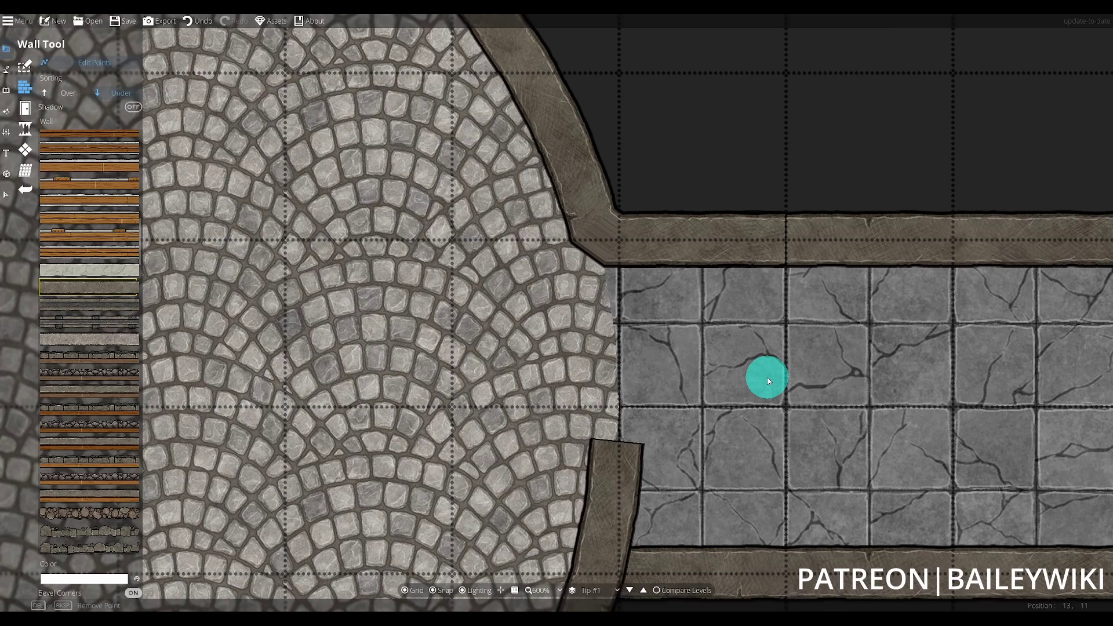
Step: Undo the last corner point move, turn off snapping, and reposition the point on the corridor's upper wall
key("ctrl+z")
key("s")
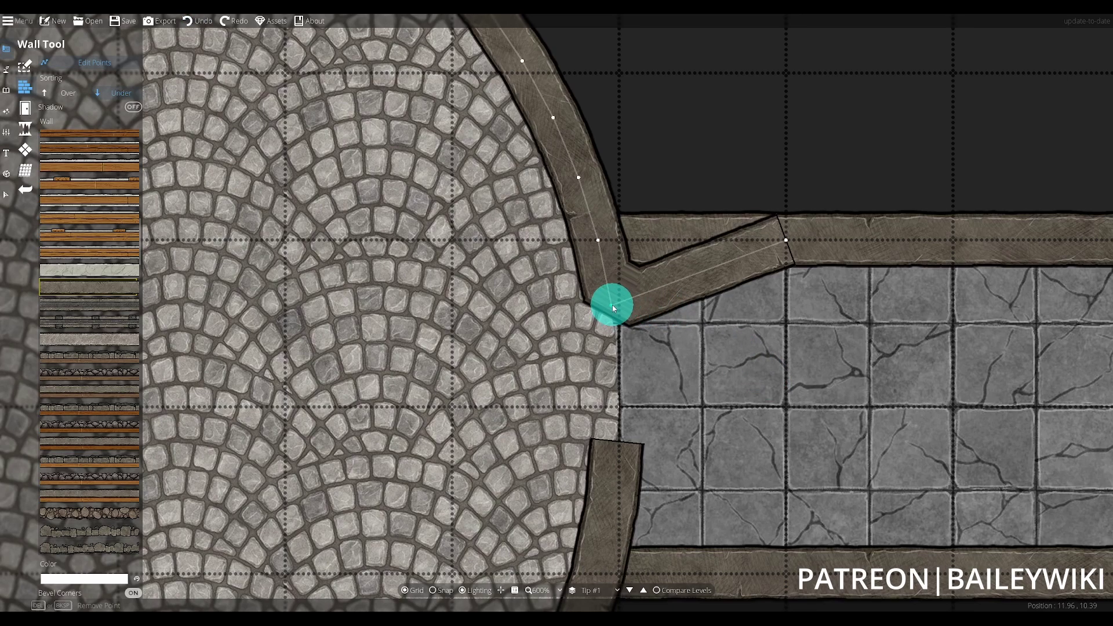
left_click_drag(611, 305, 649, 242)
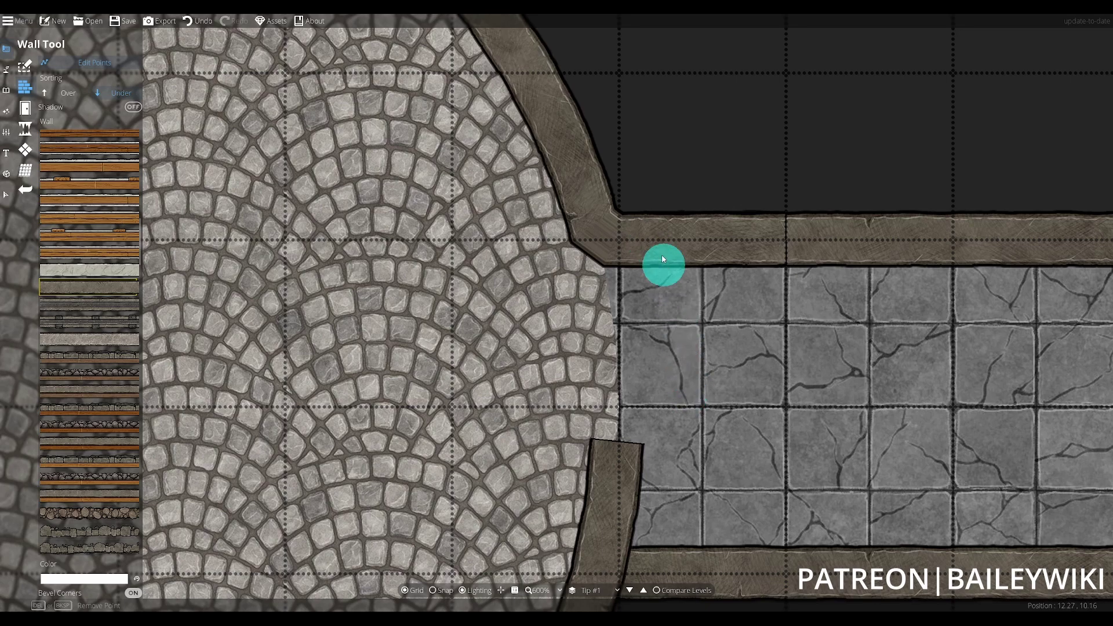
Step: Extend the lower half-circle wall's end point onto the corridor's lower wall and remove the surplus point at the entrance
scroll(684, 264, "down", 2)
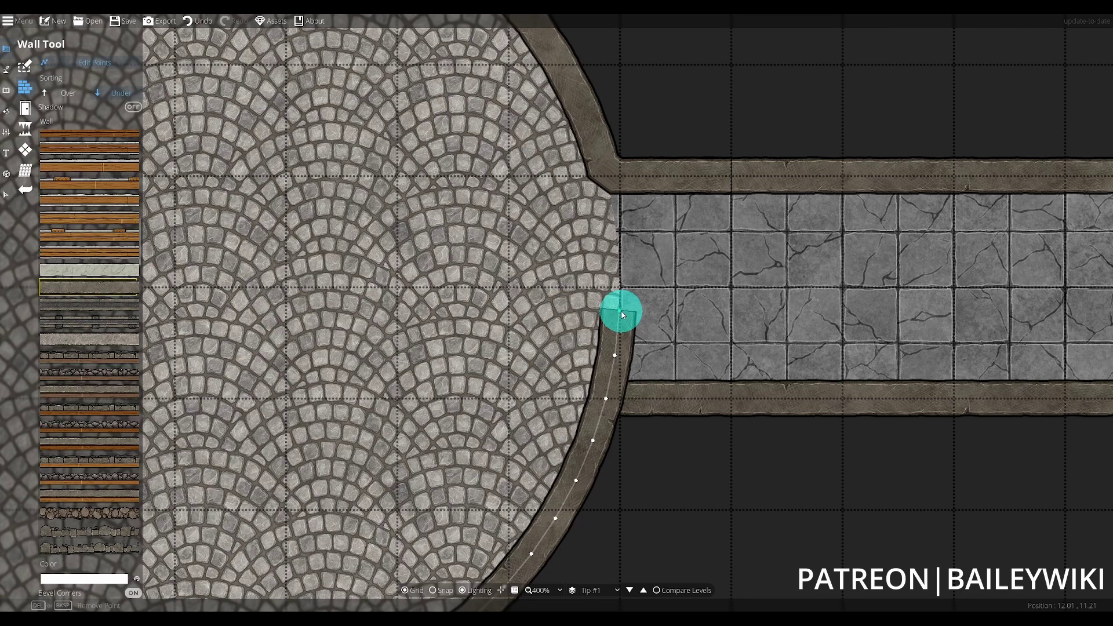
left_click_drag(623, 315, 720, 399)
key("Delete")
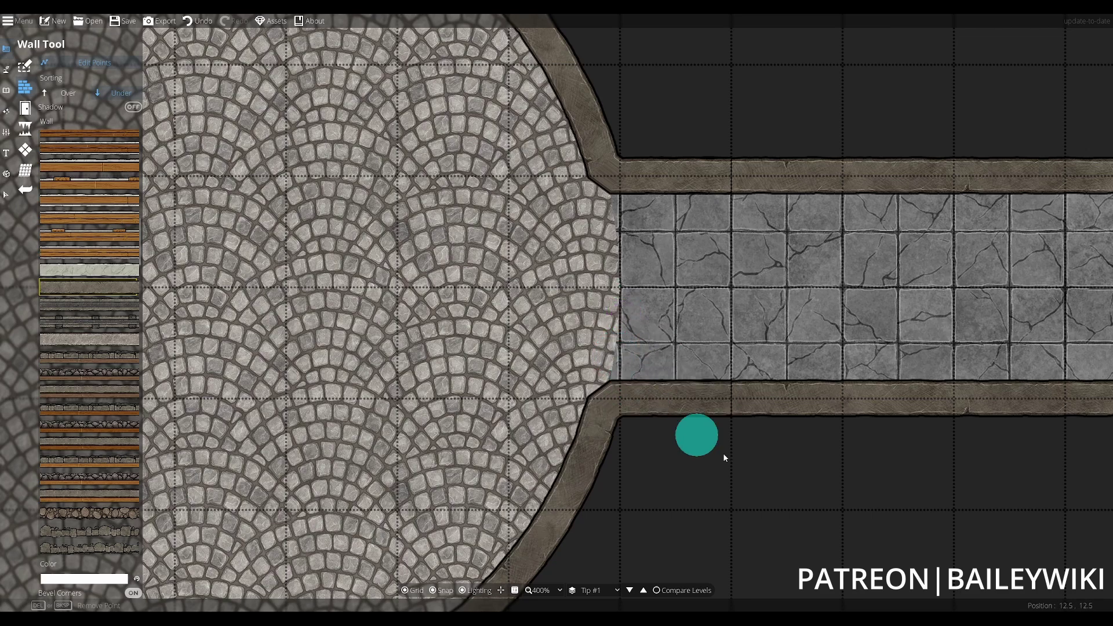
Step: Hide the grid and examine the wall junctions between the circular room and the corridor
scroll(711, 467, "down", 4)
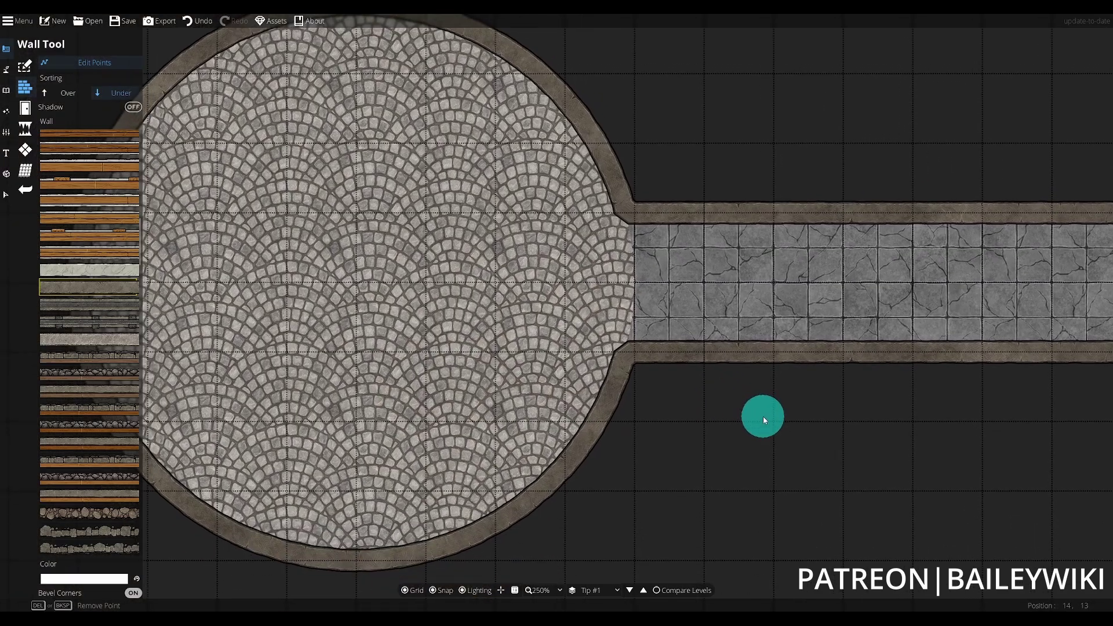
key("g")
scroll(763, 419, "down", 2)
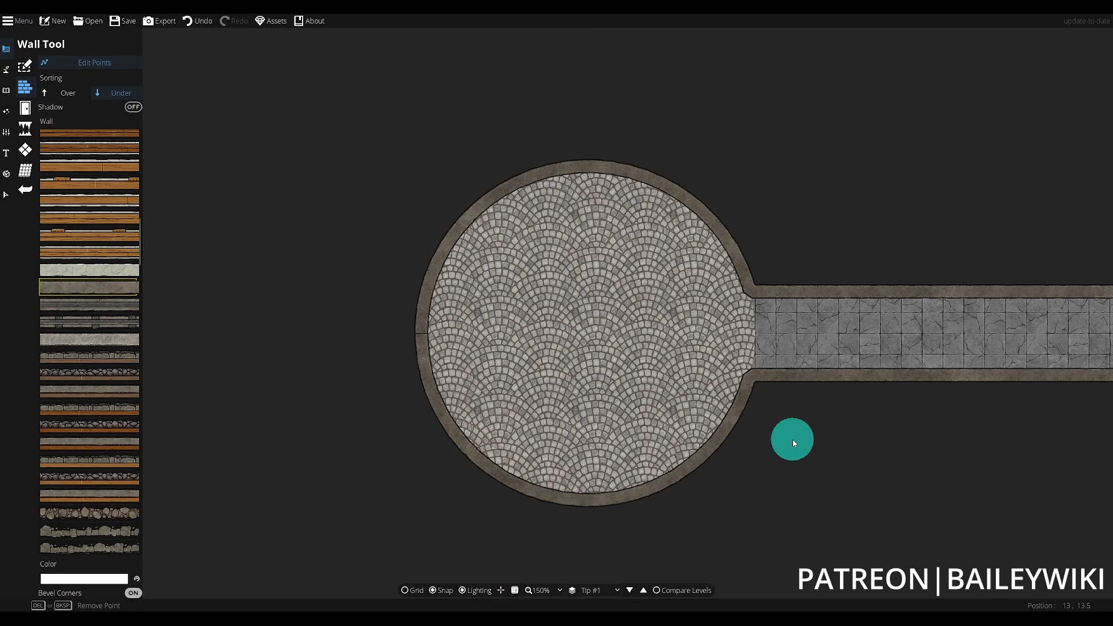
left_click_drag(799, 427, 670, 441)
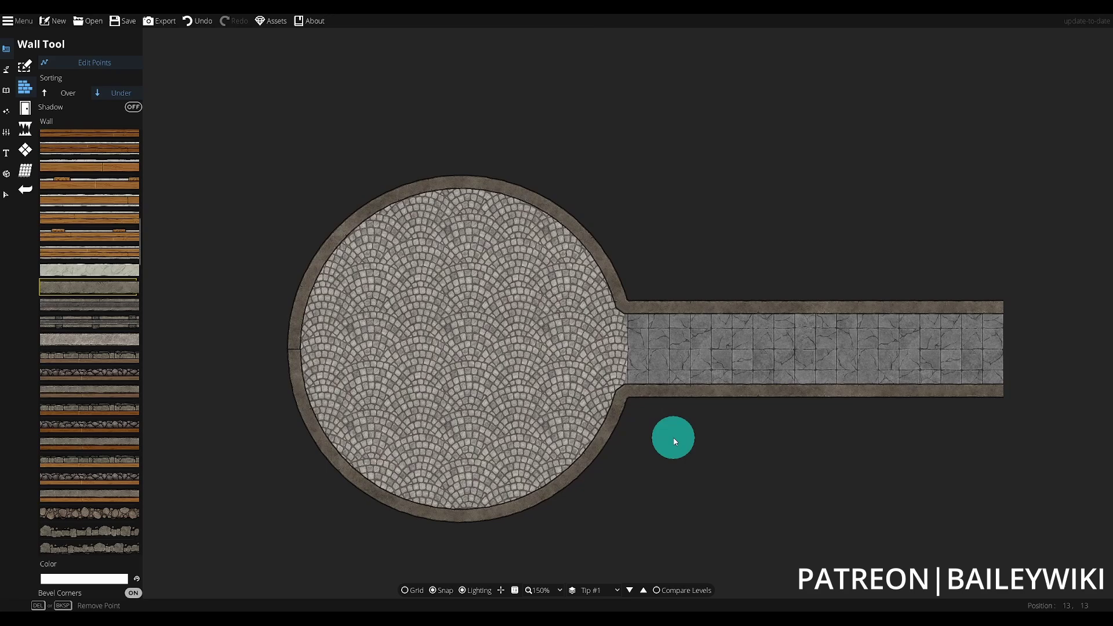
scroll(710, 439, "up", 2)
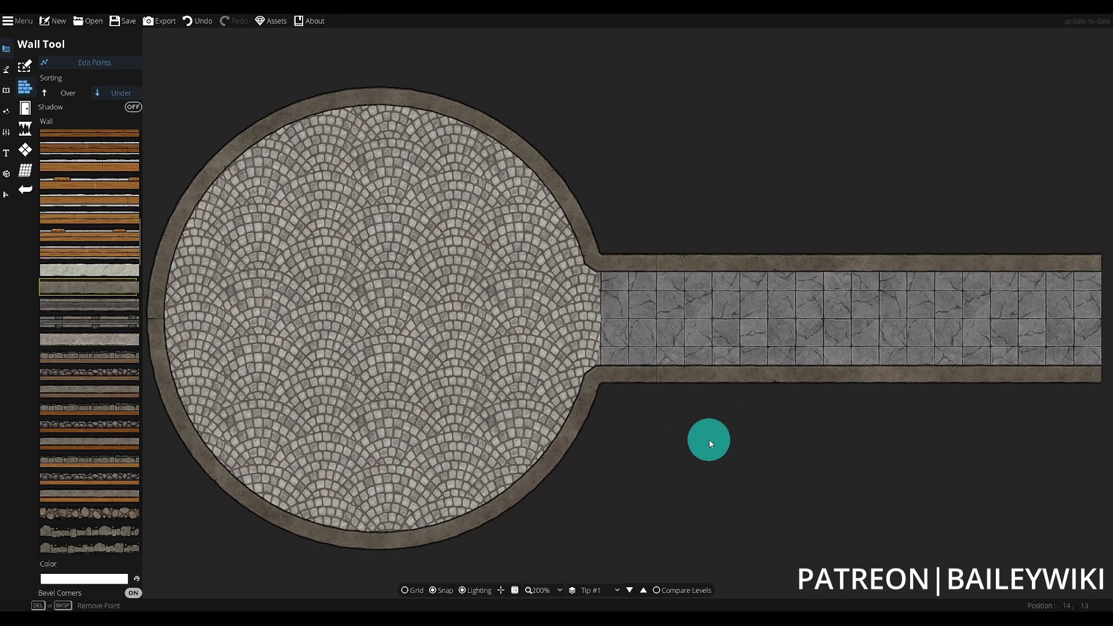
scroll(680, 413, "down", 2)
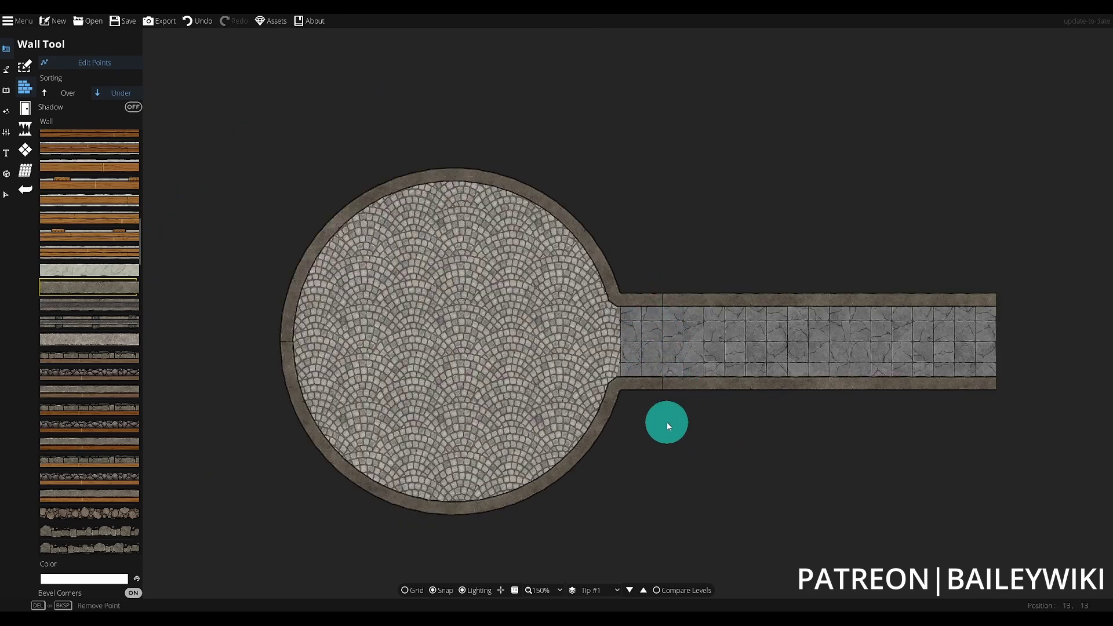
scroll(673, 432, "down", 1)
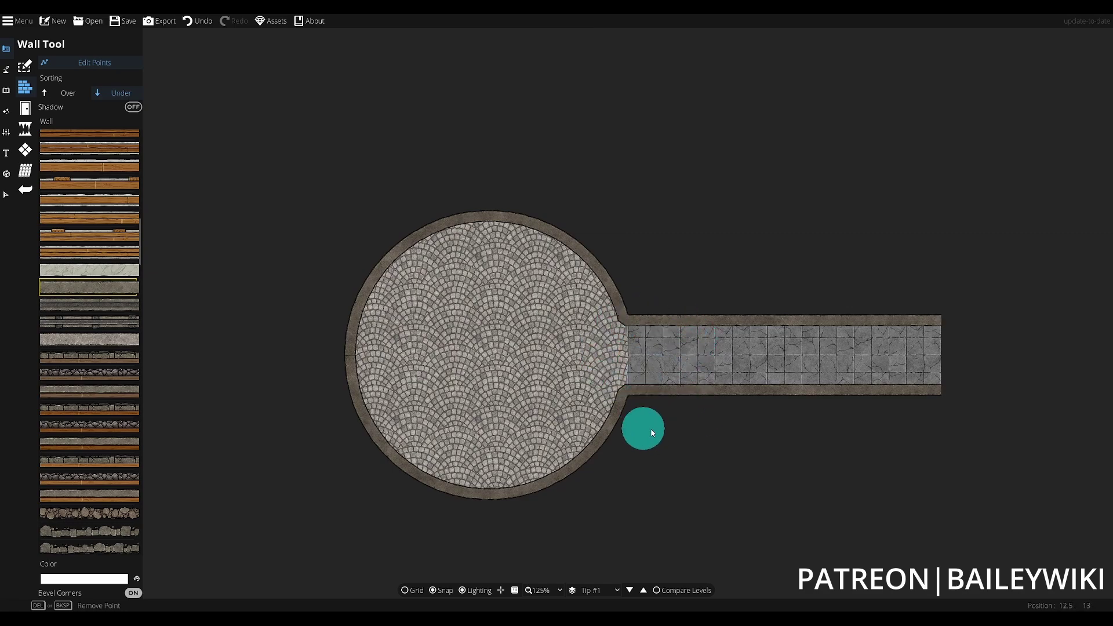
scroll(688, 437, "up", 3)
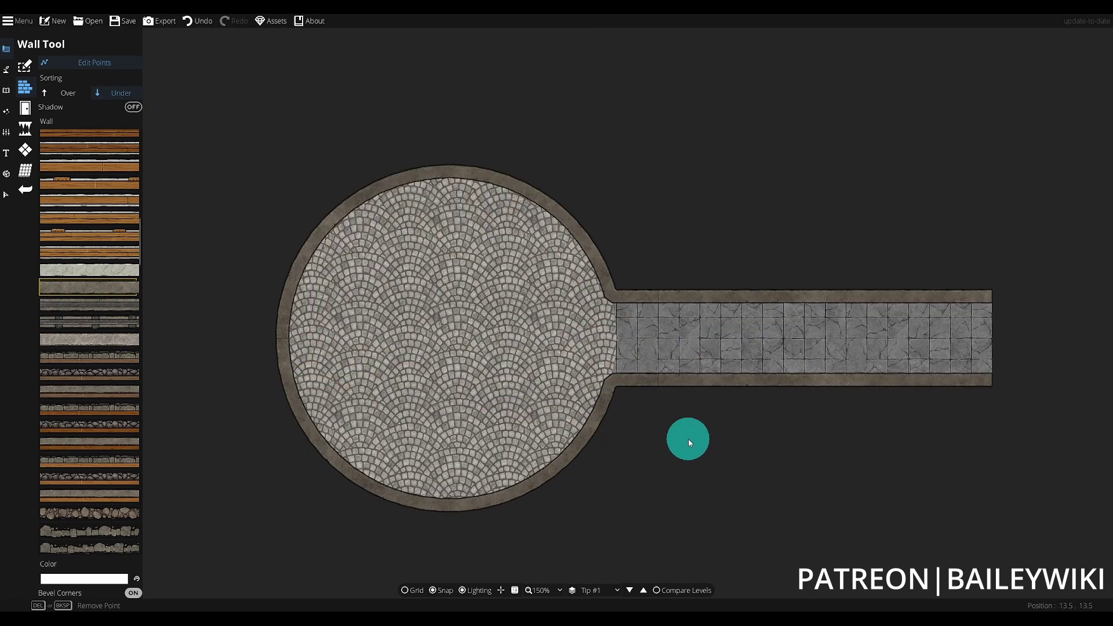
scroll(734, 440, "down", 2)
scroll(736, 438, "up", 2)
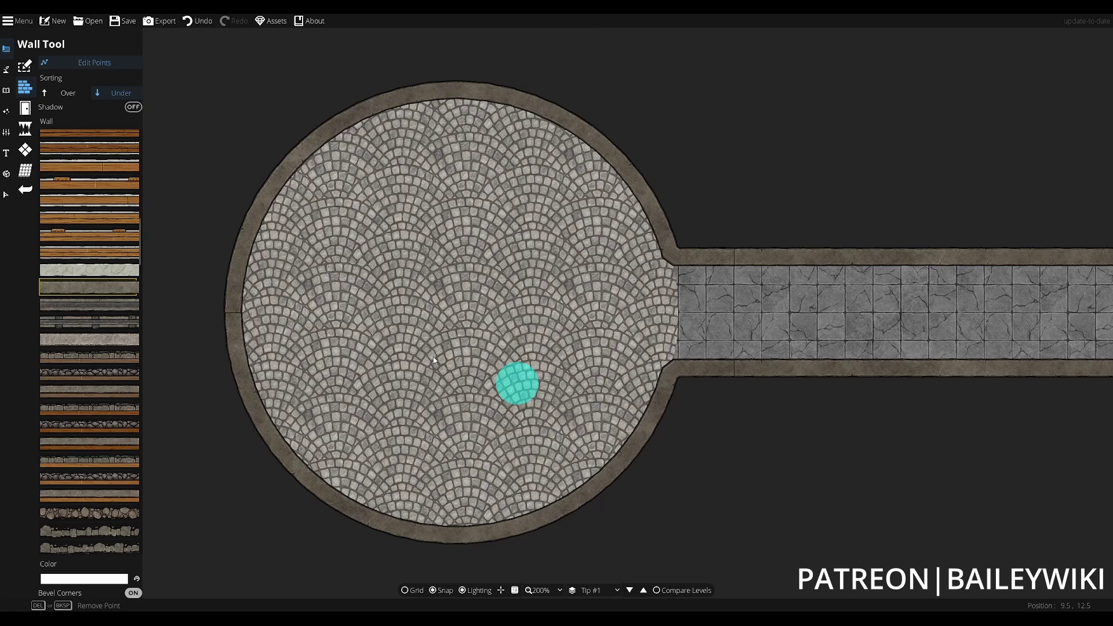
Step: Try to draw one closed curved wall around the whole circular floor and undo it
left_click(503, 355)
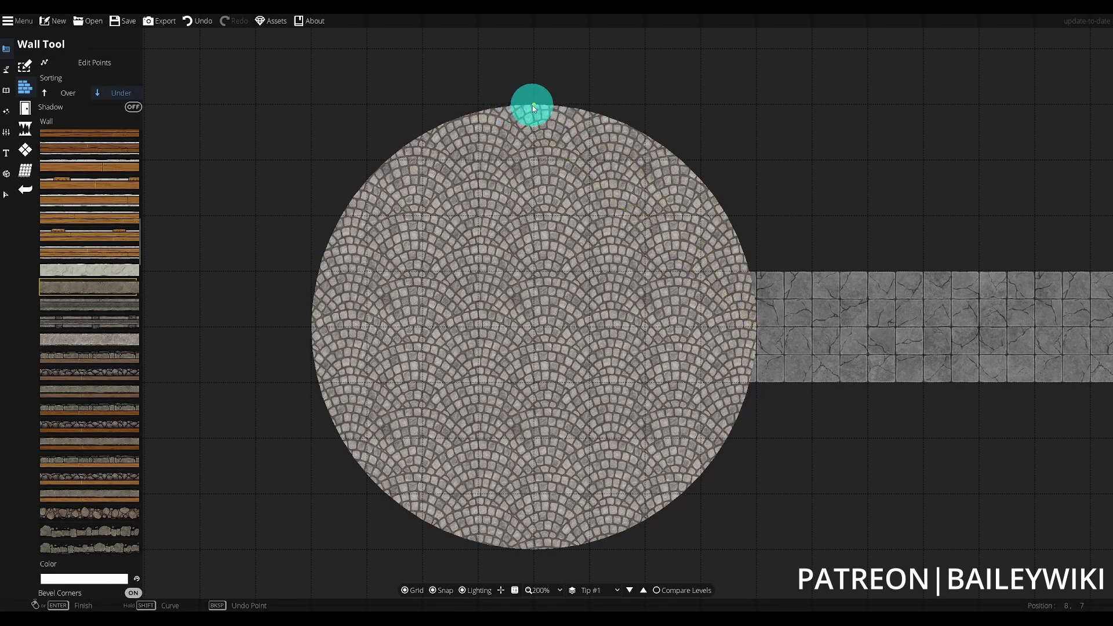
left_click(757, 113, "shift")
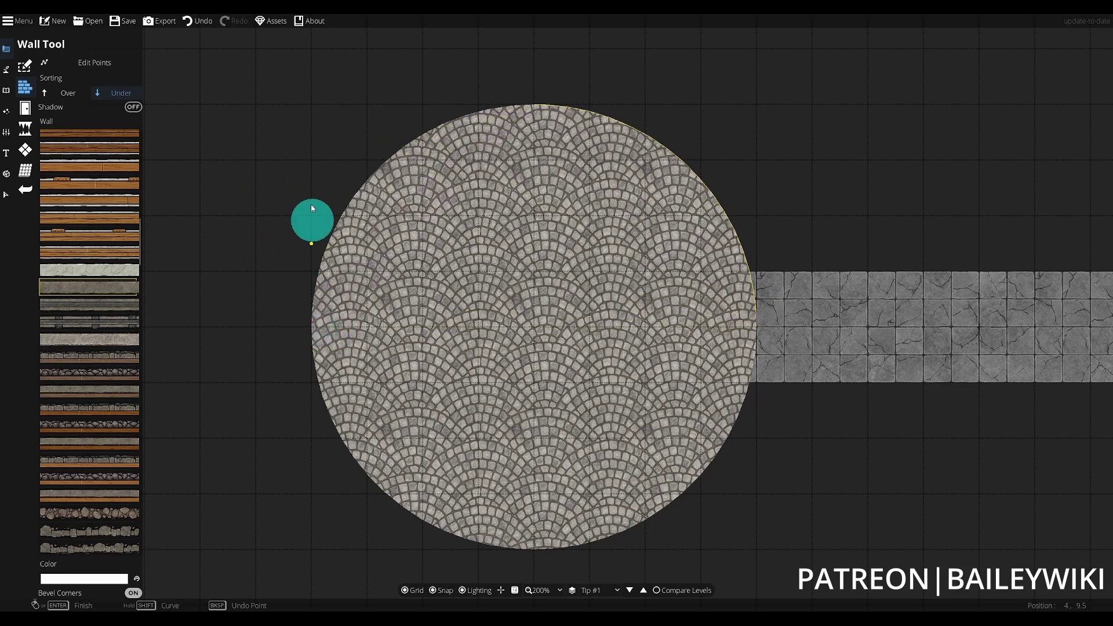
left_click(304, 113, "shift")
left_click(525, 547, "shift")
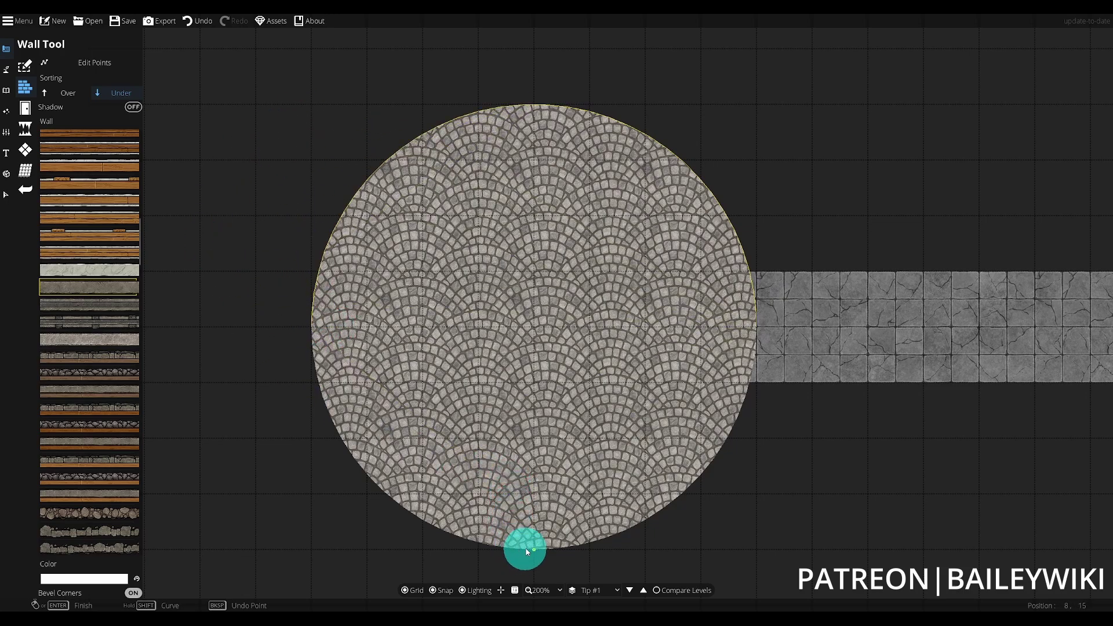
left_click(353, 543)
left_click(804, 434)
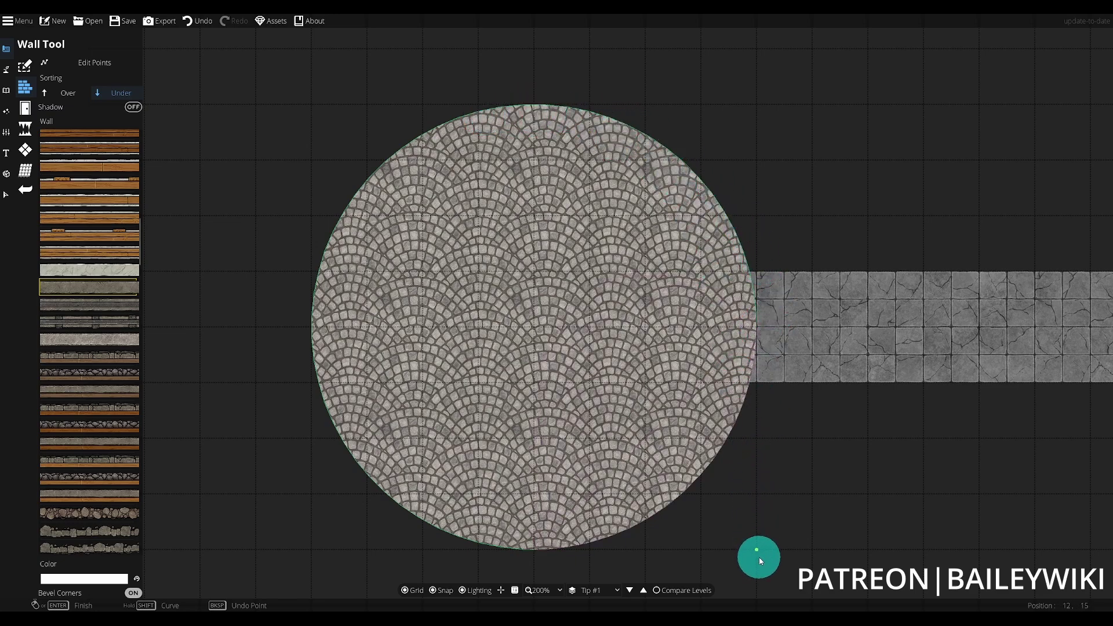
left_click(757, 553)
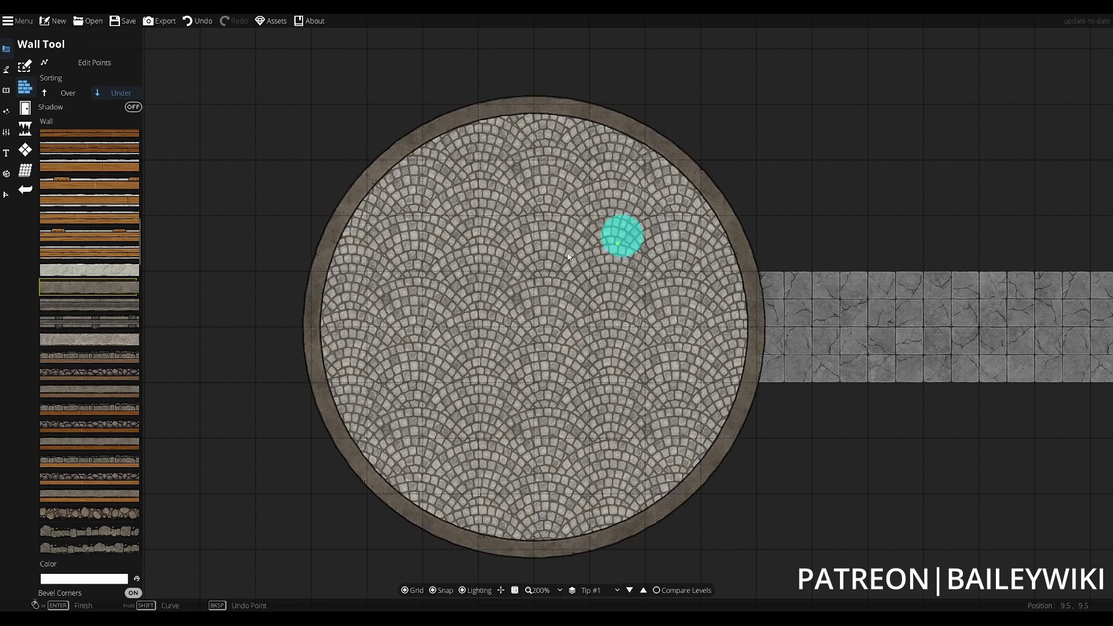
key("ctrl+z")
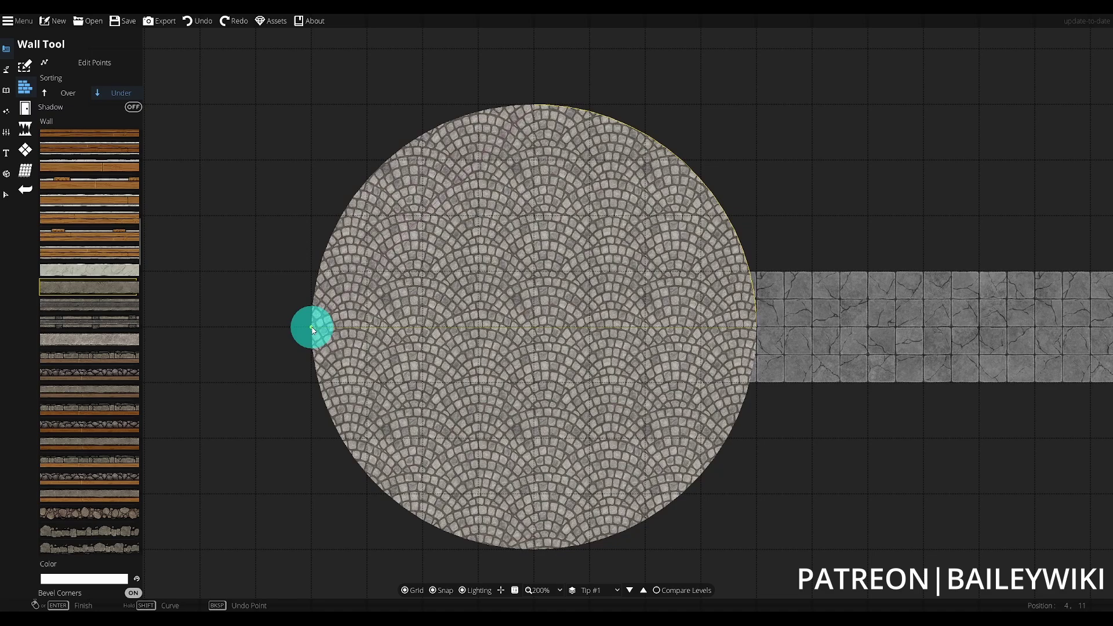
Step: Draw one continuous curved wall around the circular floor, leaving its ends open with a small gap at the corridor entrance
left_click(302, 108)
right_click(514, 533)
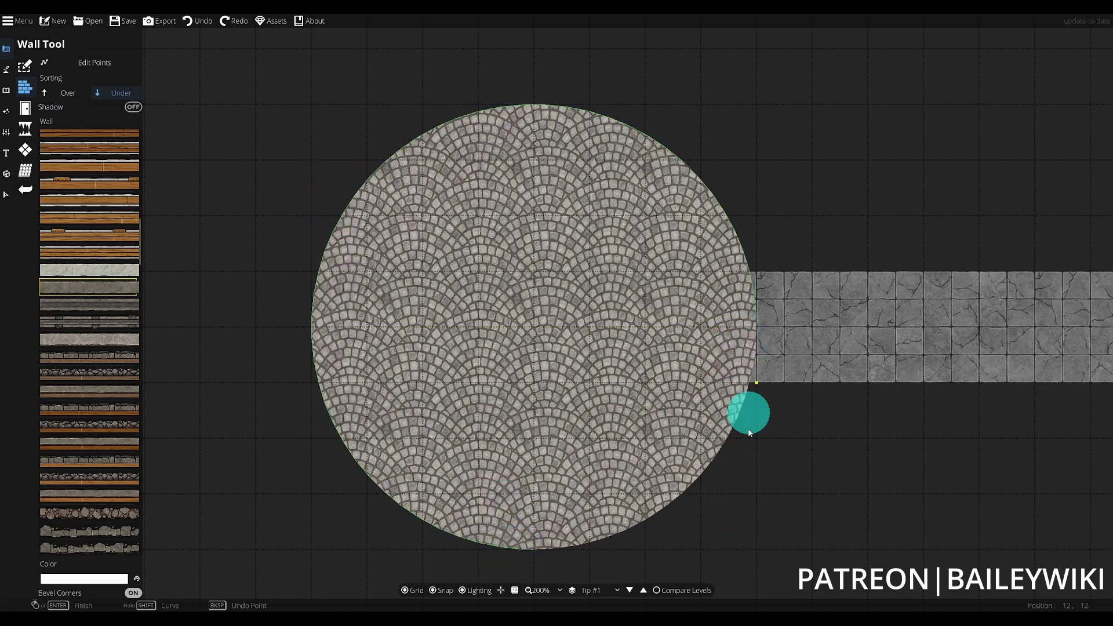
left_click(757, 552)
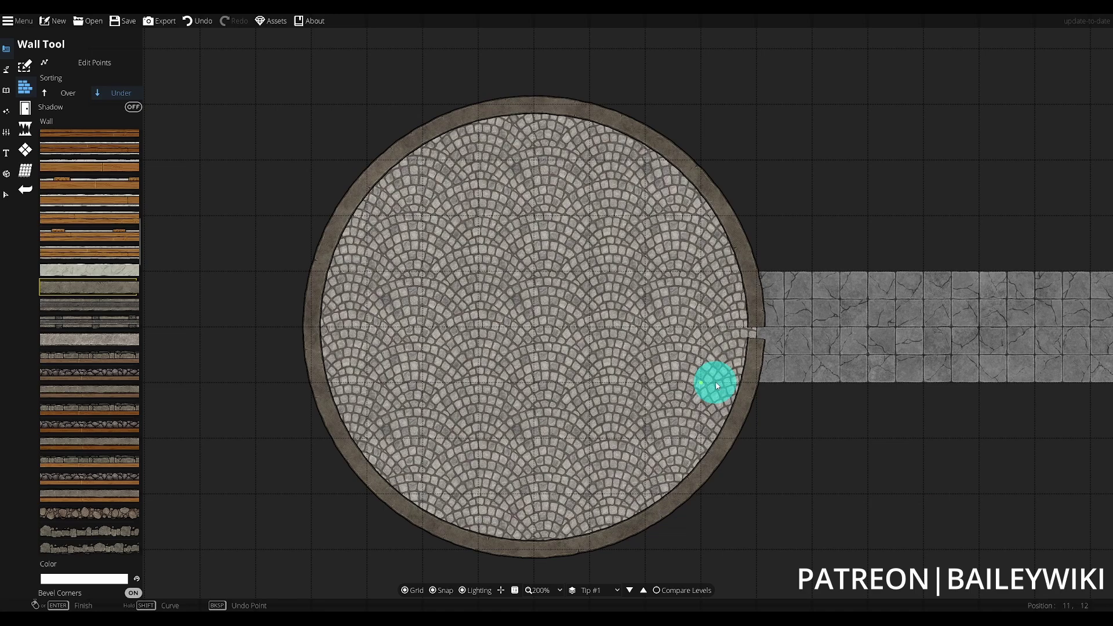
Step: Turn on point editing, pull both open wall ends one square along the corridor's edges, and remove the surplus points across the entrance
left_click_drag(844, 393, 787, 401)
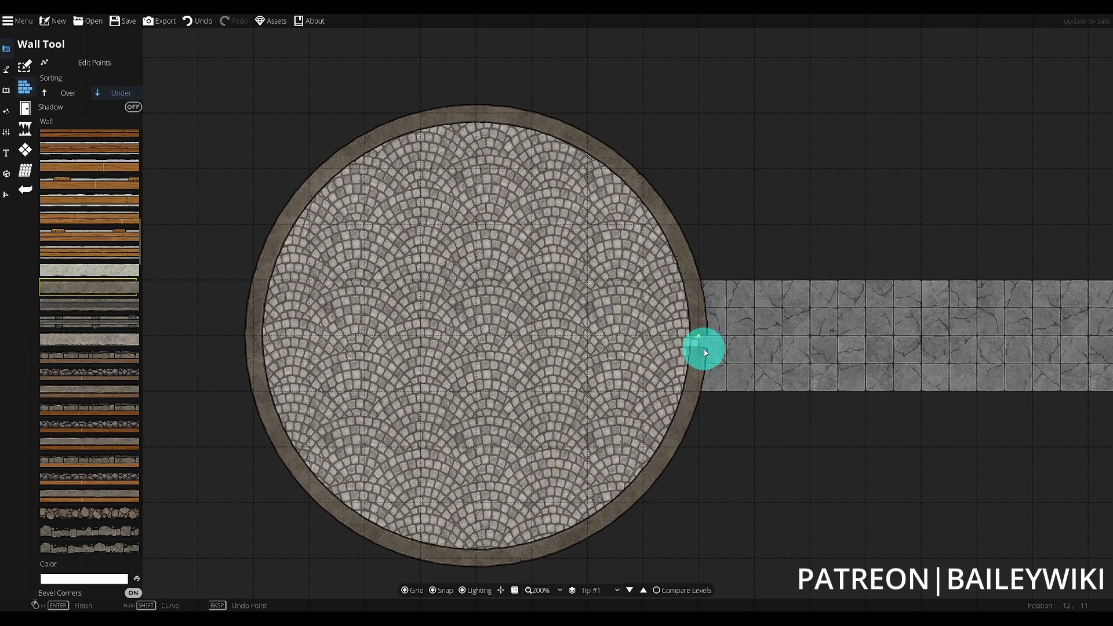
left_click(100, 67)
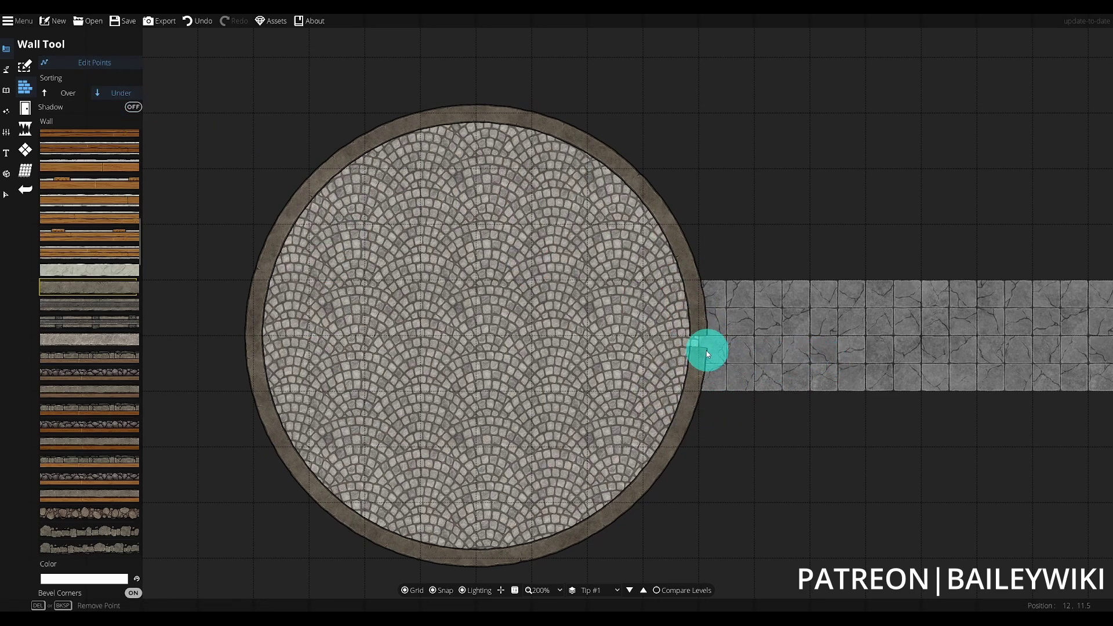
left_click(701, 348)
left_click_drag(698, 346, 755, 392)
key("Delete")
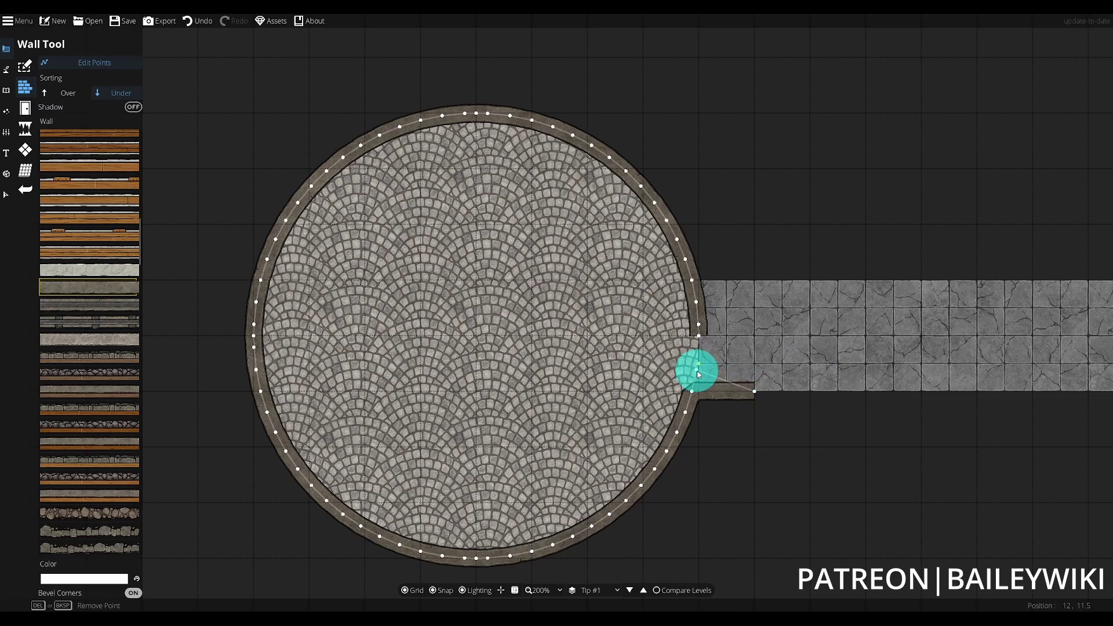
key("Delete")
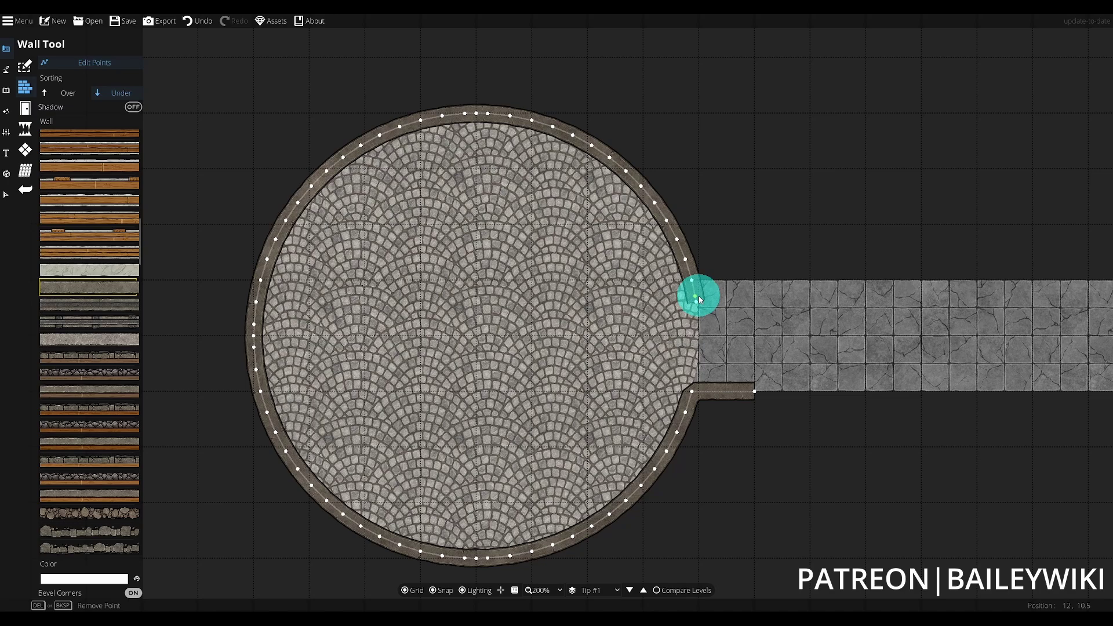
left_click_drag(698, 297, 755, 281)
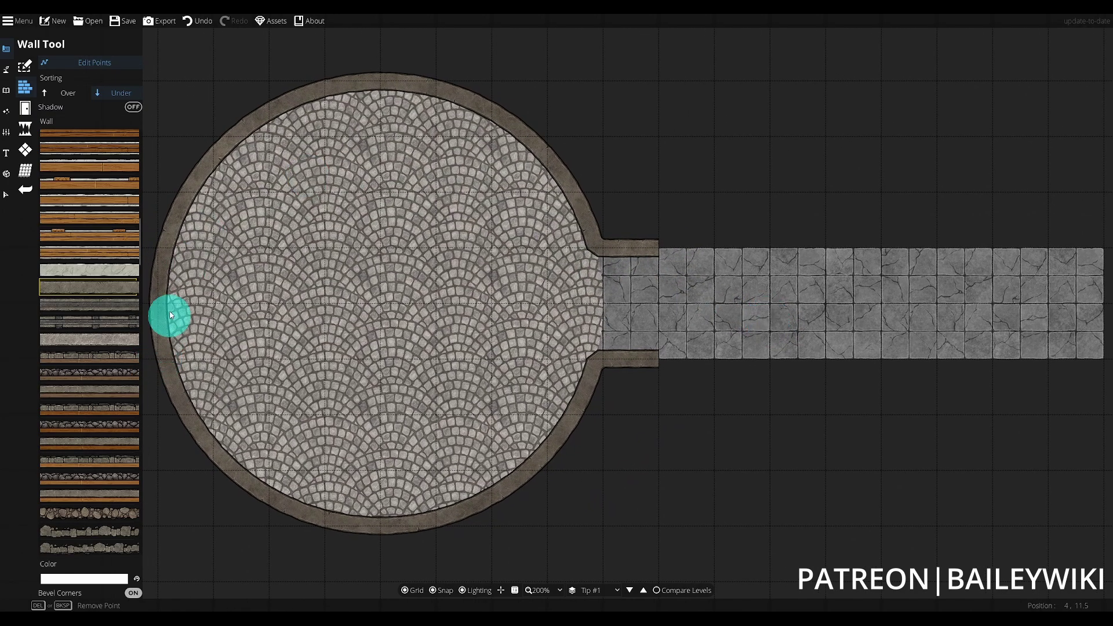
Step: Extend the lower and upper wall ends along the corridor's edges to its far end
left_click_drag(737, 367, 486, 356)
left_click_drag(407, 348, 853, 346)
left_click_drag(408, 238, 853, 238)
left_click(654, 418)
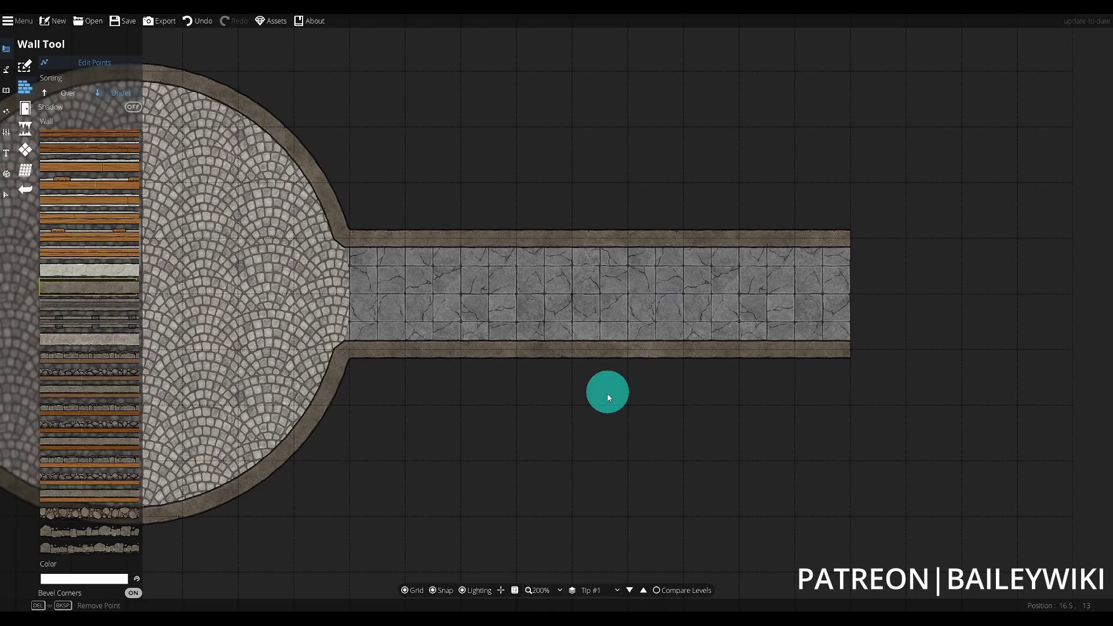
scroll(607, 398, "down", 1)
left_click_drag(531, 414, 726, 425)
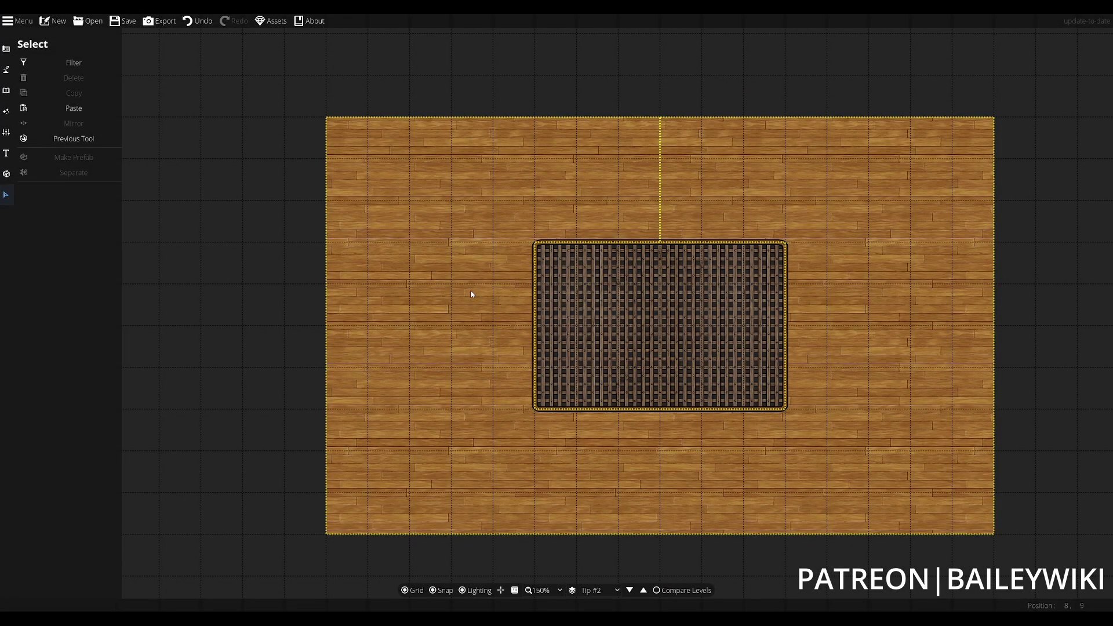
Step: Copy the grate pattern shape from the floor opening and paste it on the empty area below the wooden floor
left_click(656, 319)
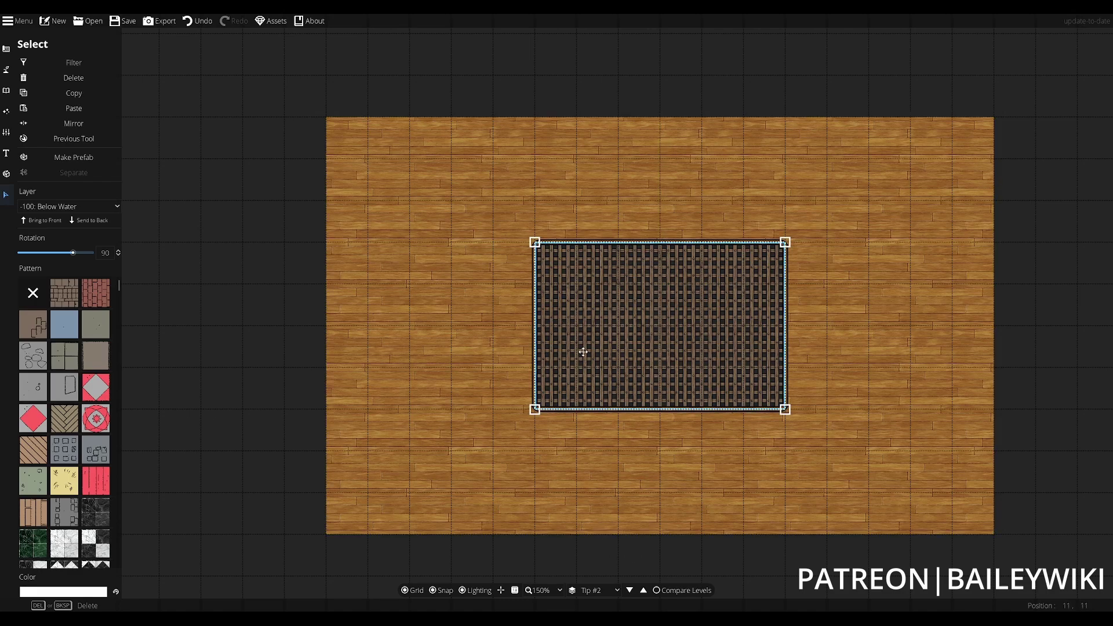
left_click_drag(203, 365, 208, 271)
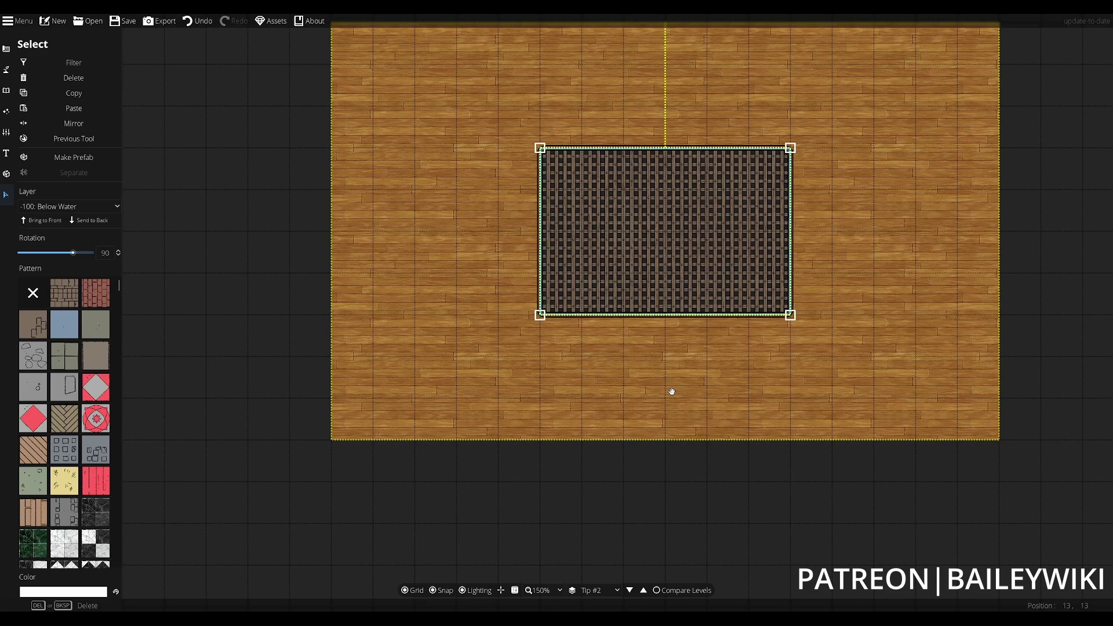
left_click_drag(697, 524, 642, 512)
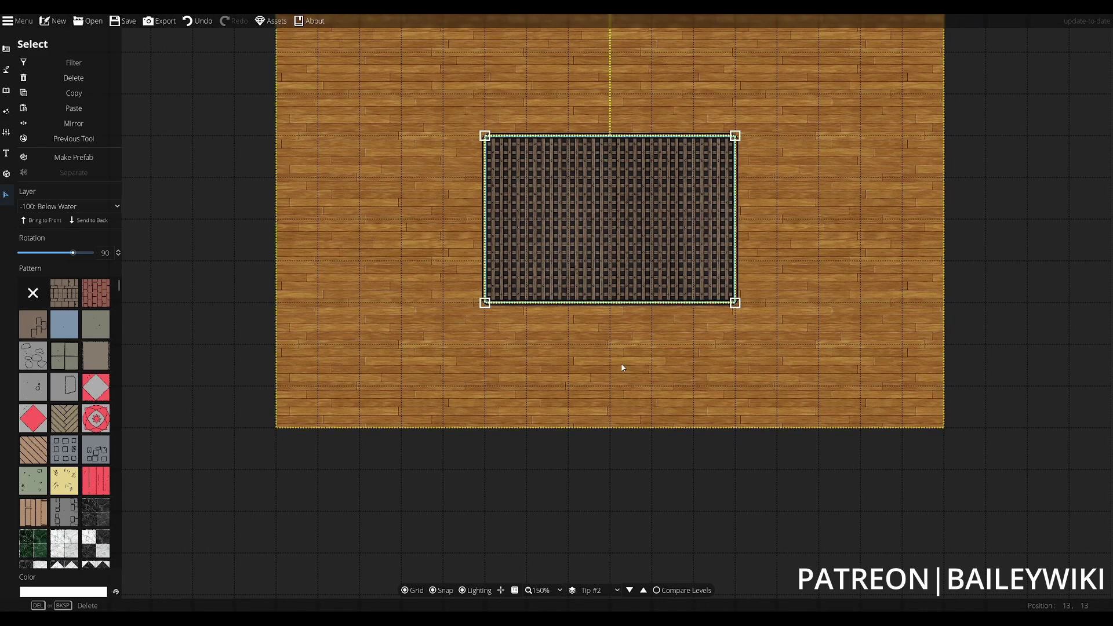
left_click_drag(639, 497, 680, 304)
key("ctrl+v")
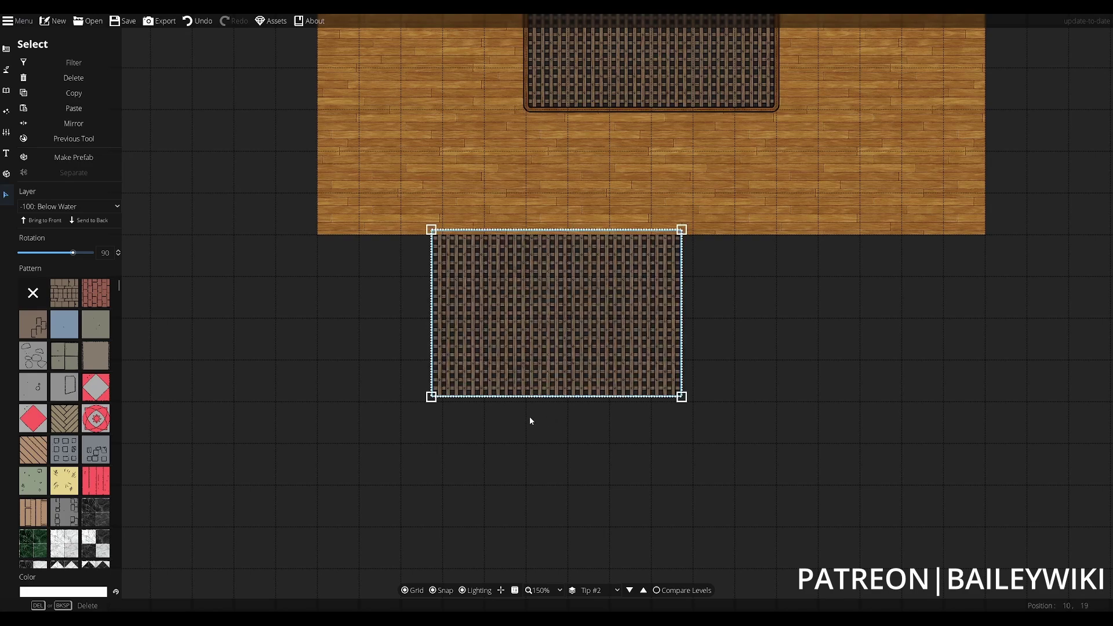
left_click(794, 352)
left_click_drag(609, 322, 631, 359)
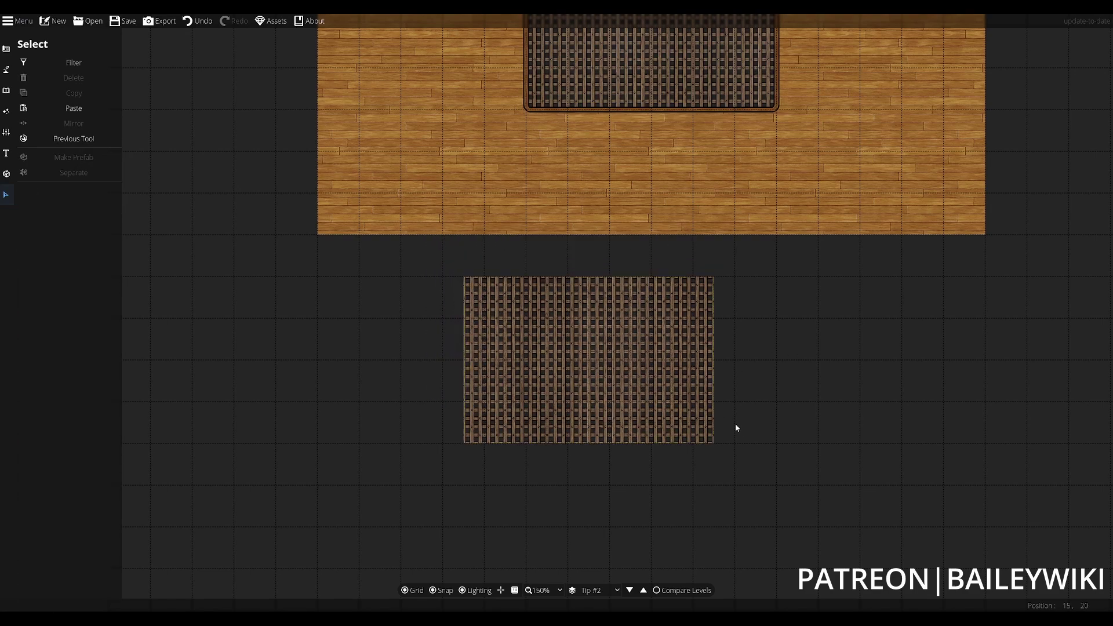
Step: Set the grate copy's colour to black (000000) and move the copy directly below the original opening
left_click(621, 380)
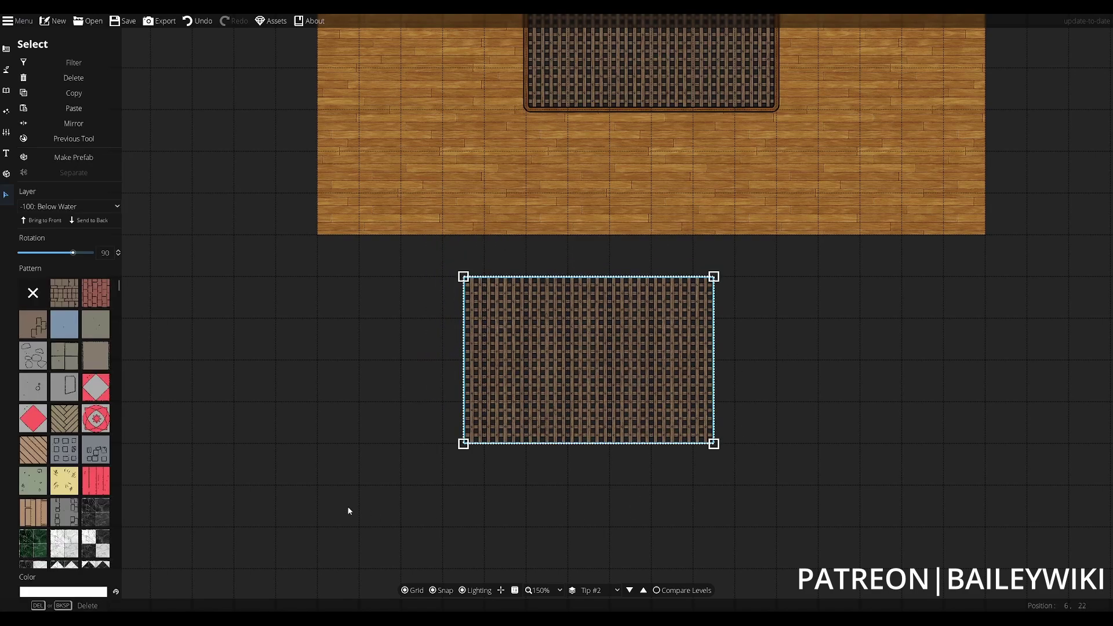
left_click(84, 593)
left_click_drag(63, 400, 16, 531)
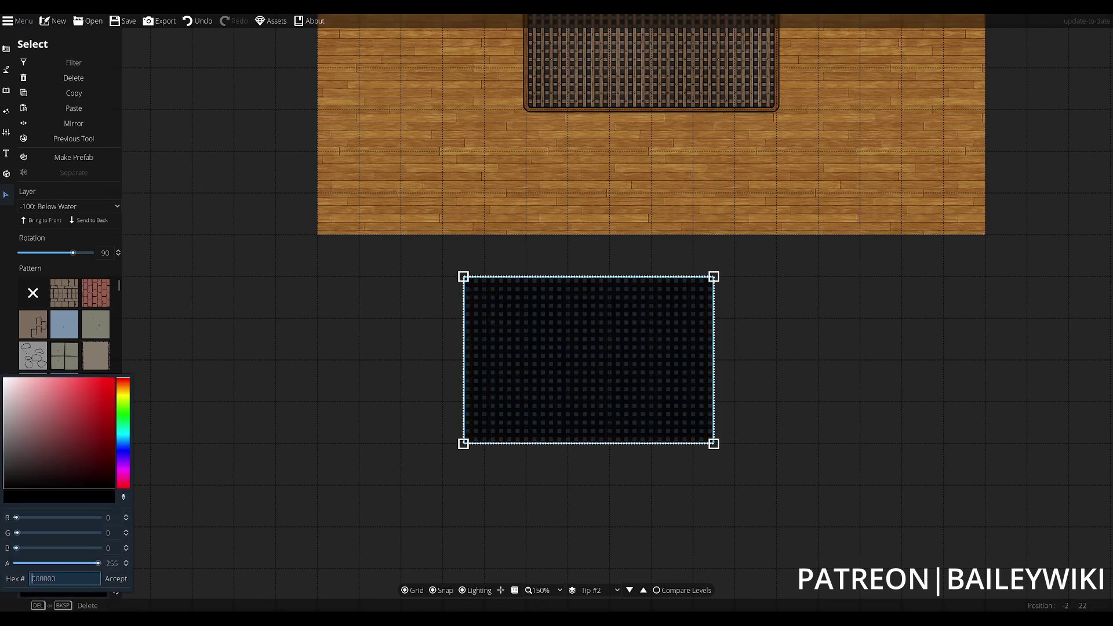
left_click(578, 512)
left_click_drag(586, 397, 657, 432)
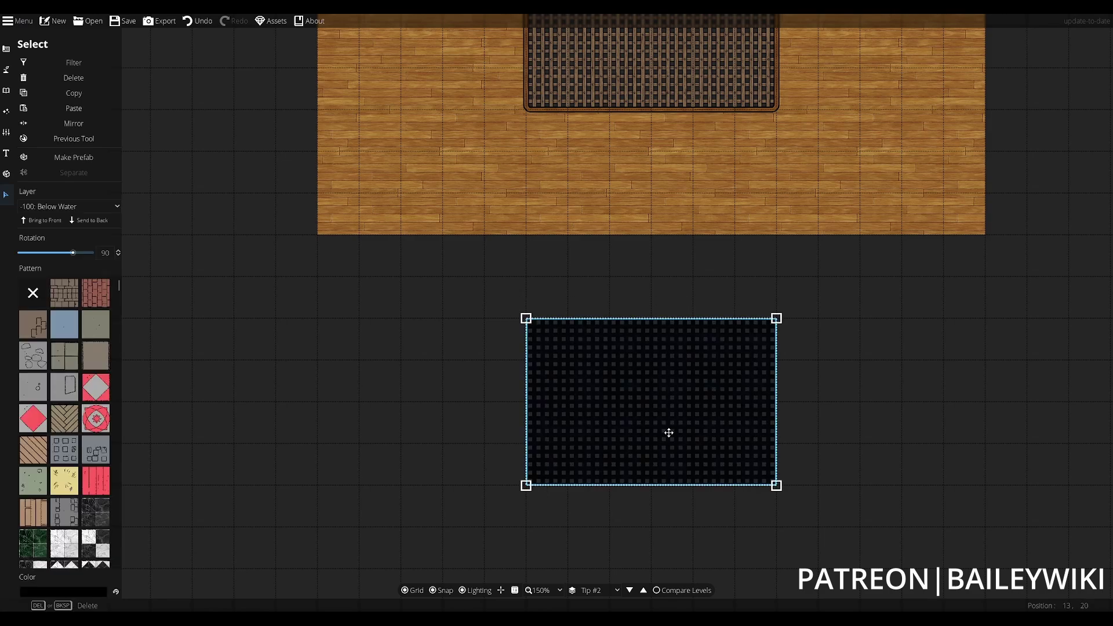
Step: Make the black grate copy half transparent by setting its colour's alpha to 127
left_click(48, 596)
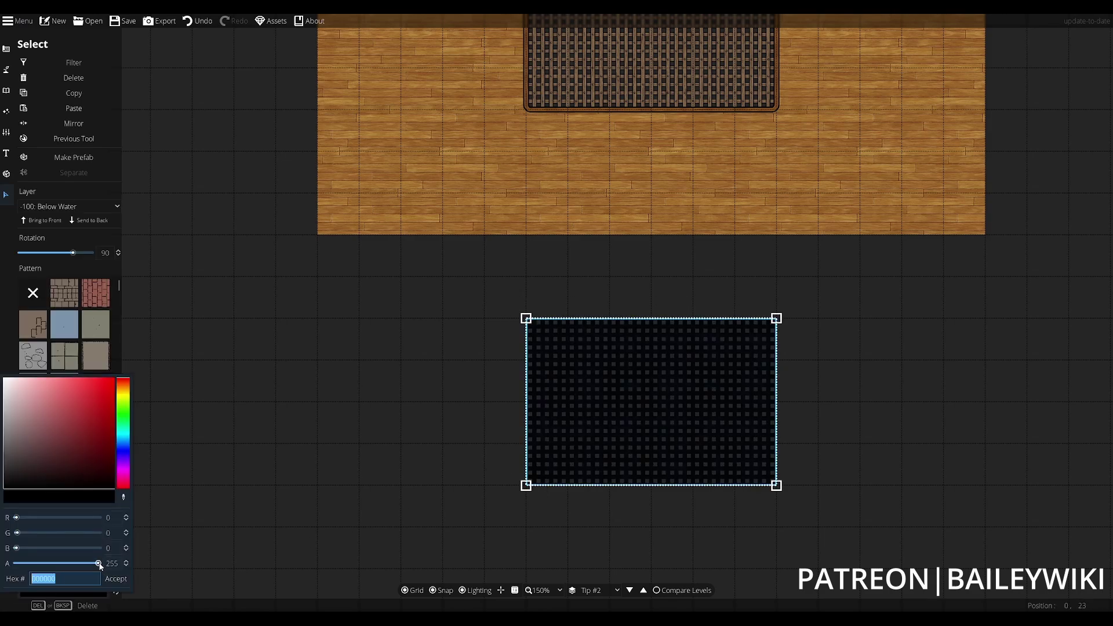
left_click_drag(99, 564, 92, 564)
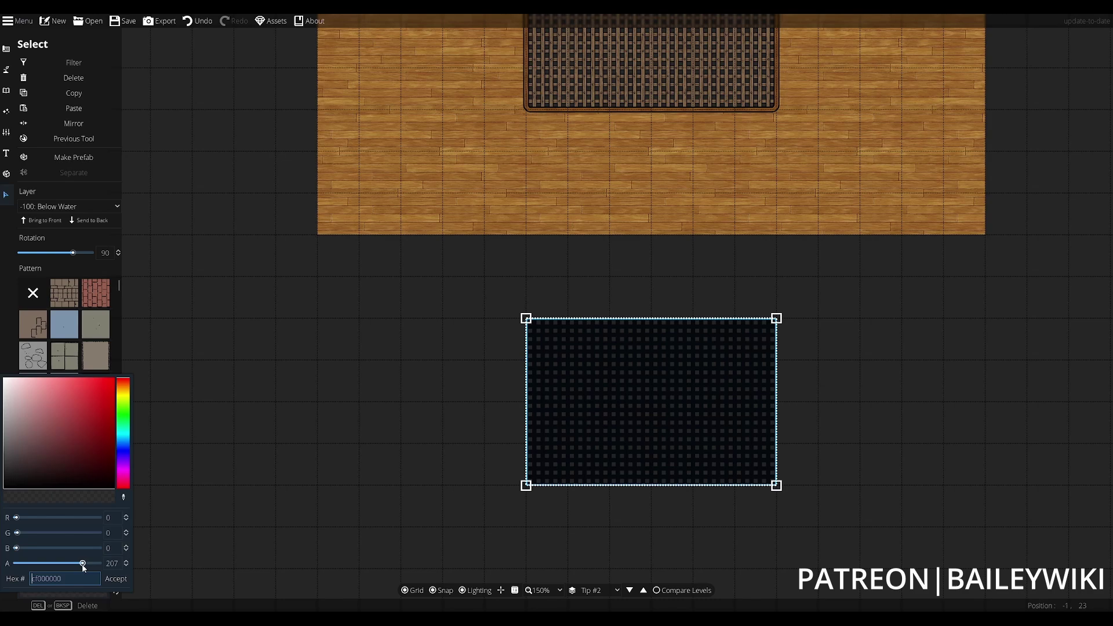
left_click_drag(81, 568, 54, 566)
double_click(112, 563)
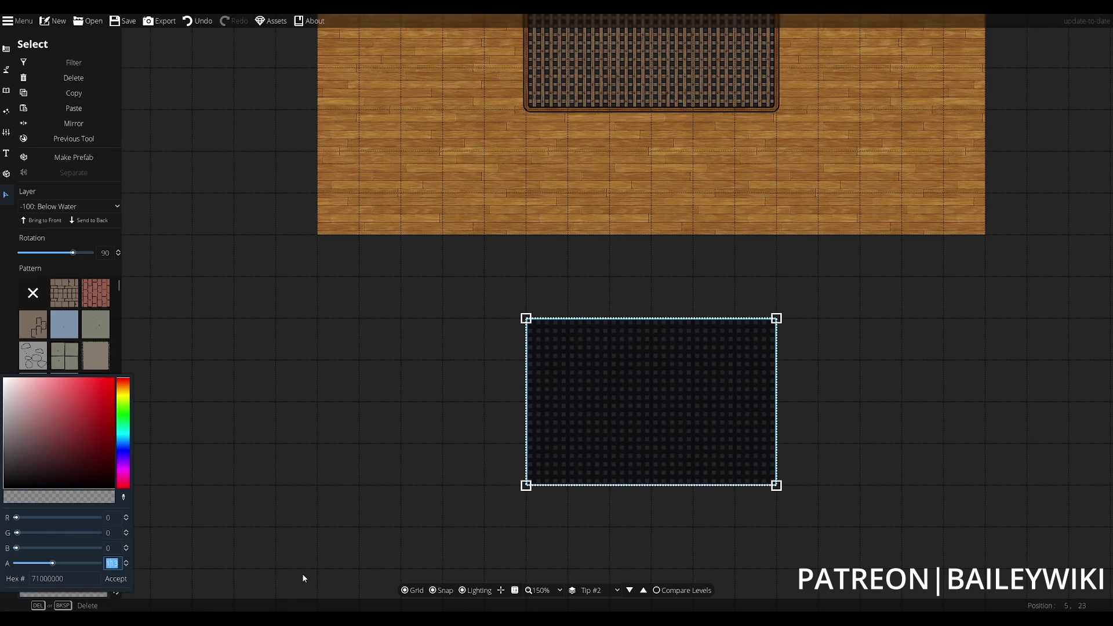
key("Return")
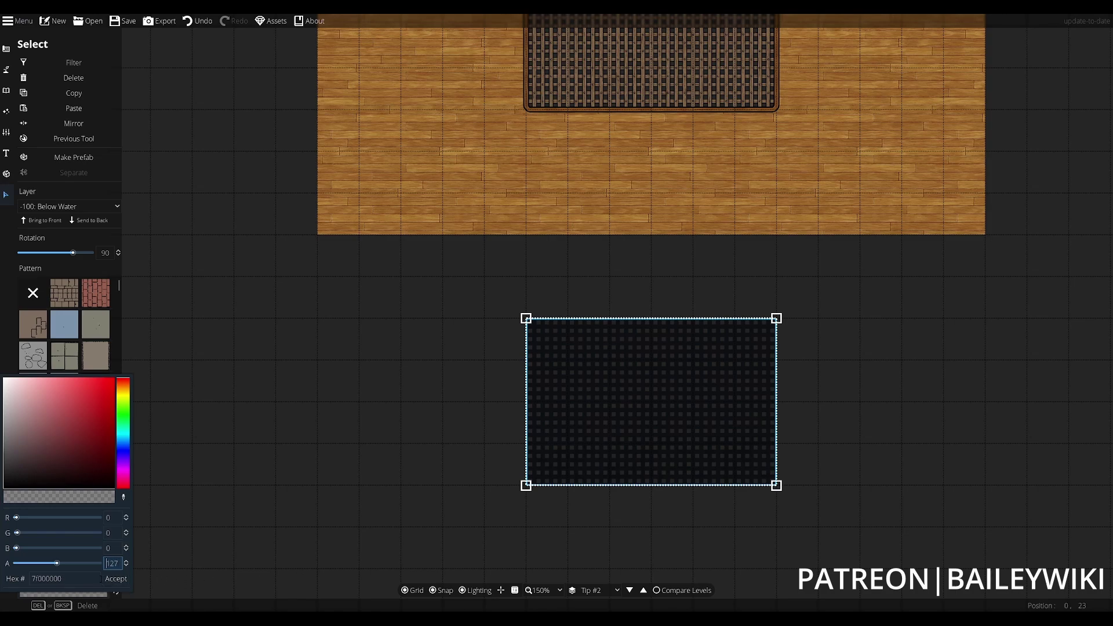
left_click(115, 578)
left_click(875, 314)
left_click(675, 421)
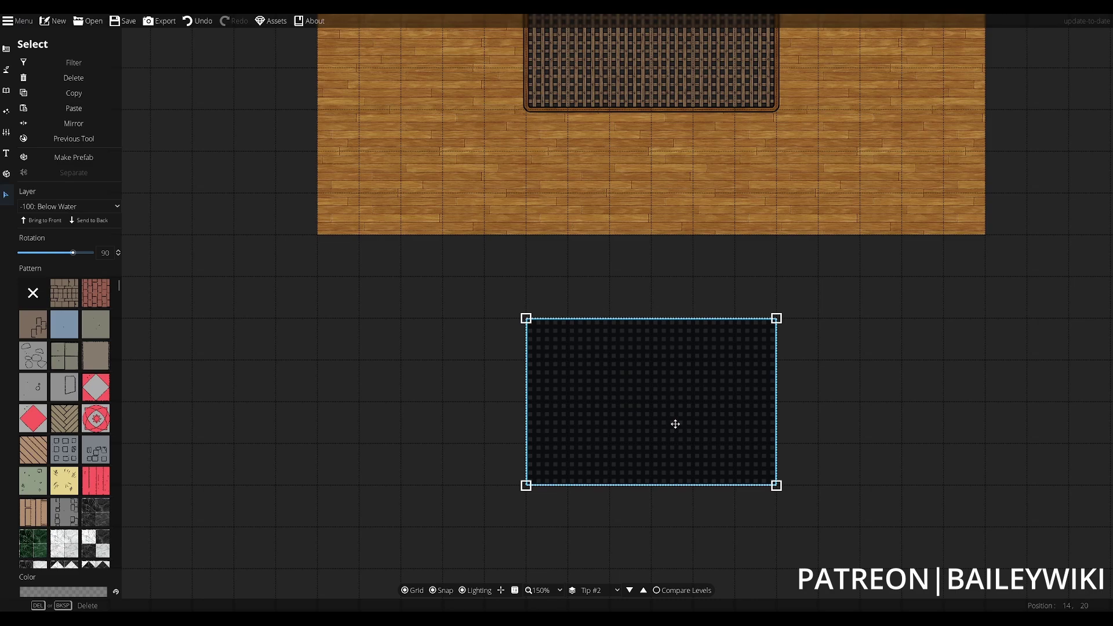
Step: Turn off grid snapping and move the translucent grate copy up onto the grate in the floor opening
left_click(900, 308)
left_click_drag(901, 313, 885, 424)
left_click_drag(629, 497, 620, 126)
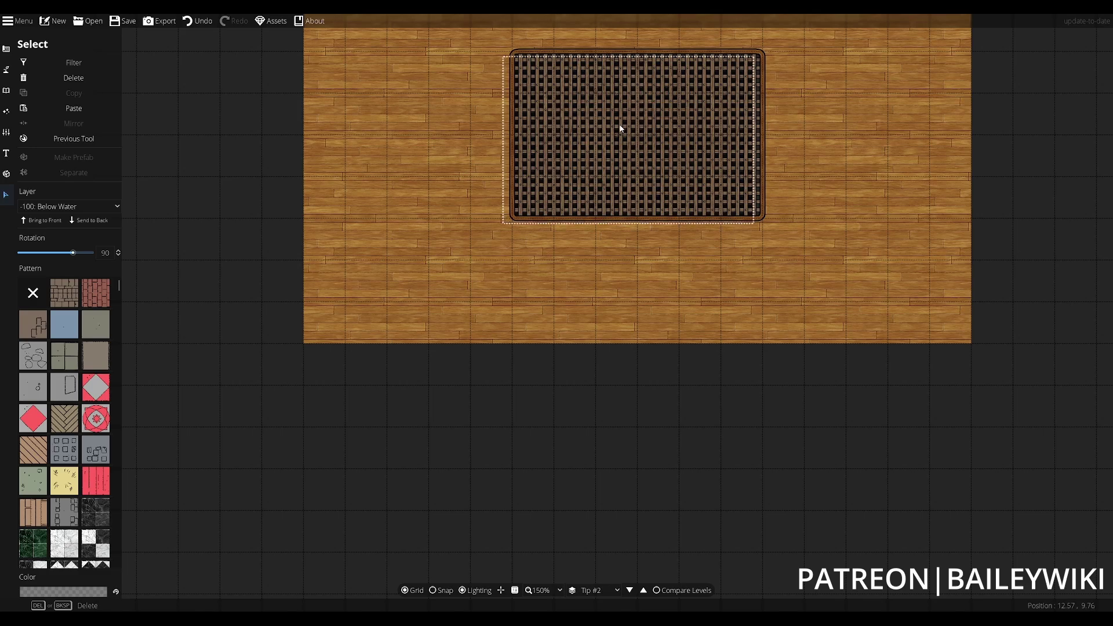
left_click(1097, 161)
left_click_drag(1079, 160, 1042, 313)
Step: Fine-position the dark grate copy inside the opening's frame, offset slightly downward from the wooden grate like a shadow
scroll(729, 245, "up", 4)
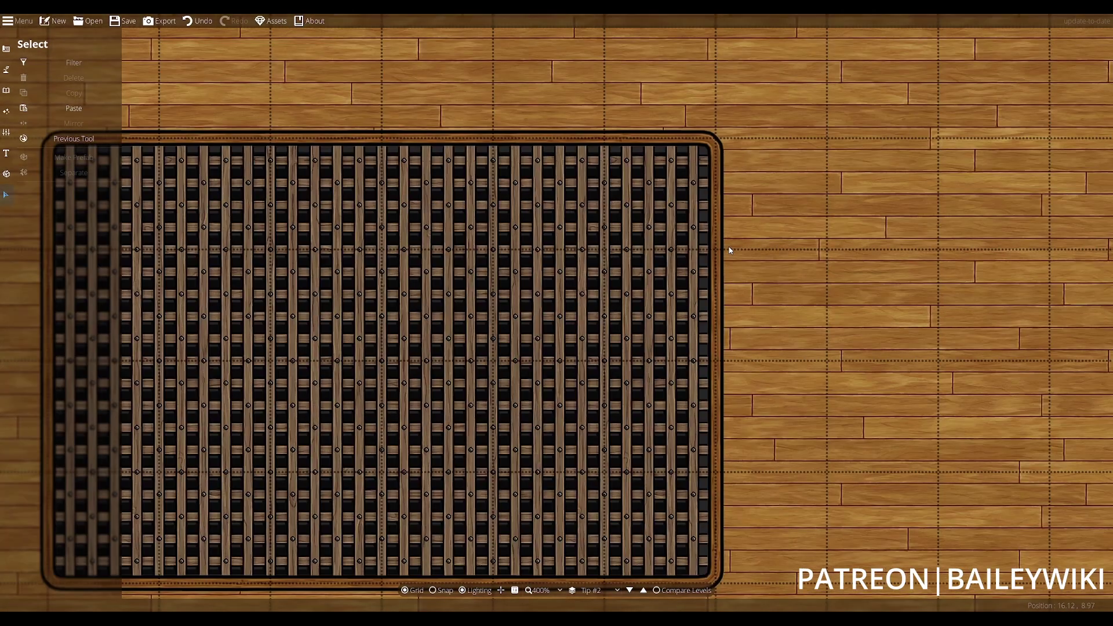
scroll(730, 250, "up", 4)
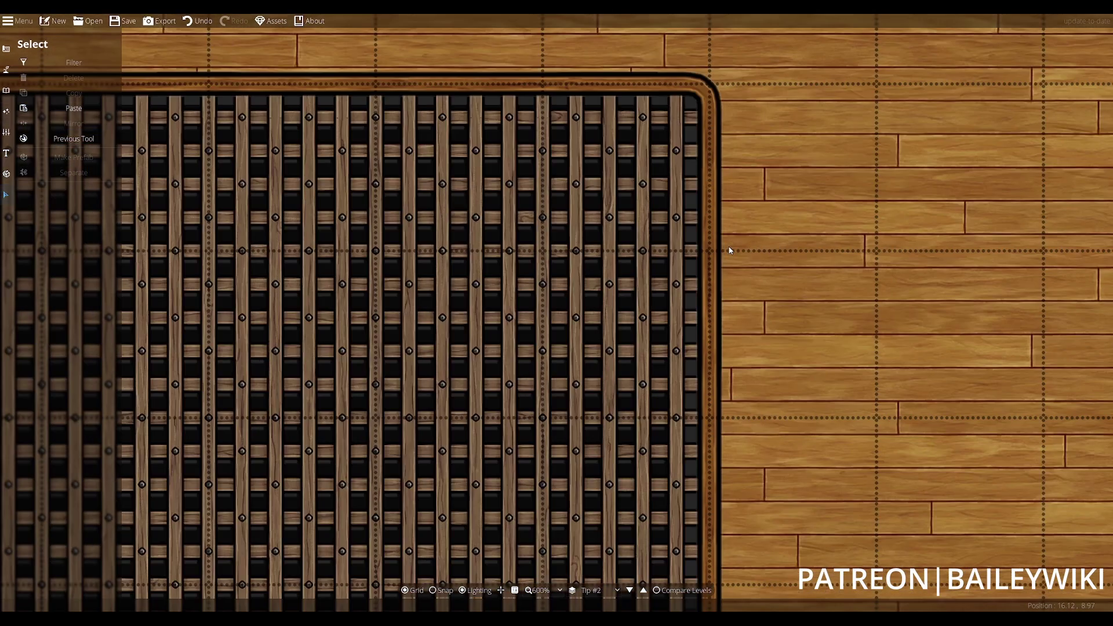
left_click(573, 151)
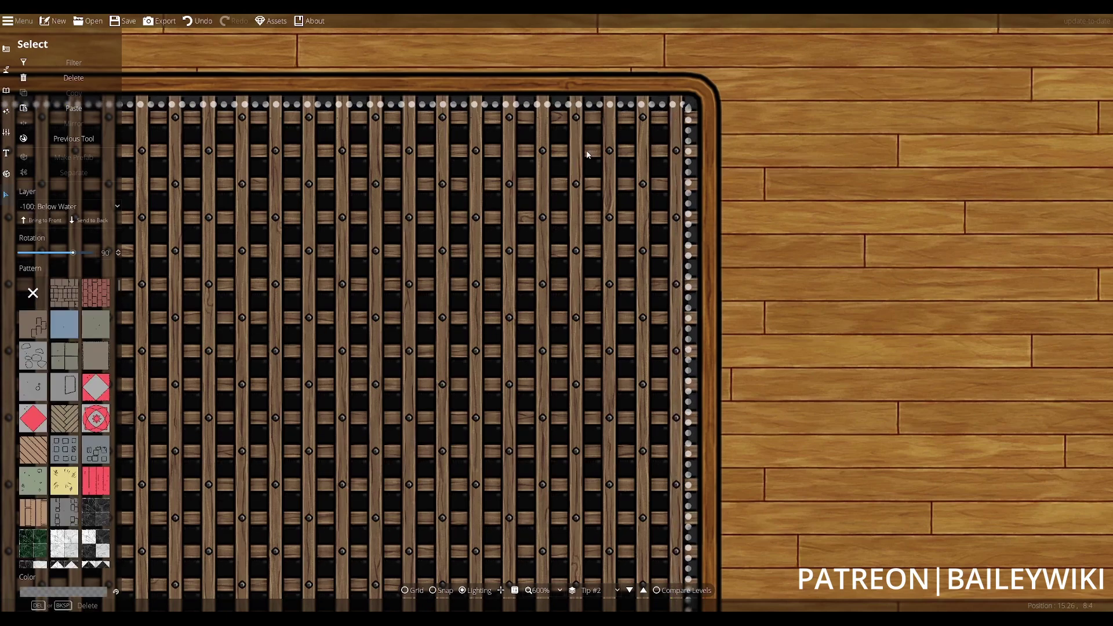
left_click_drag(587, 155, 600, 144)
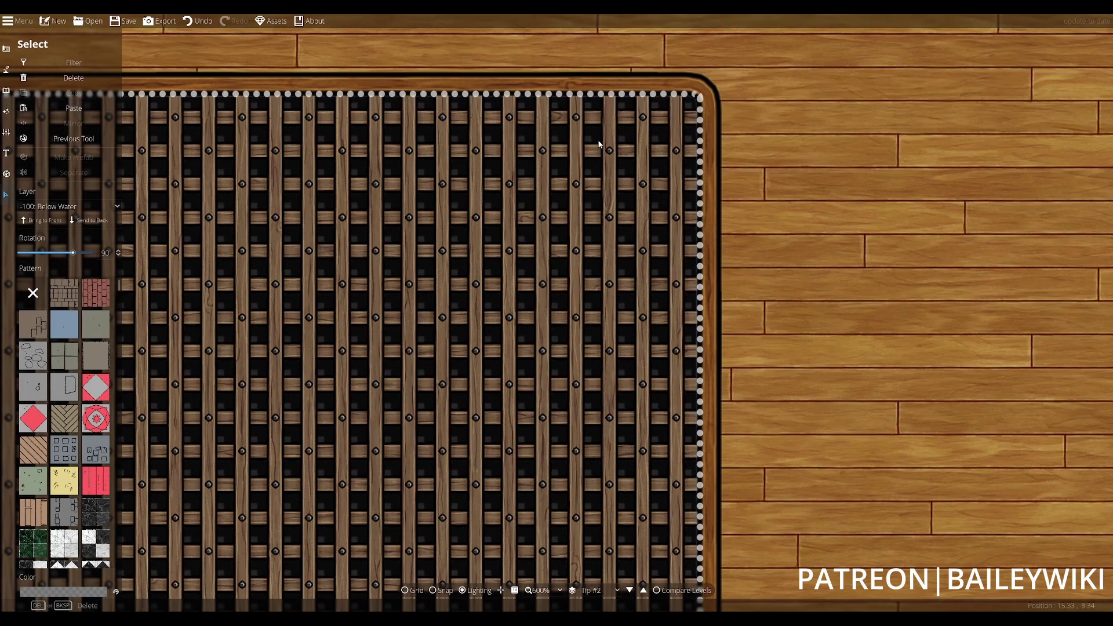
right_click(599, 145)
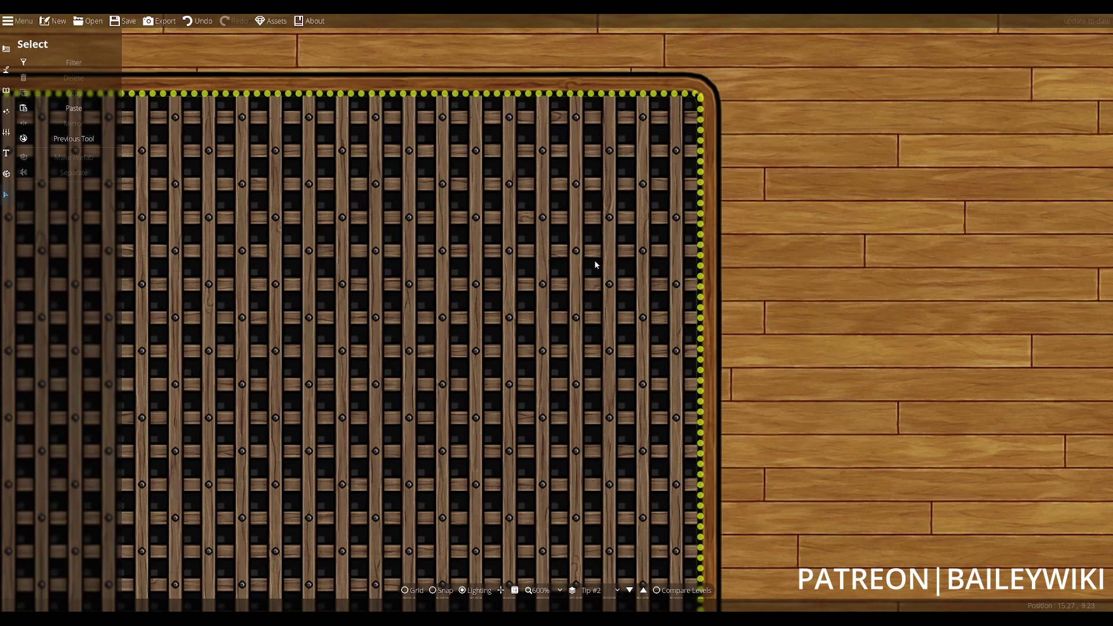
left_click(502, 255)
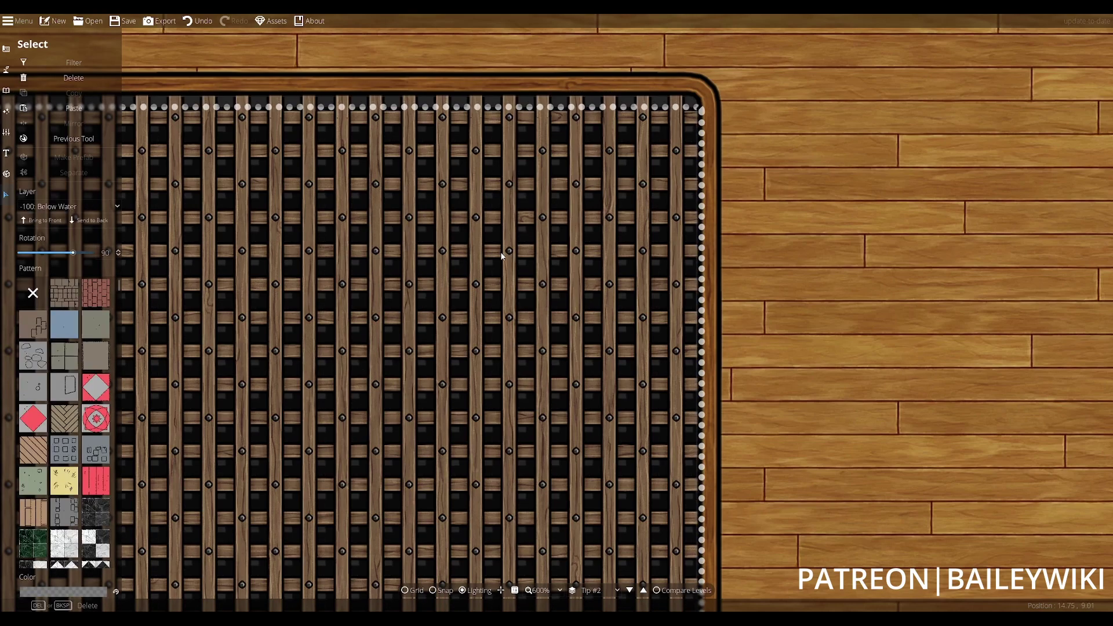
left_click(502, 255)
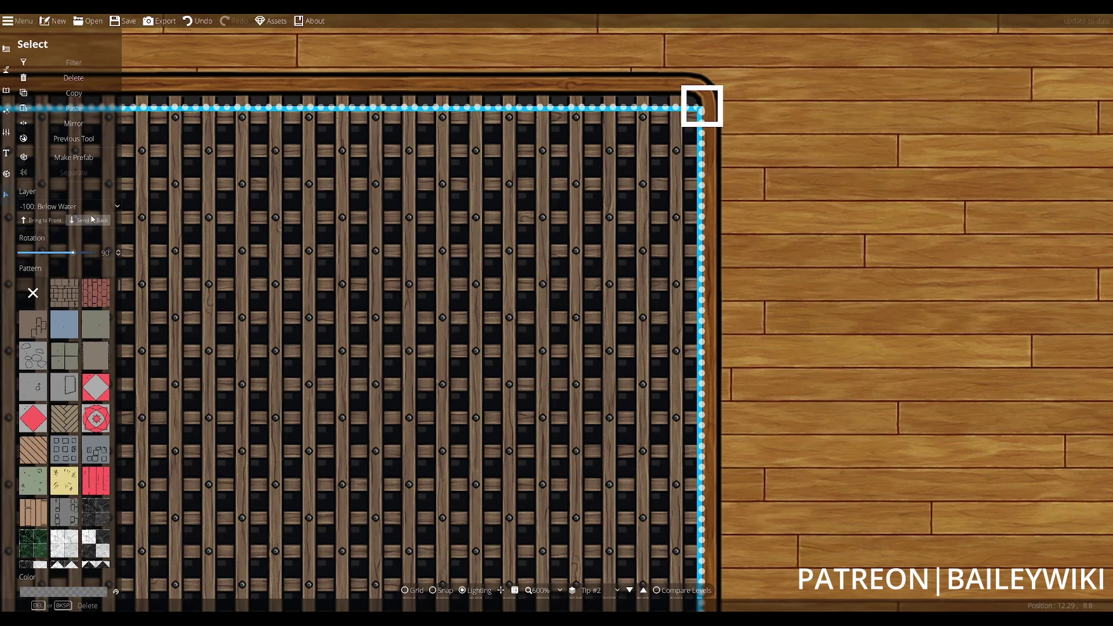
Step: Move the dark grate copy to layer 200: User Layer 2
left_click(69, 207)
left_click(56, 307)
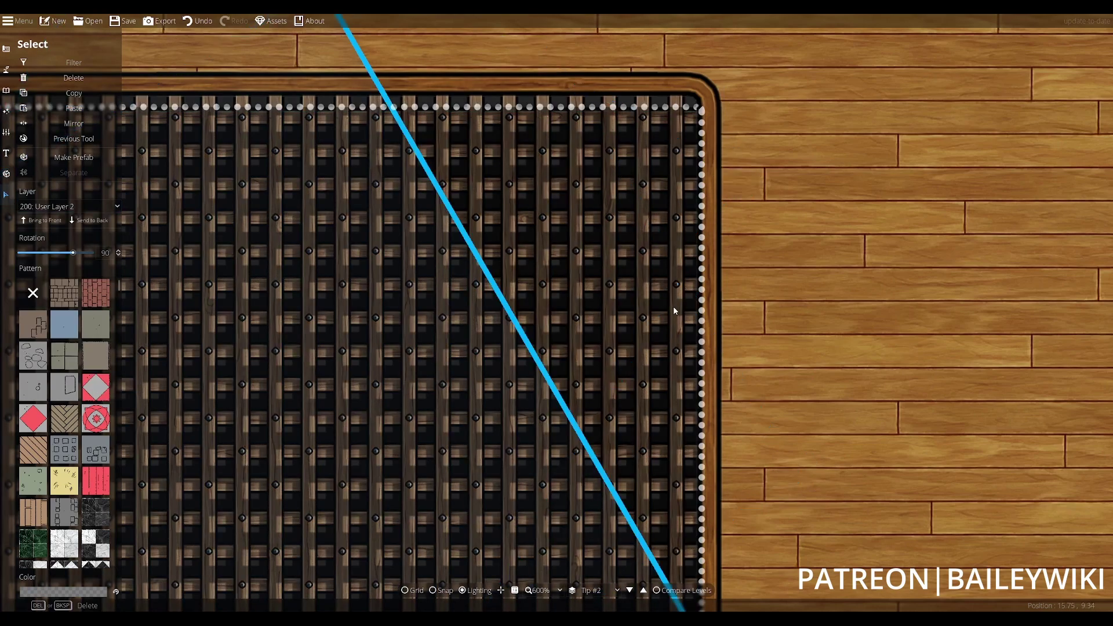
scroll(555, 321, "down", 6)
scroll(729, 324, "down", 4)
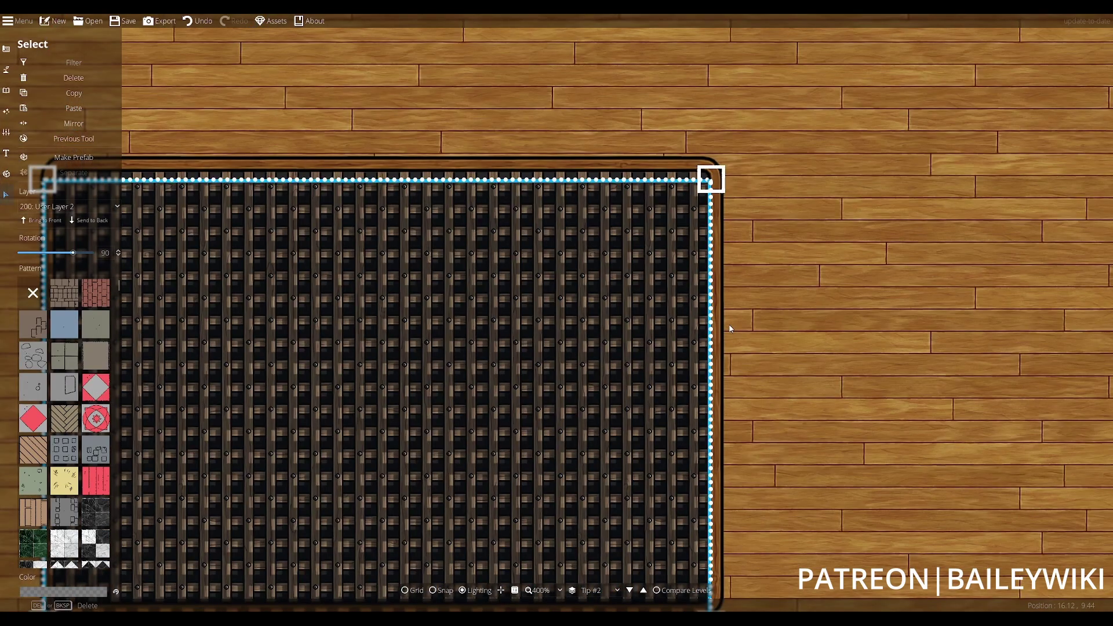
Step: Move the dark grate copy out of the opening, onto the wooden floor to its left and across the floor's edge
left_click_drag(580, 362, 261, 388)
left_click_drag(552, 405, 956, 339)
left_click_drag(642, 330, 668, 302)
left_click_drag(746, 350, 595, 336)
scroll(505, 311, "down", 1)
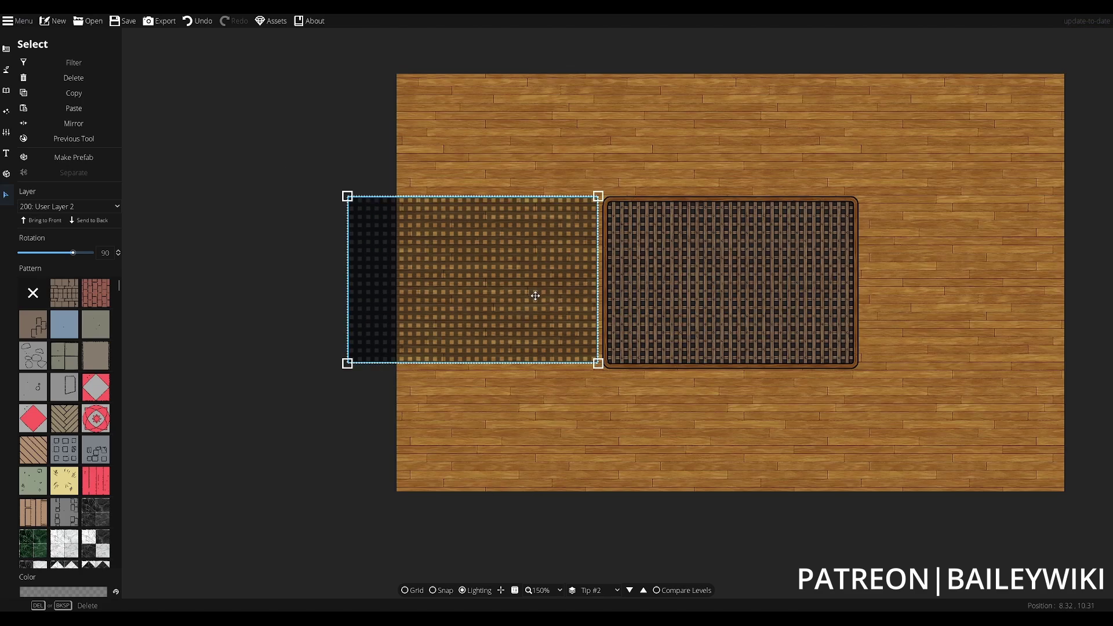
left_click_drag(532, 290, 531, 345)
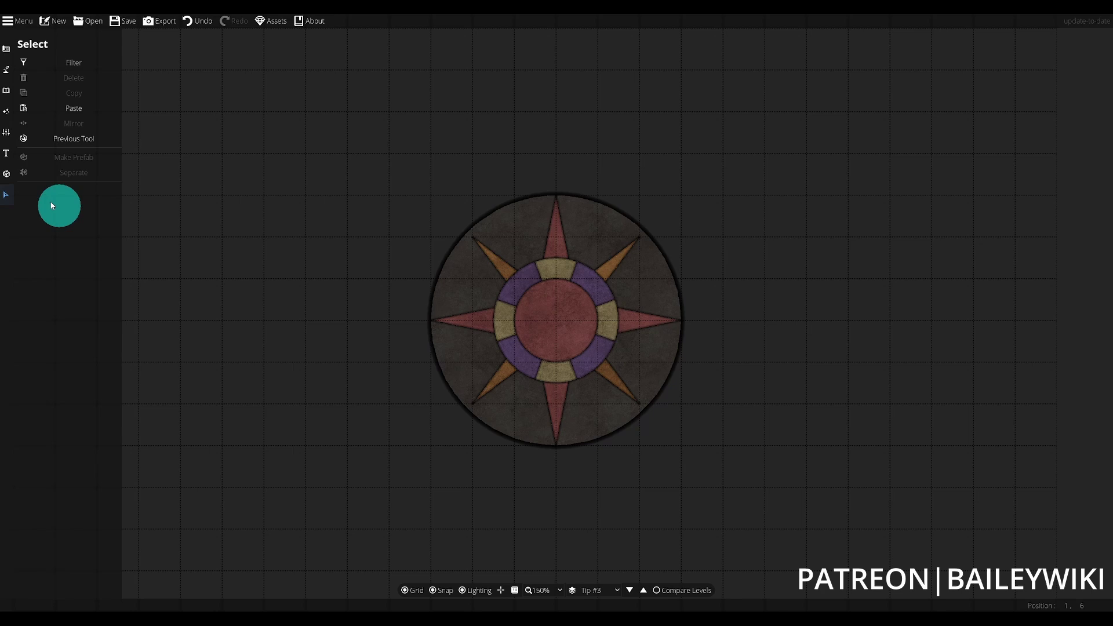
Step: Preview the Sun Mosaic Lines 6x6 prefab from the Castles set without placing it
left_click(6, 174)
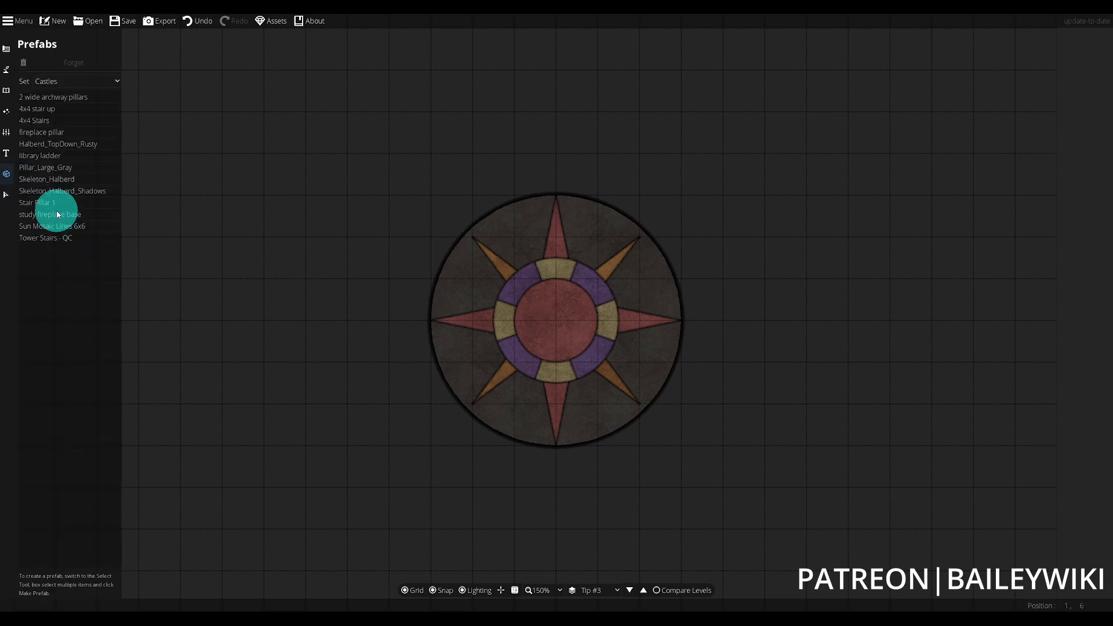
left_click(50, 226)
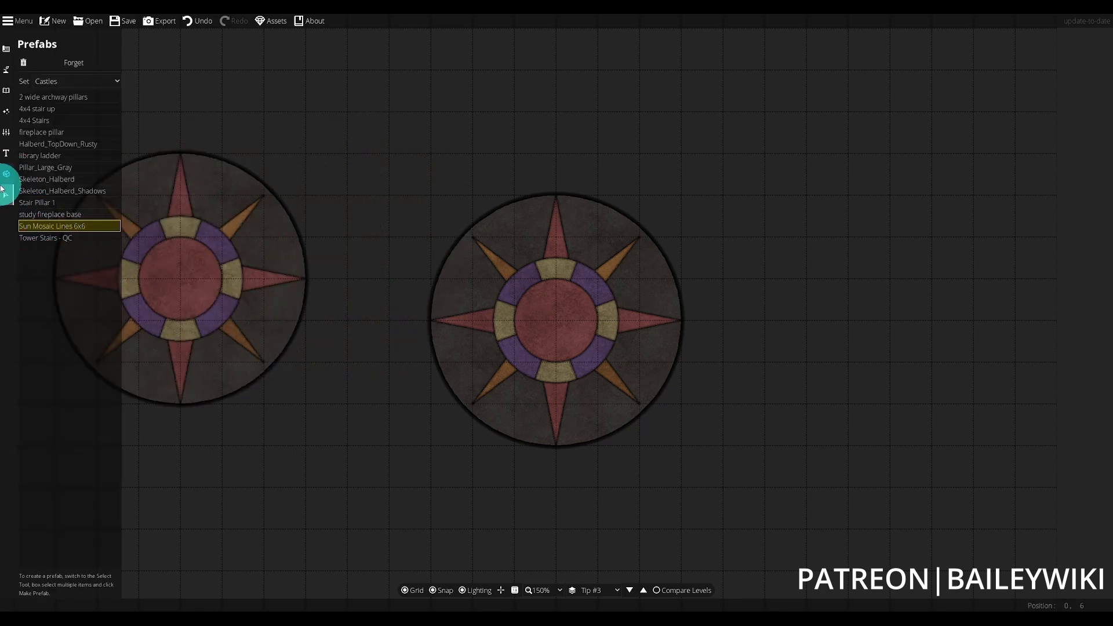
left_click(7, 195)
Step: Try rotating only the line work of the placed sun mosaic about 30° counterclockwise, and undo the rotation
left_click(556, 325)
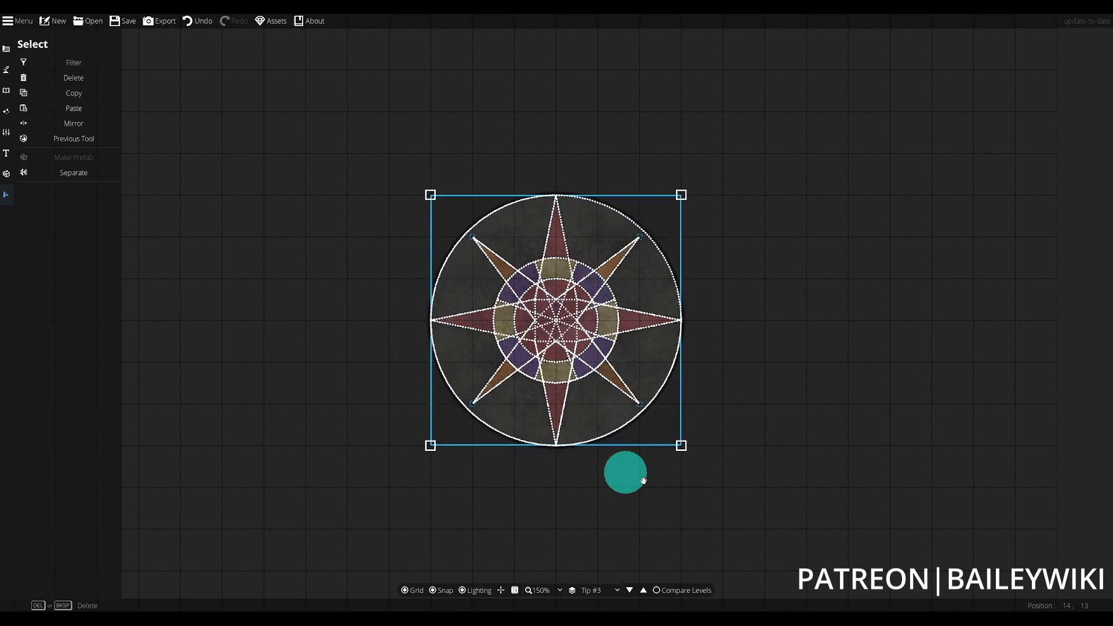
scroll(632, 434, "up", 2)
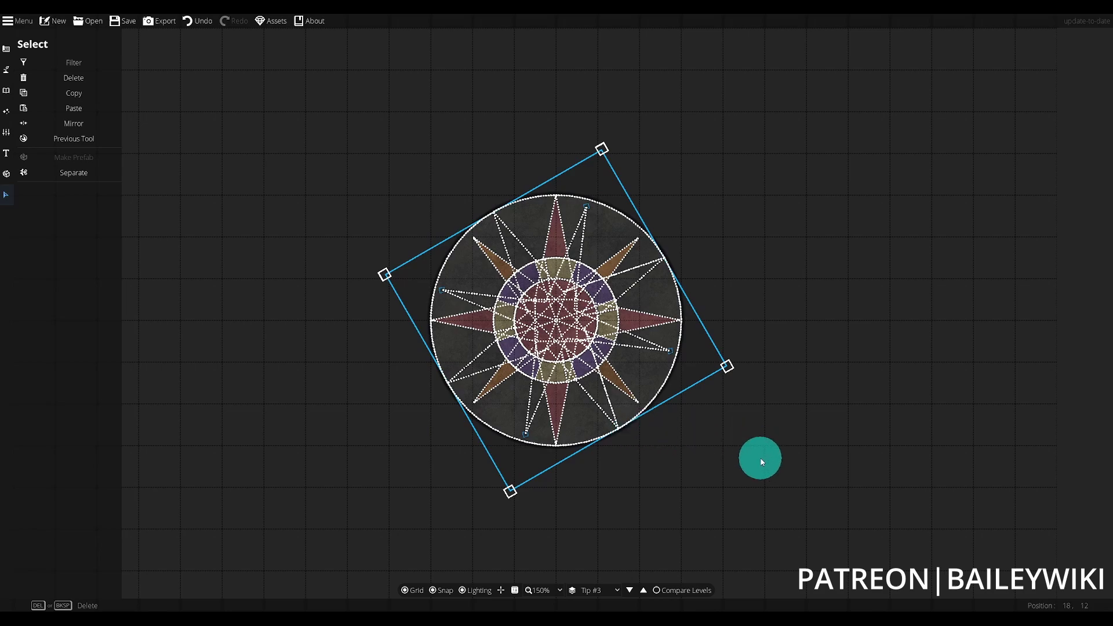
left_click(762, 462)
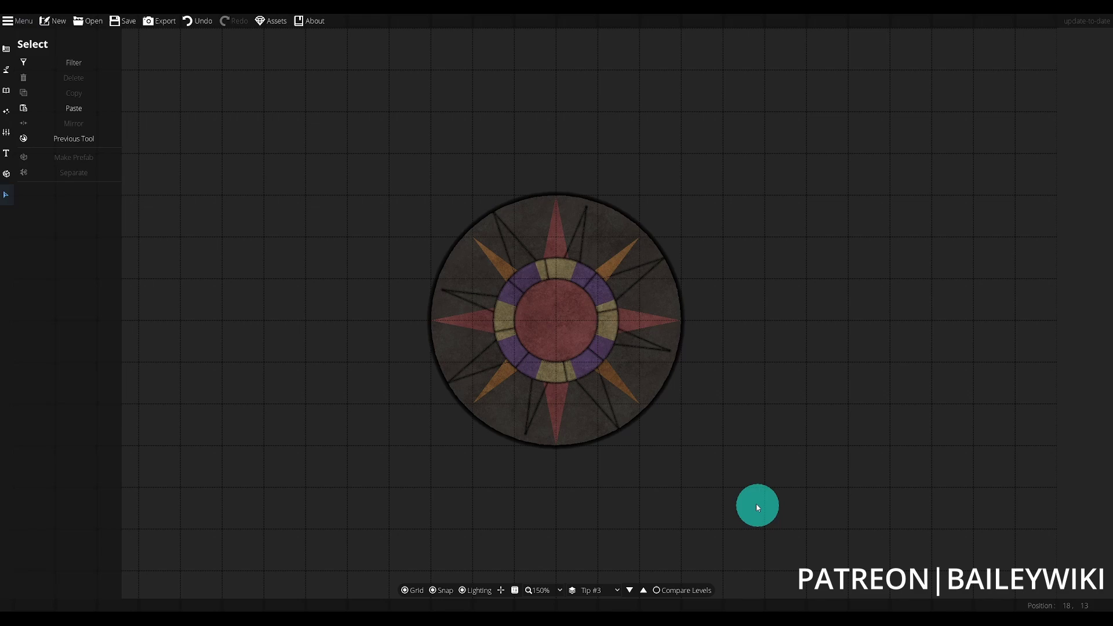
key("ctrl+z")
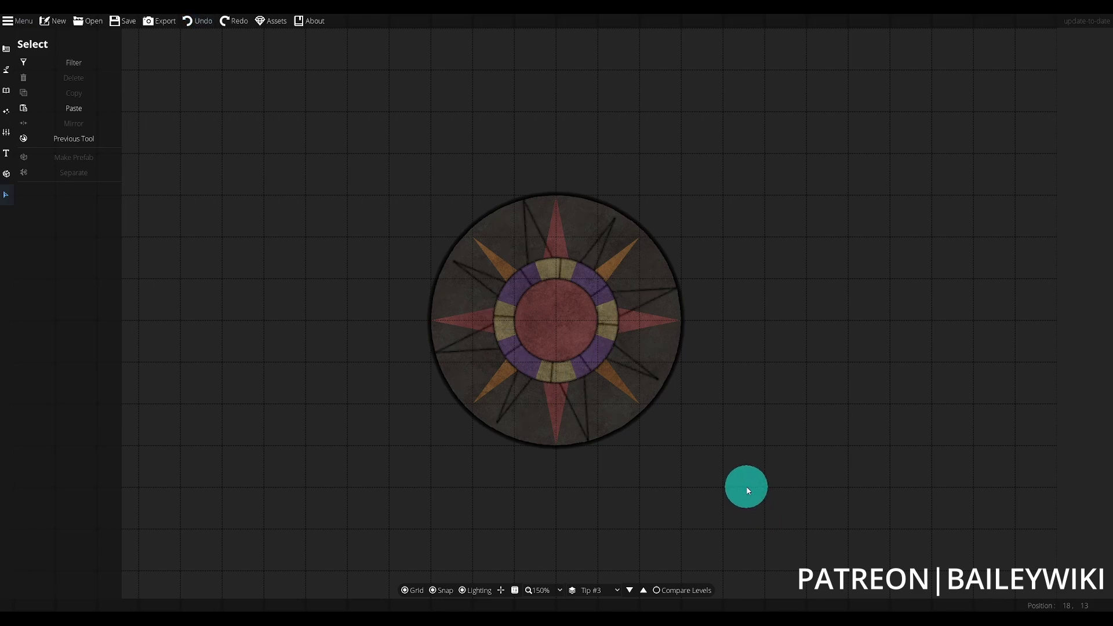
key("ctrl+z")
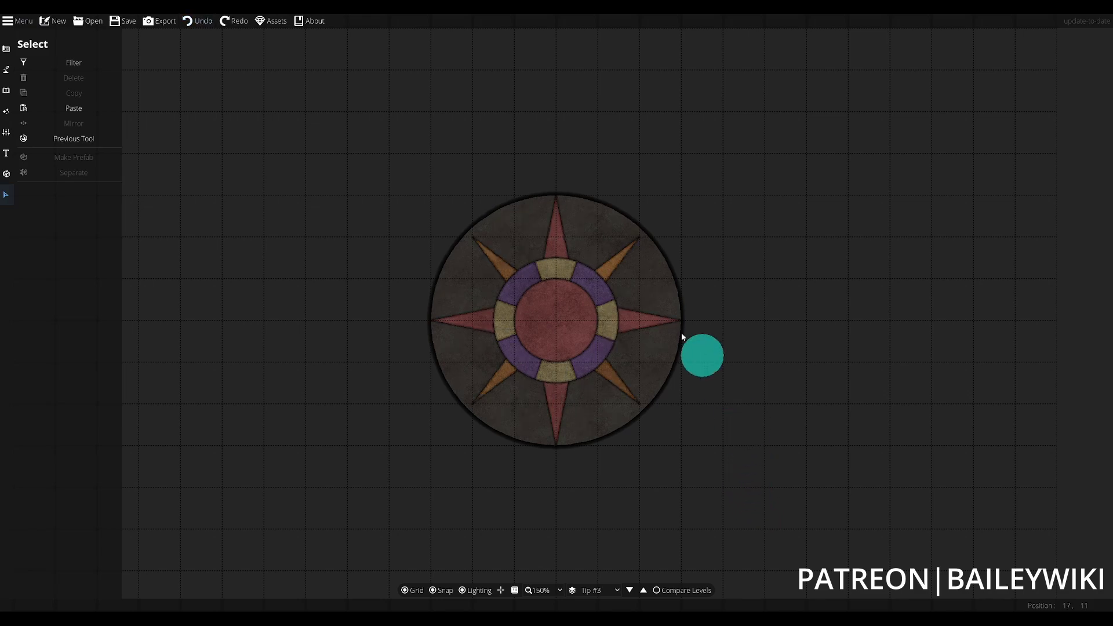
Step: Freely rotate the whole sun mosaic, fills and lines together, by about 45°
left_click(548, 313)
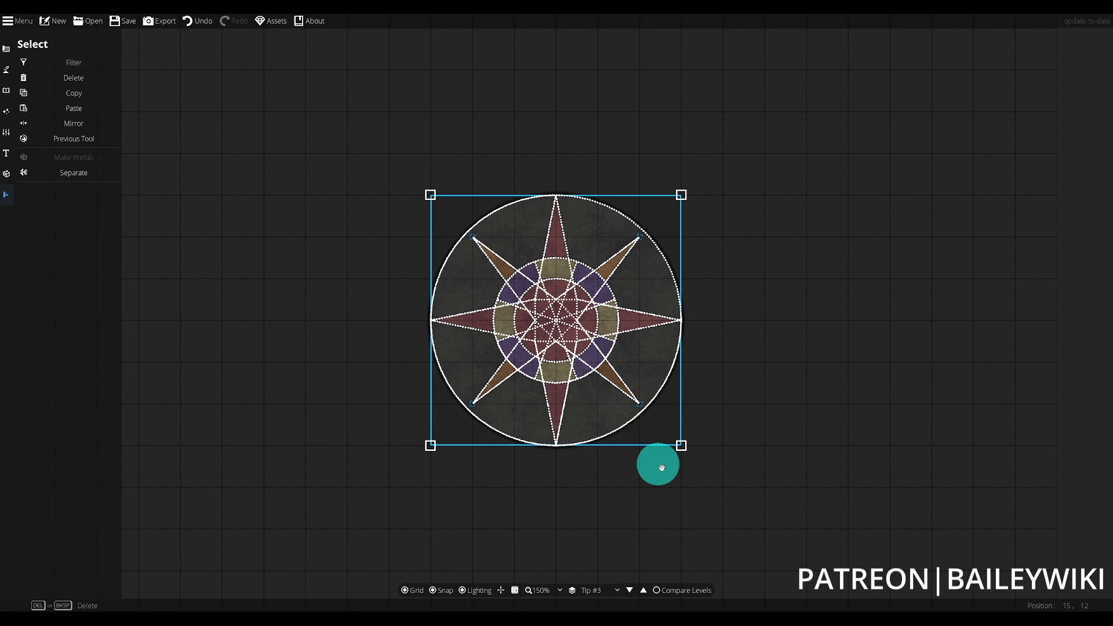
left_click_drag(661, 467, 532, 491)
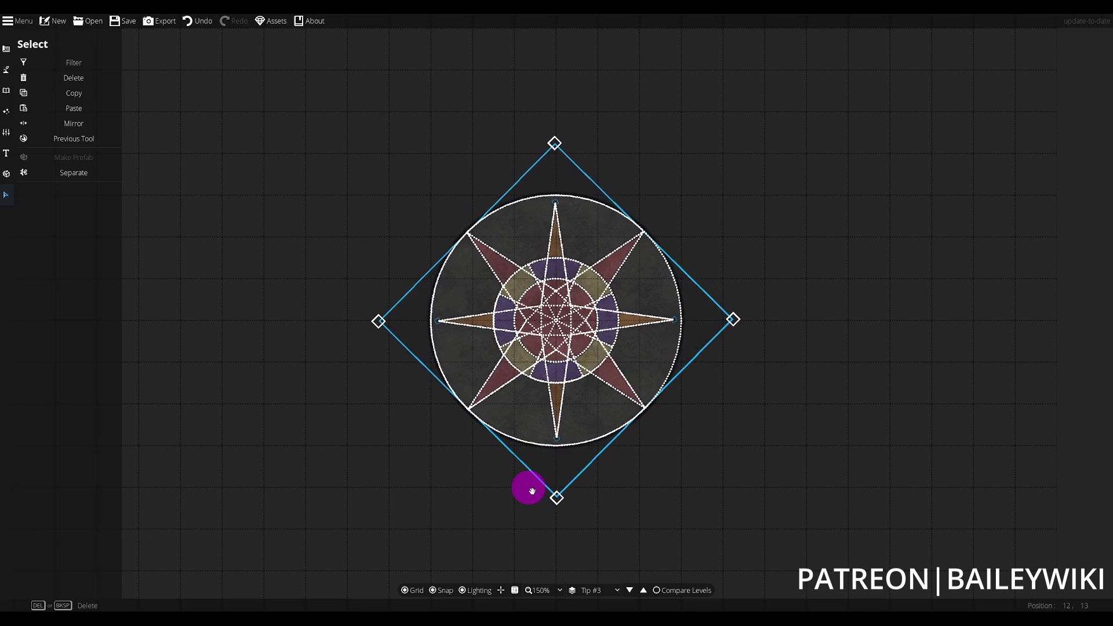
left_click_drag(532, 491, 528, 486)
Step: Fine-tune the mosaic's rotation until its lower selection corner sits exactly on the vertical grid line, and deselect it
scroll(612, 487, "up", 5)
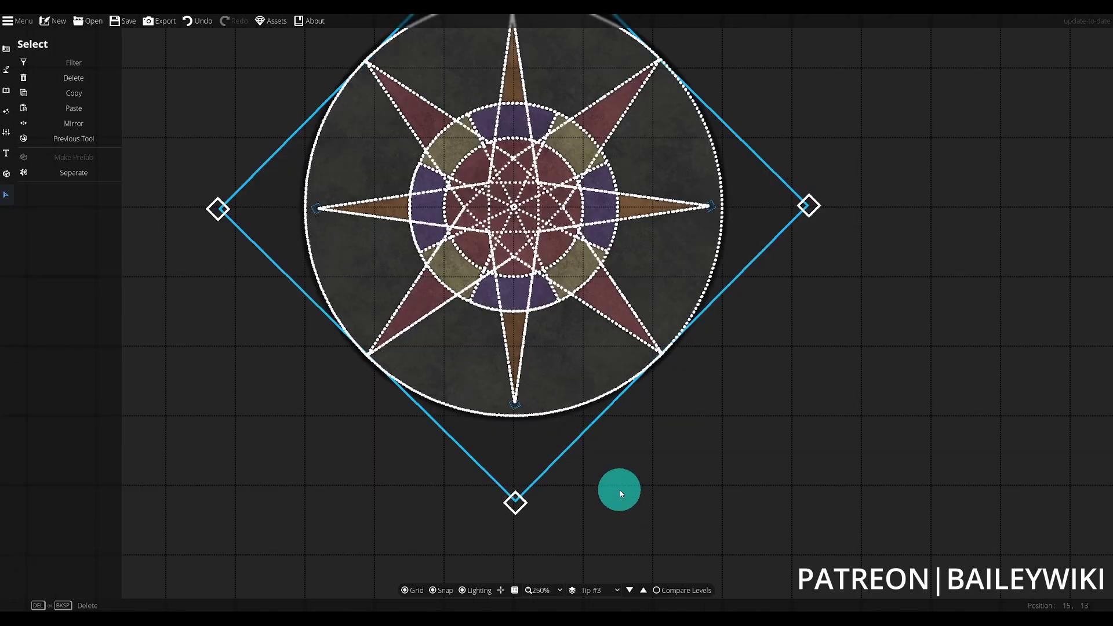
left_click_drag(584, 468, 769, 461)
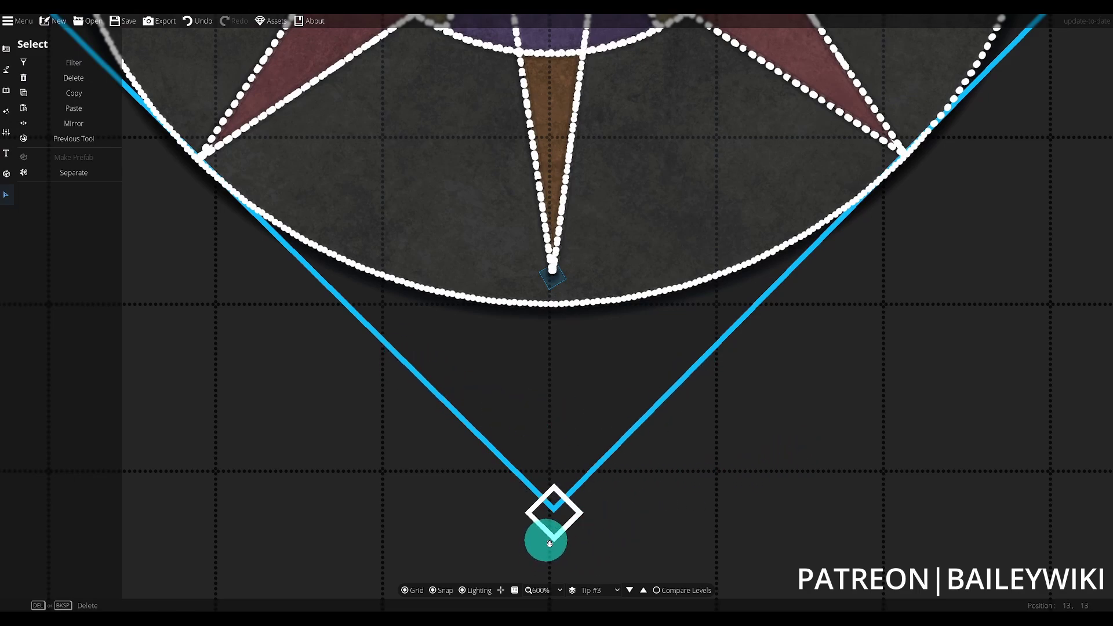
left_click_drag(545, 549, 551, 534)
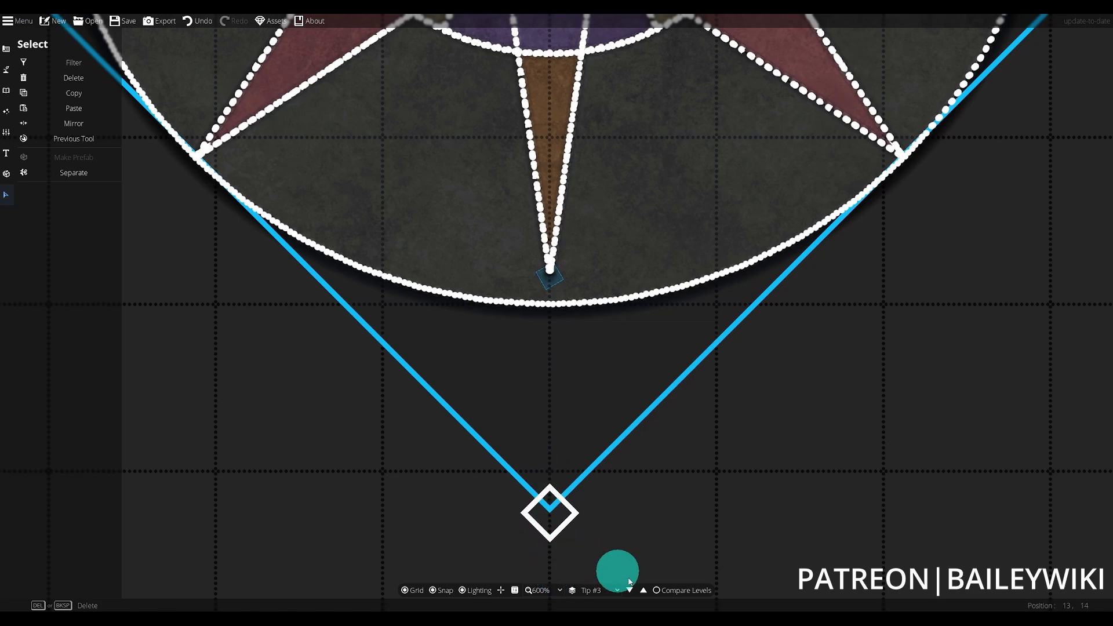
scroll(713, 437, "down", 5)
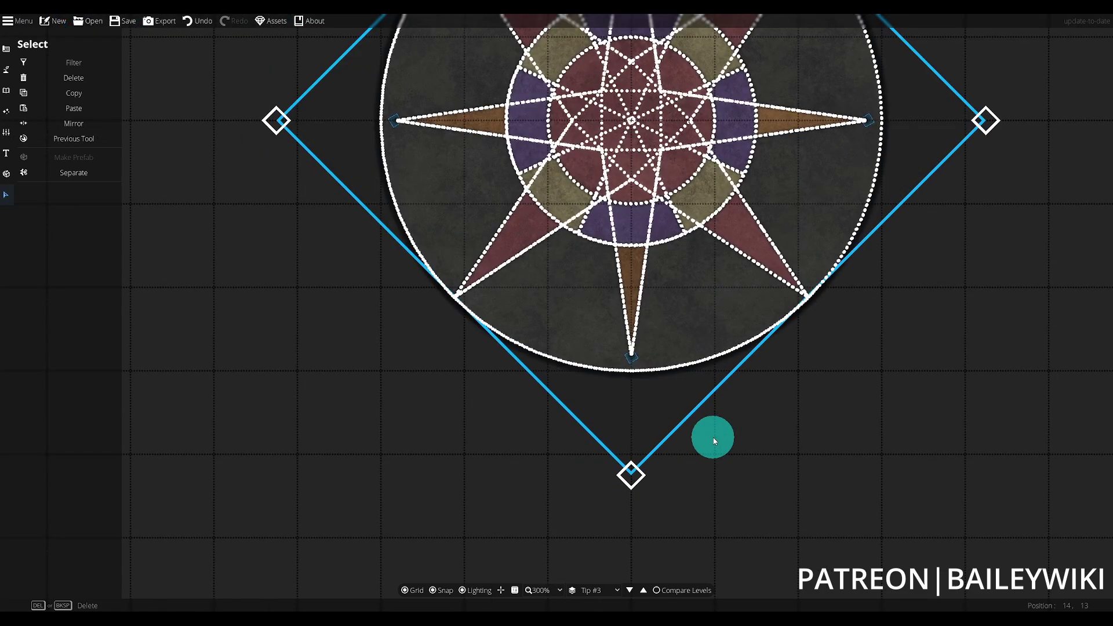
left_click(828, 435)
scroll(839, 422, "down", 1)
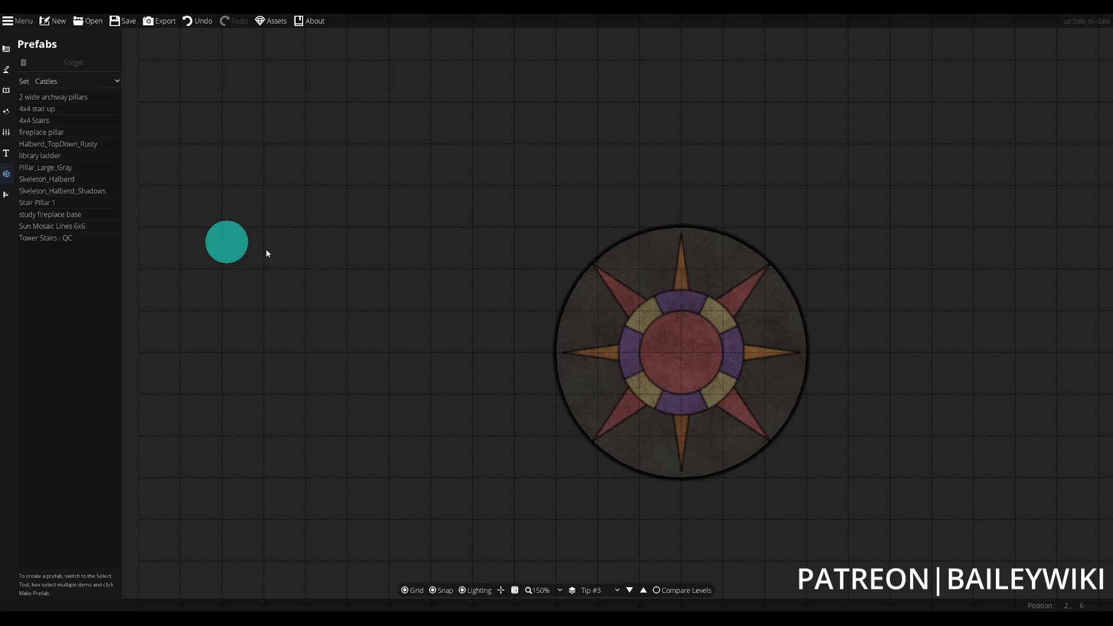
Step: Place the Tower Stairs - QC prefab from the Castles set at the map's upper edge, above and left of the sun mosaic
left_click_drag(334, 268, 439, 200)
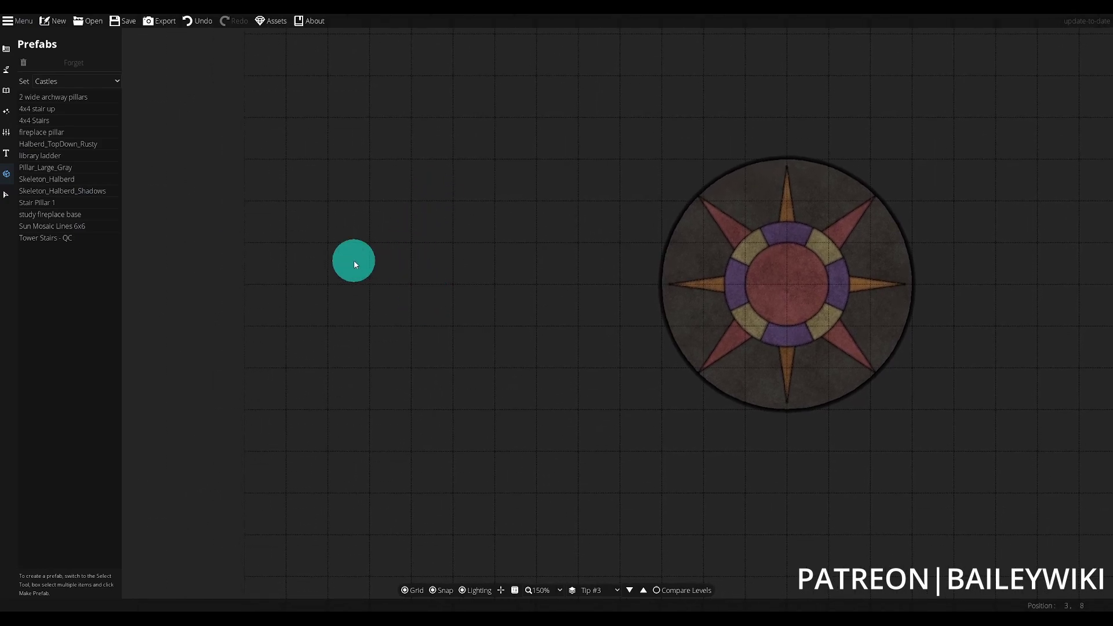
left_click(58, 238)
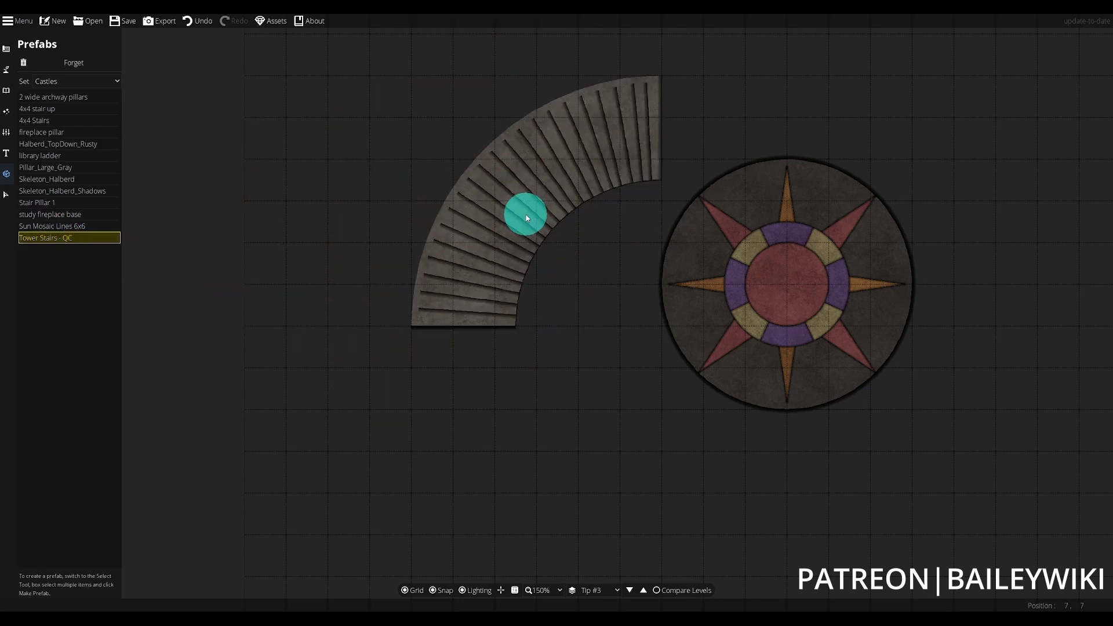
key("Down")
left_click_drag(454, 273, 518, 479)
left_click(491, 123)
key("Up")
key("Left")
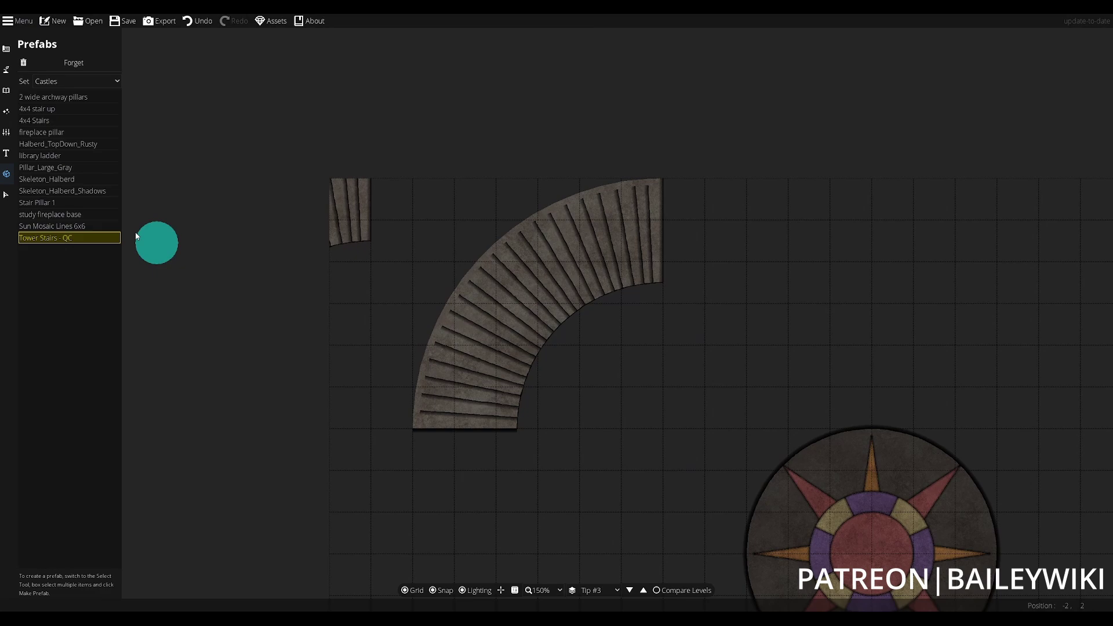
Step: Select the whole placed tower stairs prefab and rotate it 90° clockwise
left_click(6, 195)
left_click(502, 322)
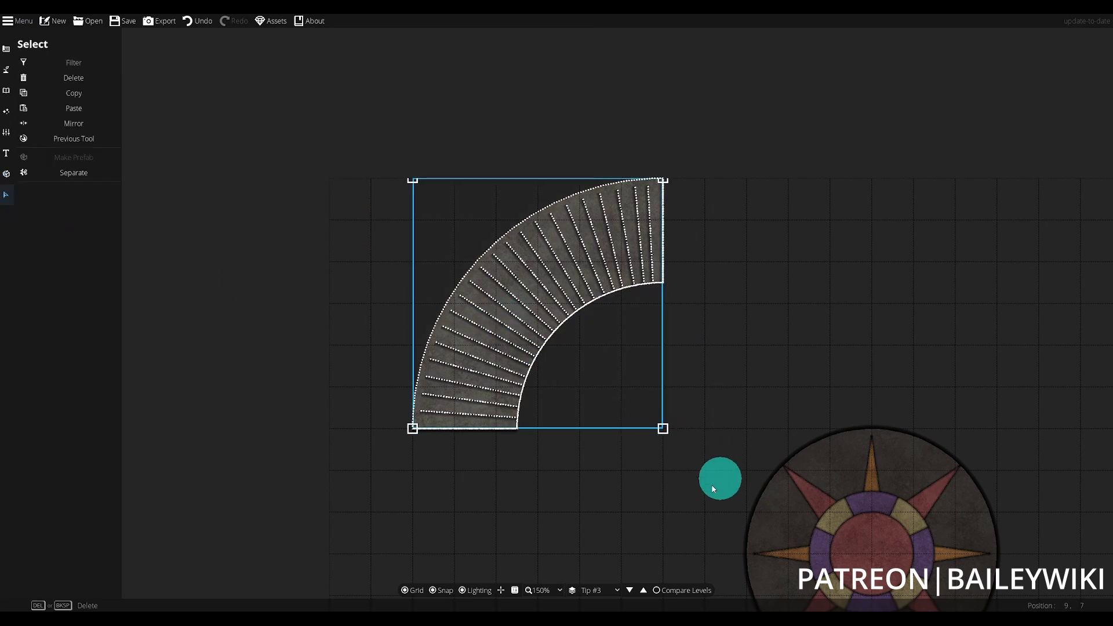
key("Down")
key("Up")
key("Right")
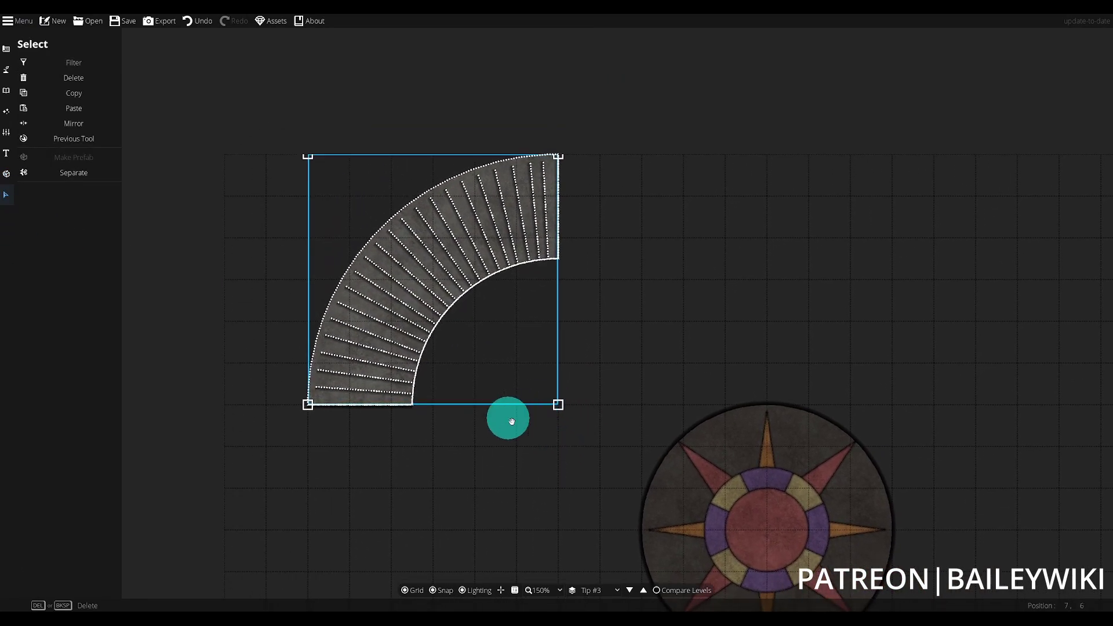
left_click_drag(510, 417, 290, 358)
scroll(582, 410, "up", 5)
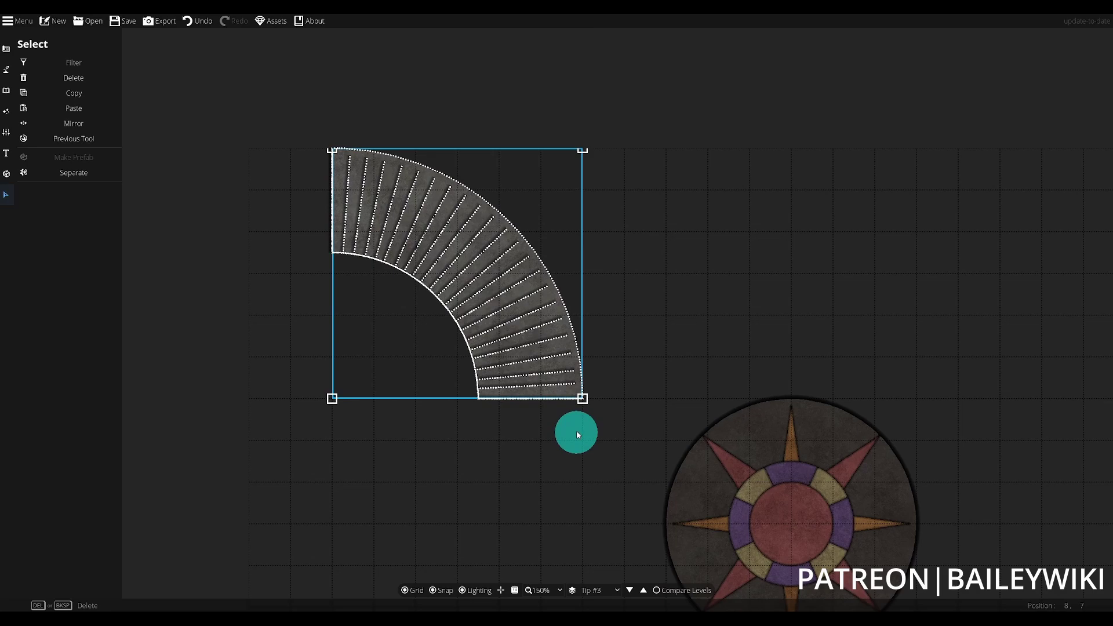
Step: Fine-tune the alignment of the rotated stairs with the grid at their lower selection corners, and deselect them
scroll(582, 409, "up", 3)
left_click_drag(290, 413, 832, 415)
left_click_drag(421, 332, 760, 340)
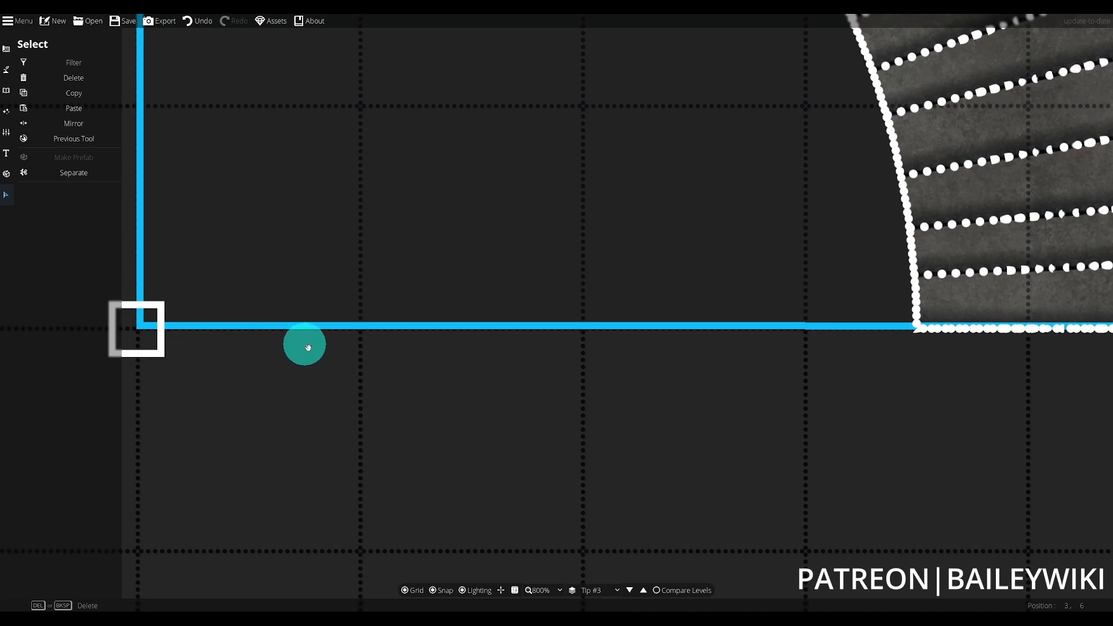
left_click_drag(307, 348, 309, 347)
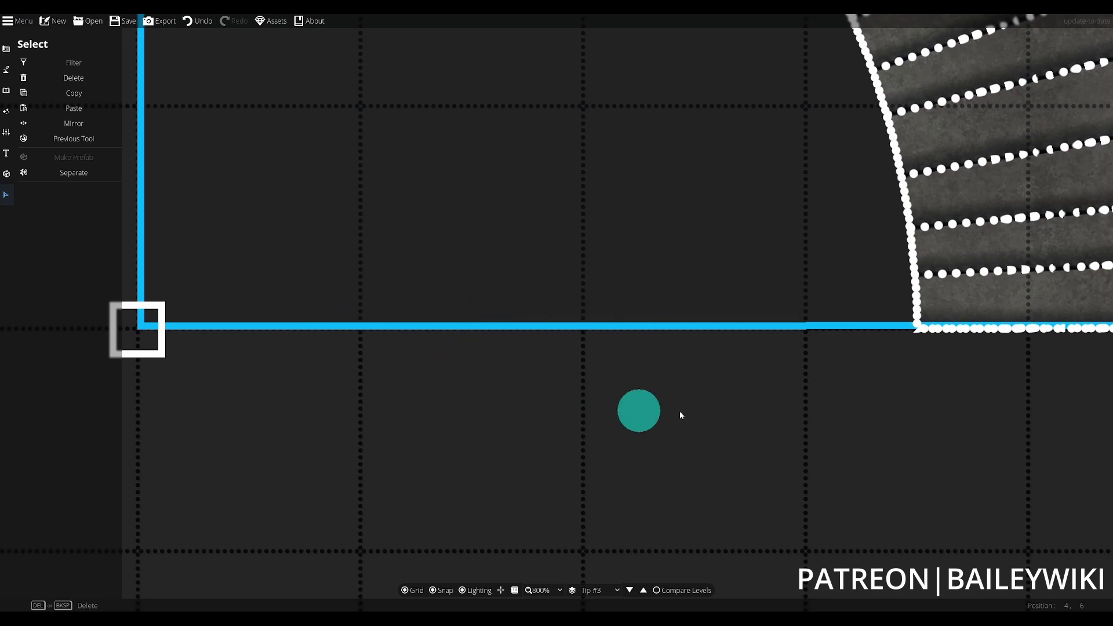
left_click_drag(754, 415, 331, 435)
left_click_drag(684, 442, 504, 457)
scroll(510, 457, "down", 2)
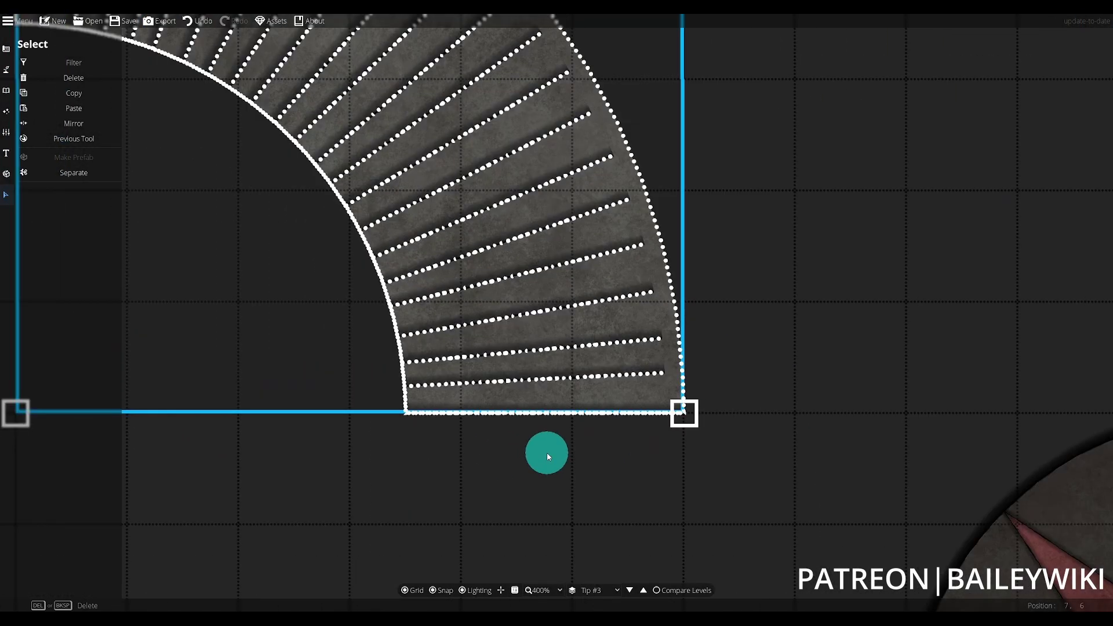
scroll(548, 457, "down", 3)
left_click(757, 341)
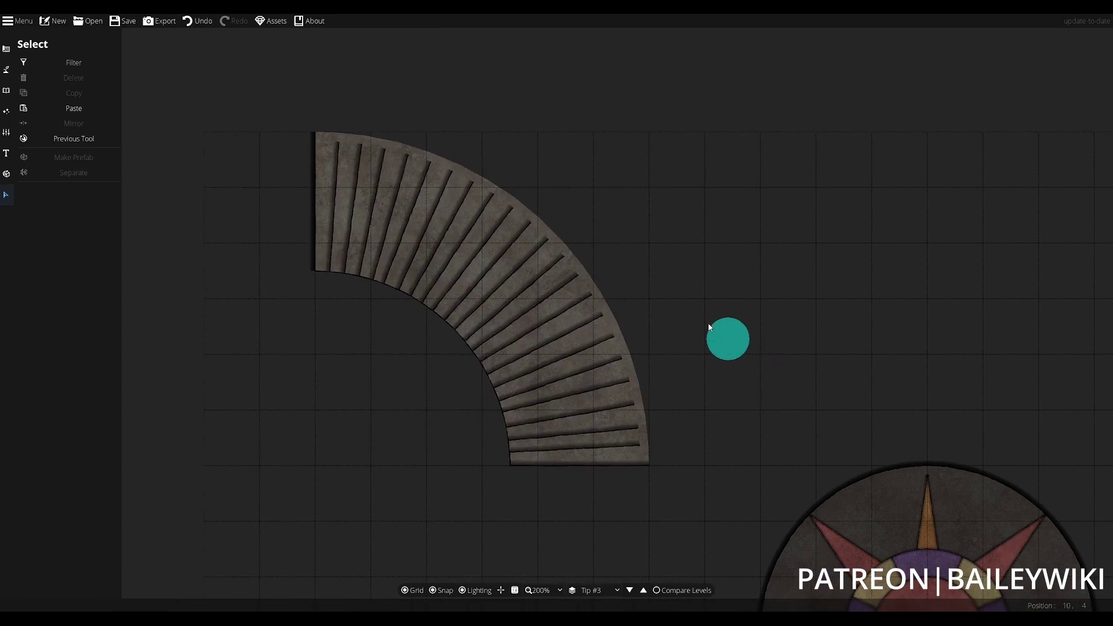
left_click_drag(762, 401, 621, 331)
scroll(525, 446, "down", 2)
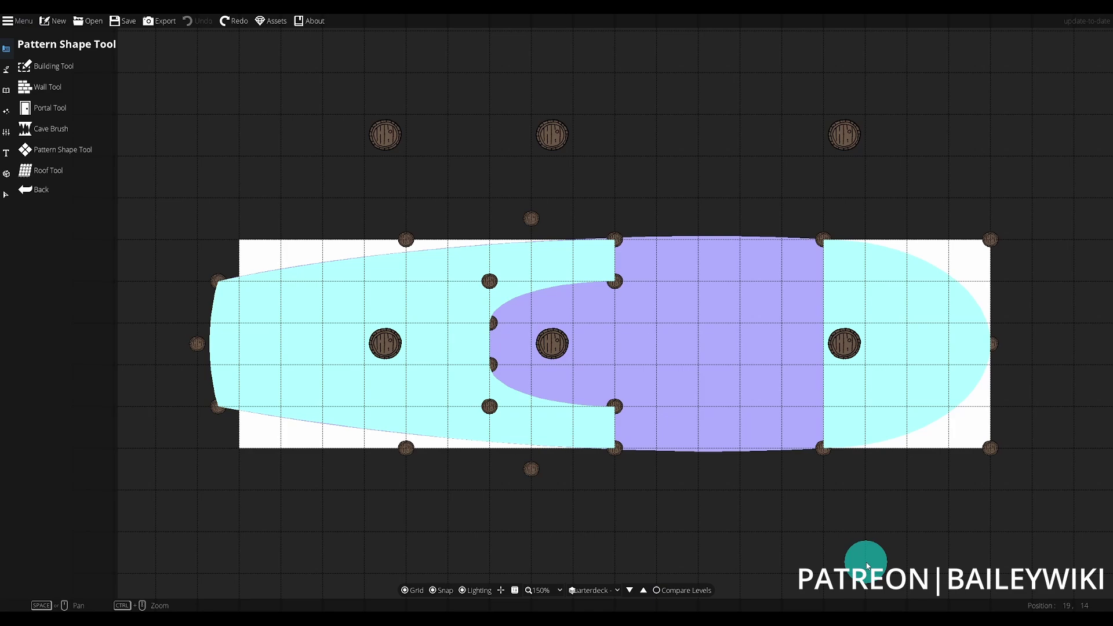
Step: Switch to the Example level and turn on level comparison with Quarterdeck - Layout as the reference level
left_click(599, 590)
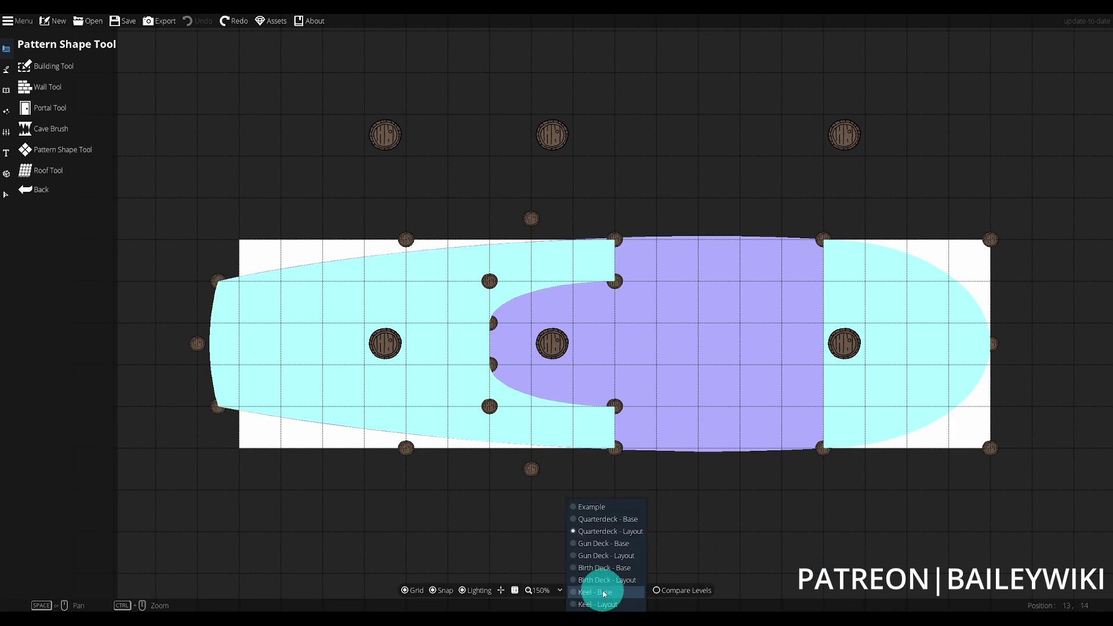
left_click(598, 509)
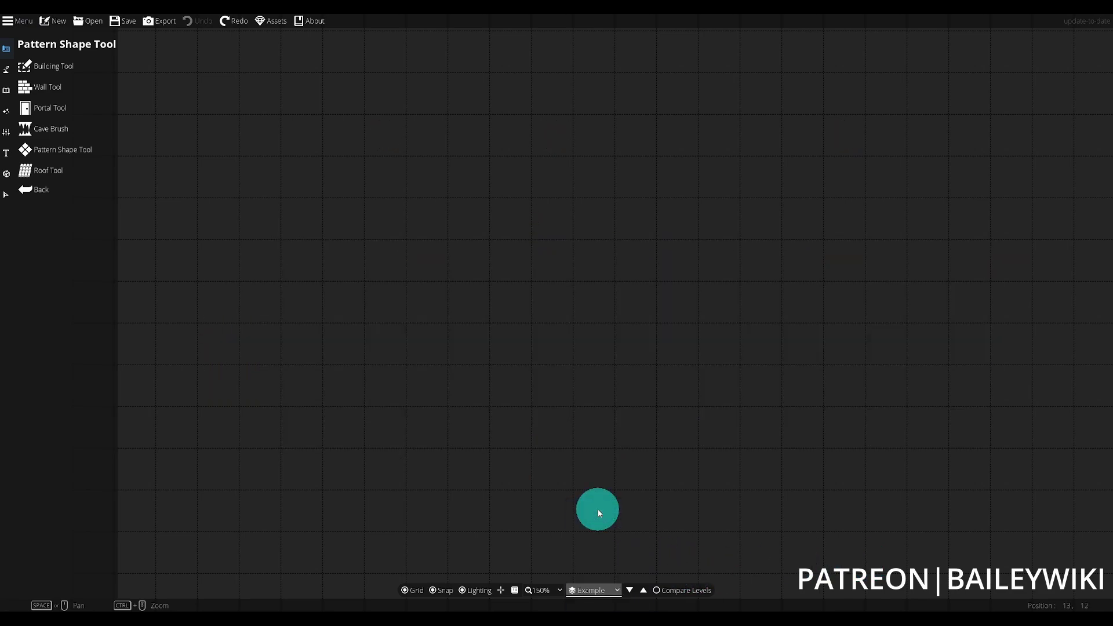
left_click(657, 591)
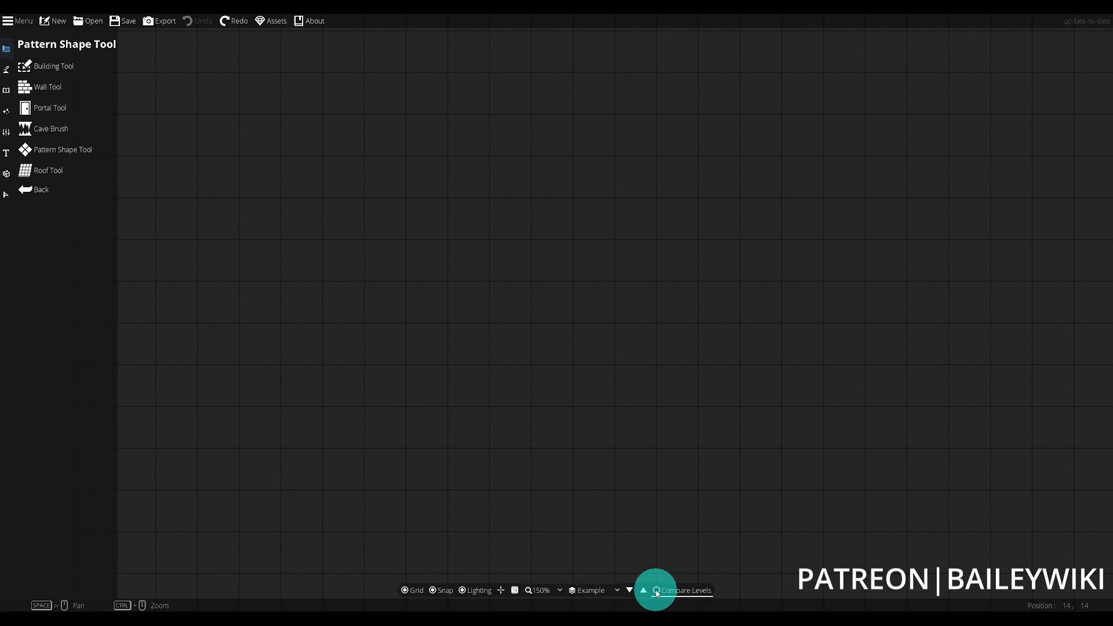
left_click(607, 282)
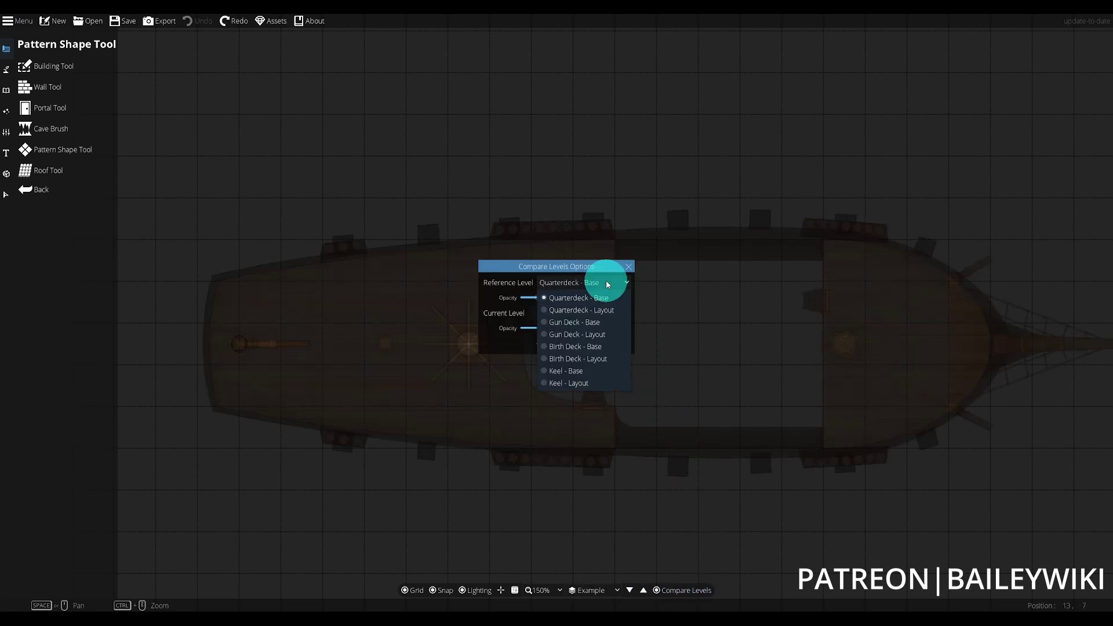
left_click(580, 311)
left_click(544, 343)
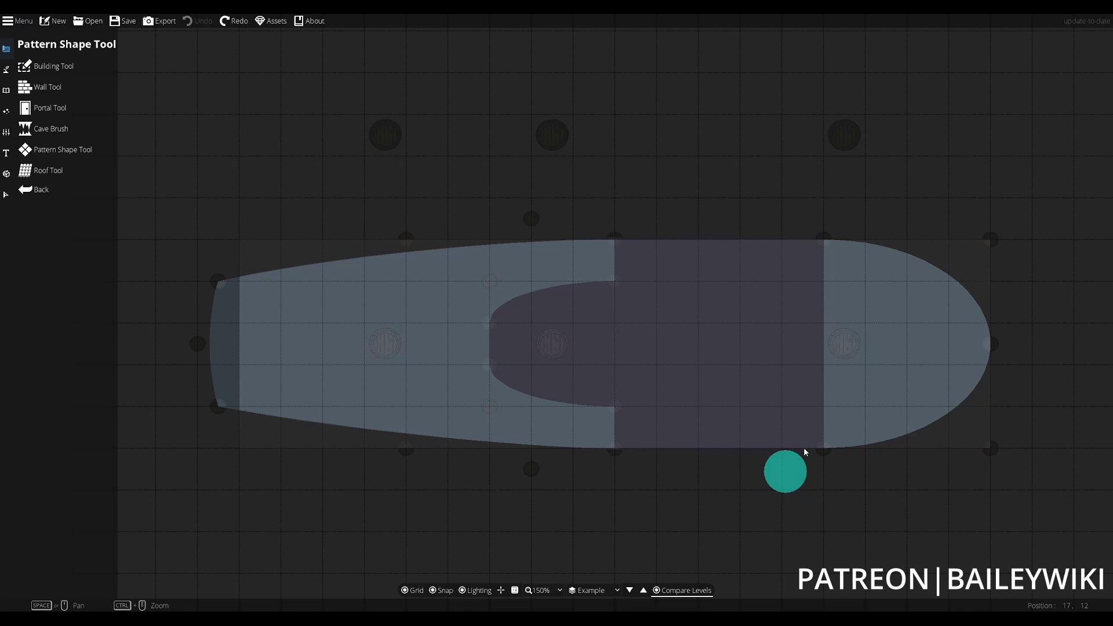
Step: Set up the Pattern Shape Tool with a grayish-brown wood plank pattern and the custom free-form shape
left_click(78, 151)
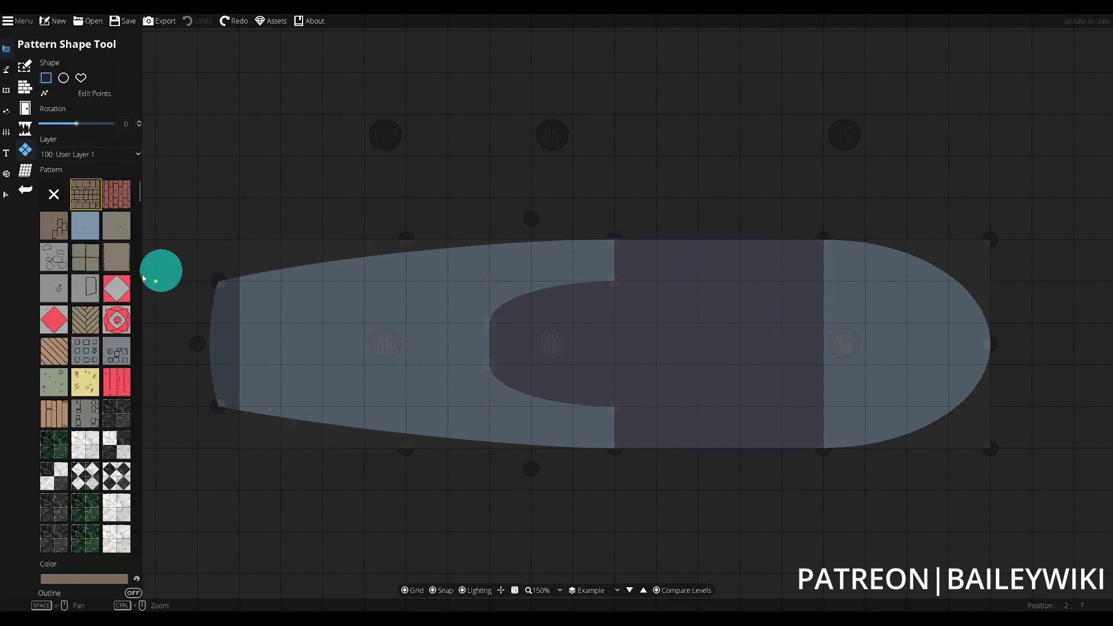
scroll(93, 458, "down", 3)
scroll(100, 451, "down", 3)
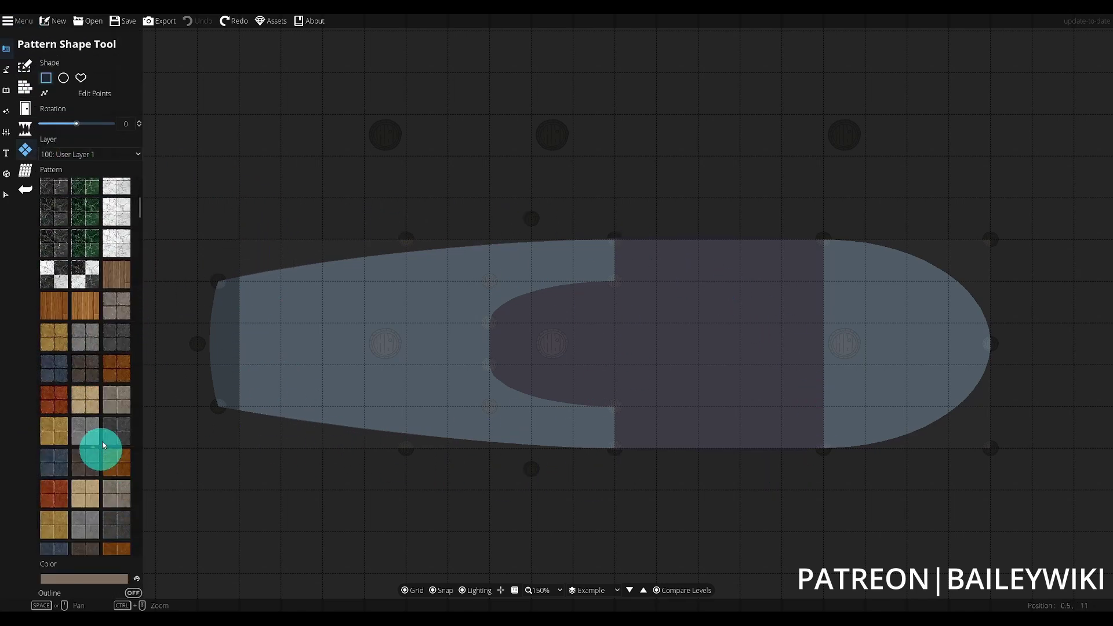
scroll(116, 290, "down", 3)
mouse_move(140, 220)
left_mouse_down()
mouse_move(140, 412)
mouse_move(139, 400)
left_mouse_up()
left_click(91, 292)
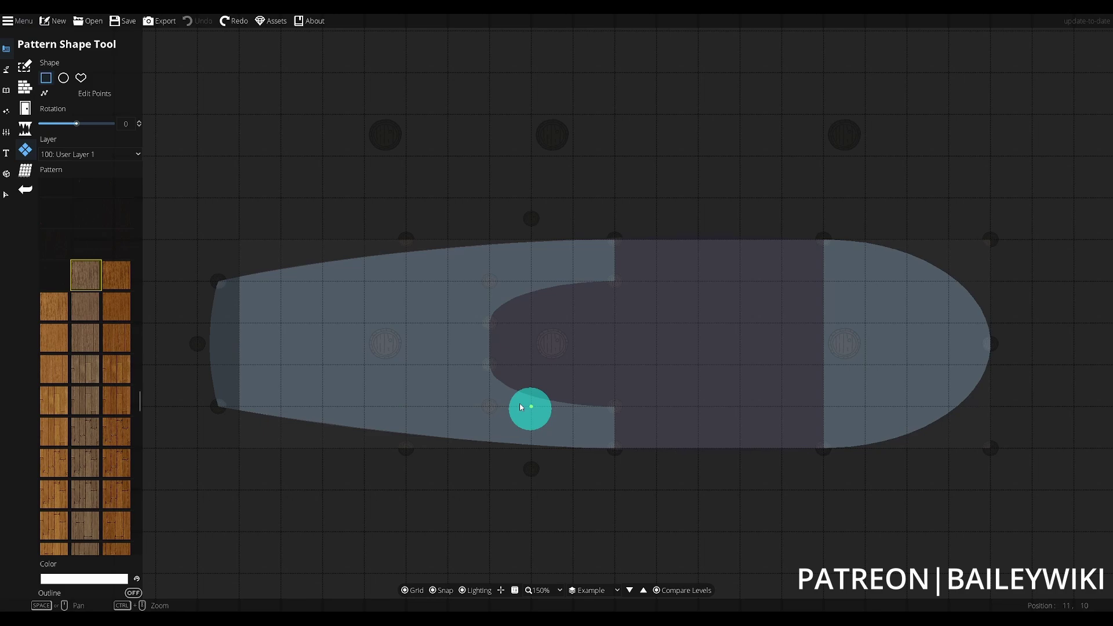
left_click(81, 78)
Step: Trace the ship's hull outline over the reference layout with curved edges at stern, sides and bow, and close it as a wood floor
left_click_drag(395, 214, 511, 214)
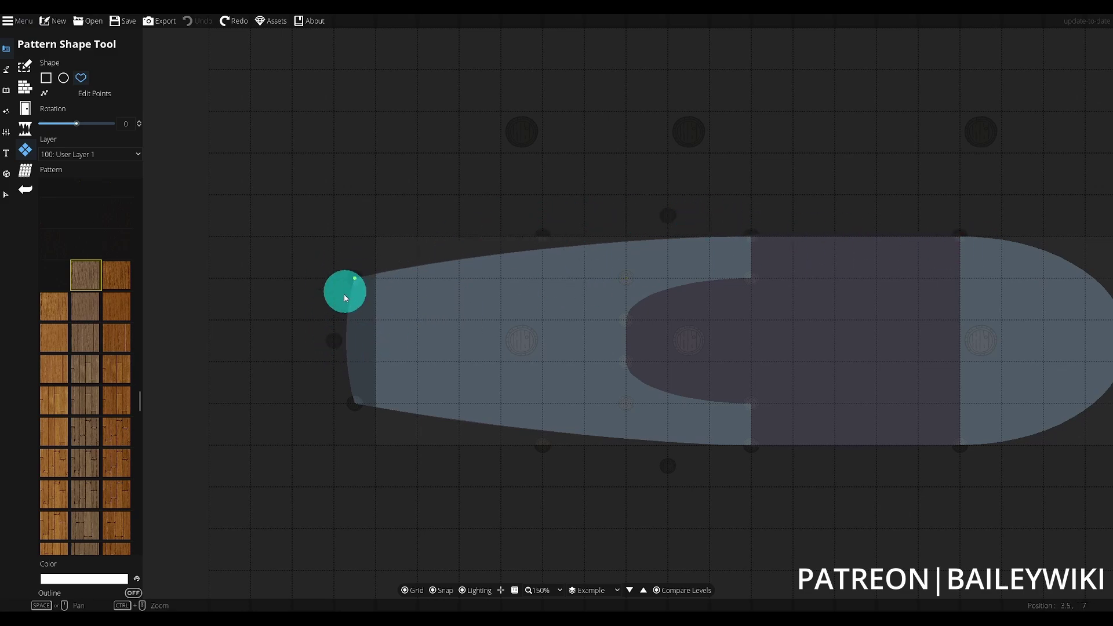
left_click(334, 338)
left_click_drag(381, 433, 174, 332)
left_click_drag(569, 365, 895, 349)
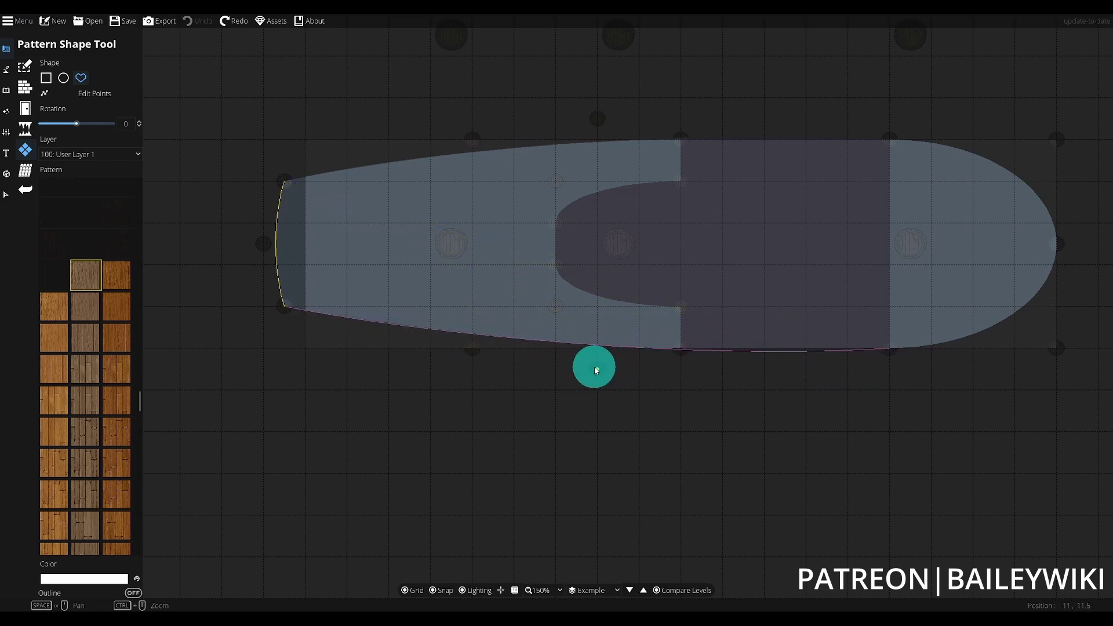
left_click_drag(596, 369, 364, 262)
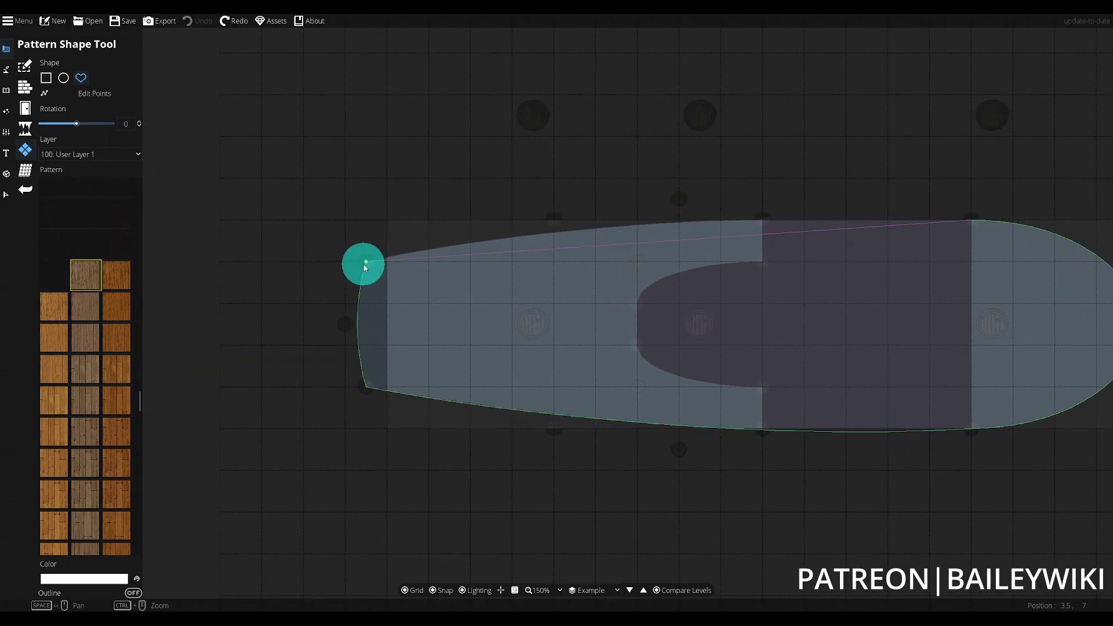
right_click(682, 204)
Step: Set the level comparison to Quarterdeck - Layout at 72% reference opacity, with the current level at 40% opacity
left_click_drag(911, 319, 795, 318)
scroll(795, 318, "up", 2)
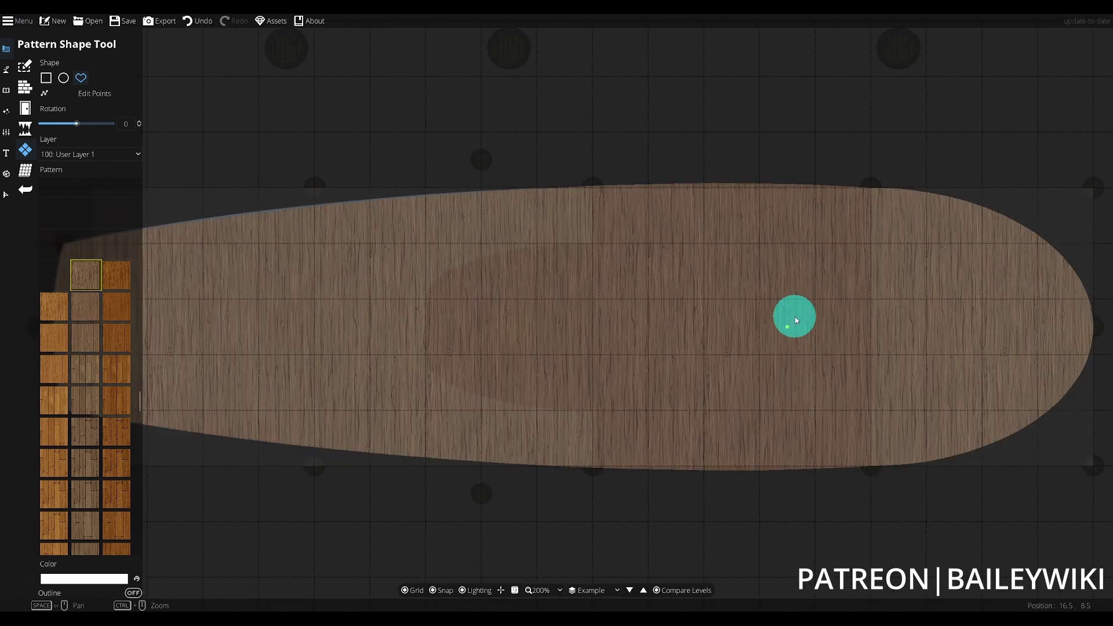
left_click_drag(882, 328, 875, 281)
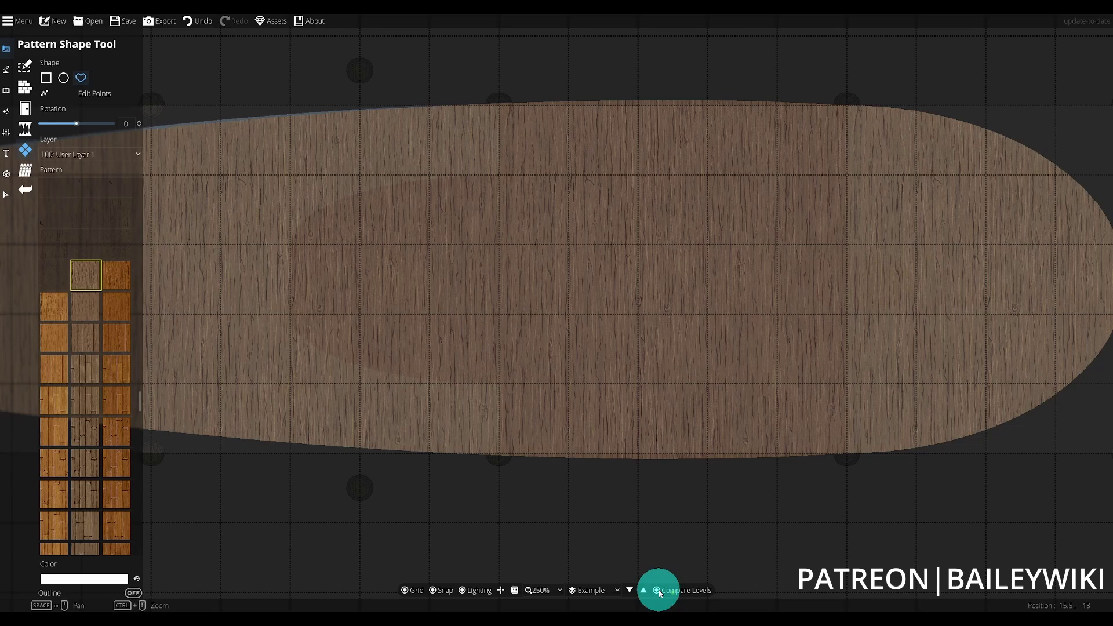
left_click(657, 590)
left_click_drag(548, 300, 574, 298)
left_click(596, 283)
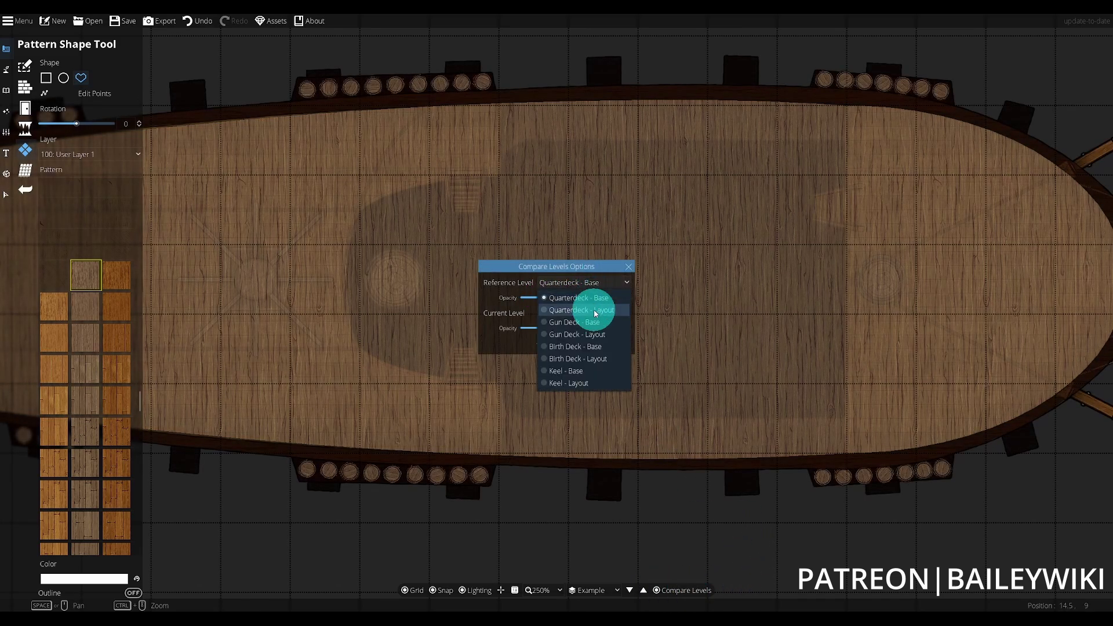
left_click(597, 307)
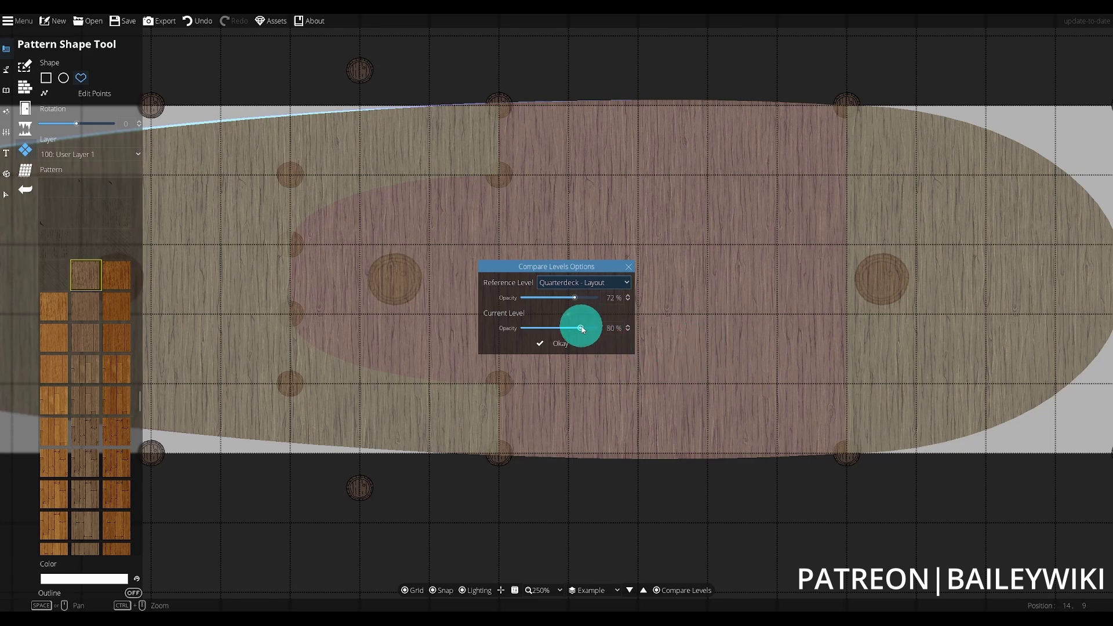
left_click_drag(580, 328, 552, 328)
left_click(555, 354)
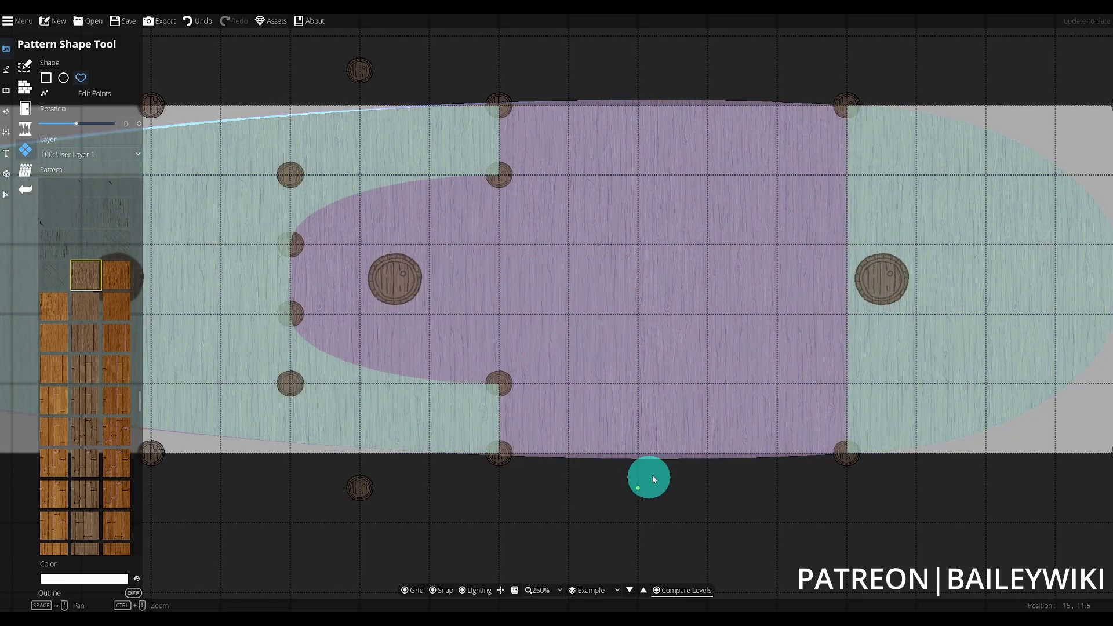
Step: Examine the wood floor's edges against the reference layout, and turn off the level comparison to view the floor alone
left_click_drag(586, 457, 853, 441)
left_click_drag(817, 403, 324, 438)
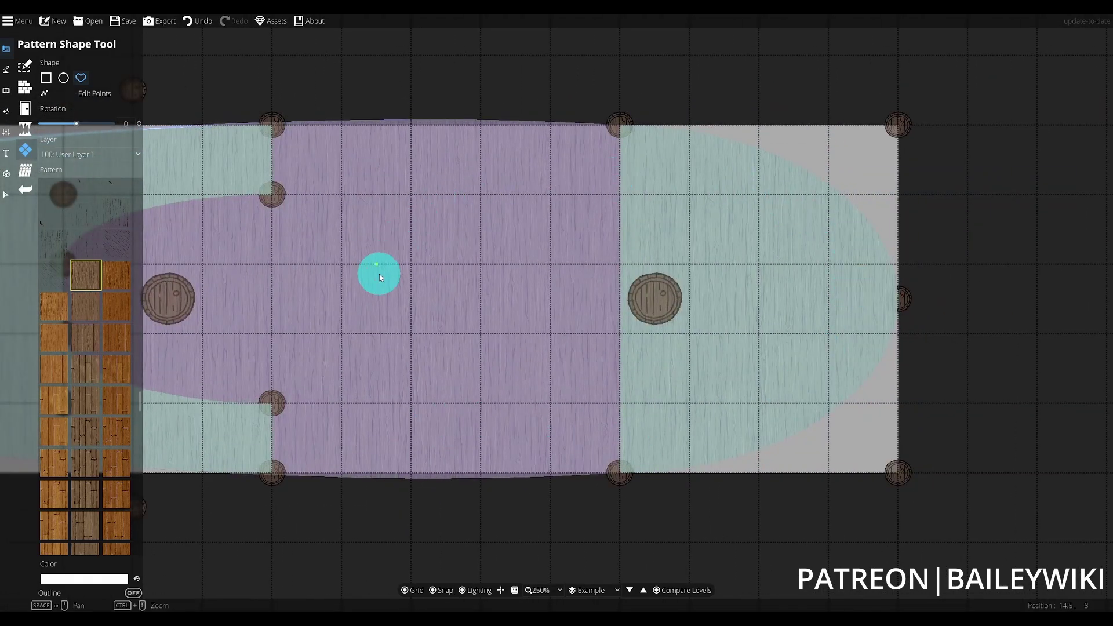
left_click_drag(376, 274, 700, 303)
scroll(698, 304, "down", 3)
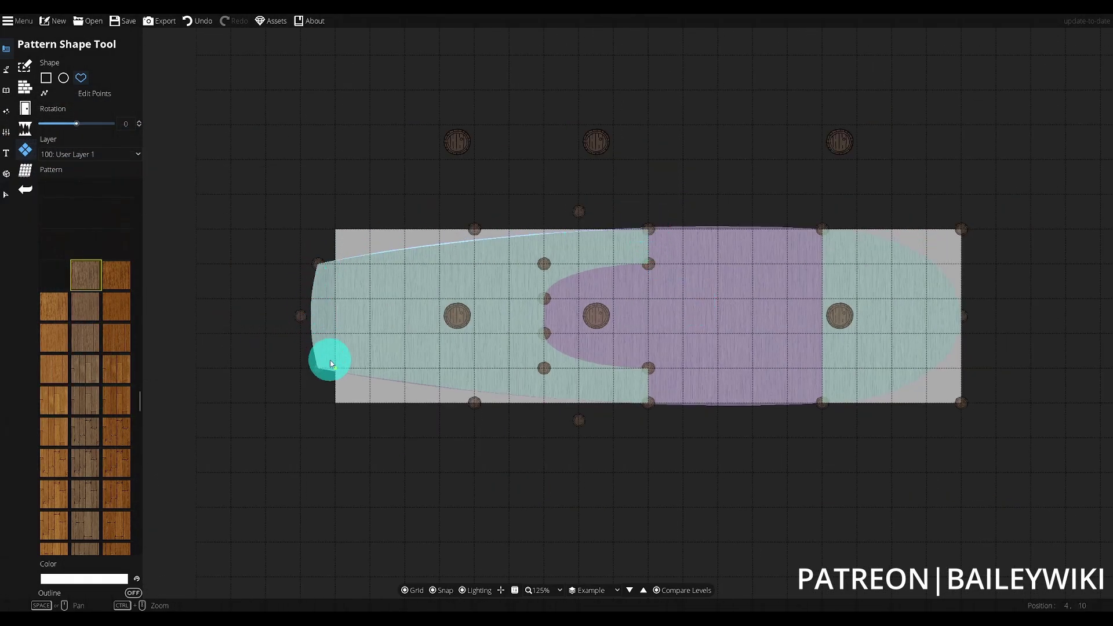
left_click_drag(873, 354, 868, 369)
scroll(869, 371, "up", 1)
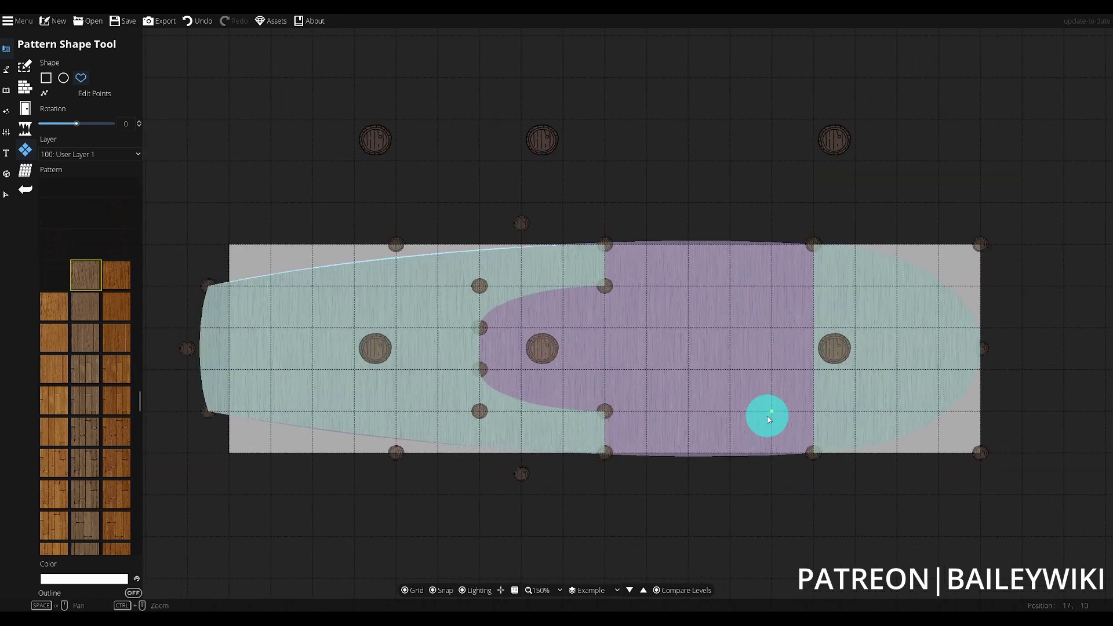
left_click(658, 590)
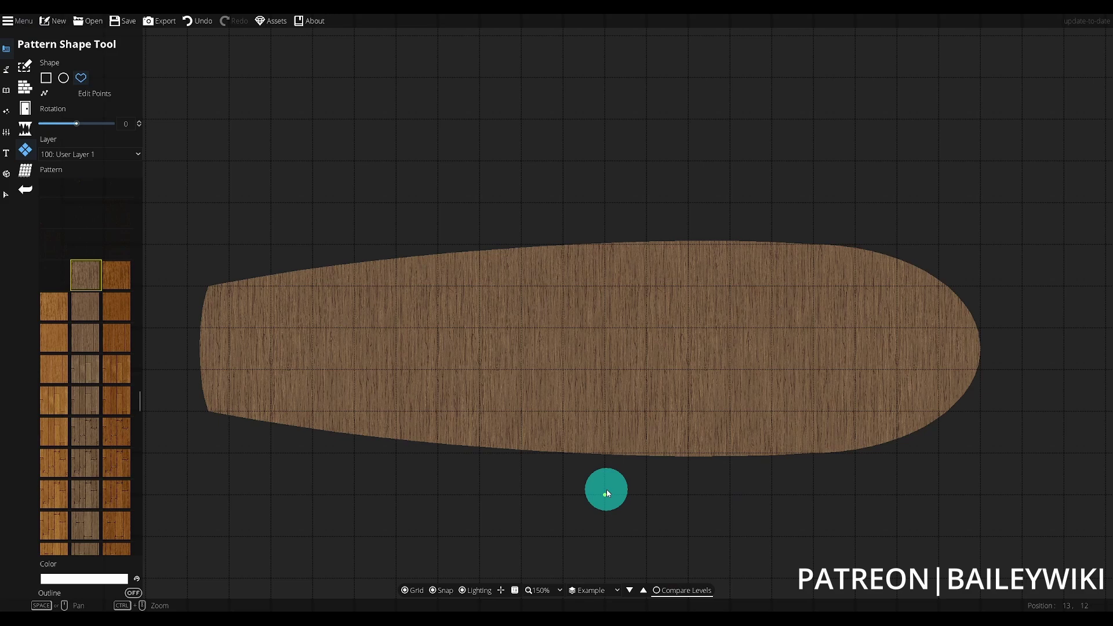
Step: Turn the level comparison back on with Quarterdeck - Layout as the reference level
left_click(657, 590)
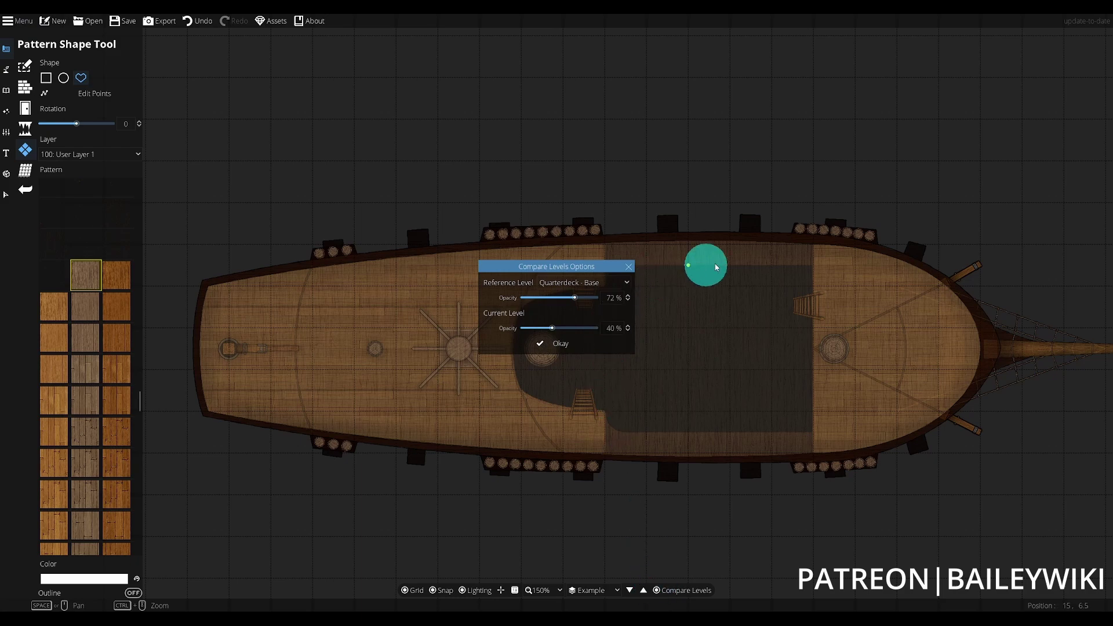
left_click(602, 283)
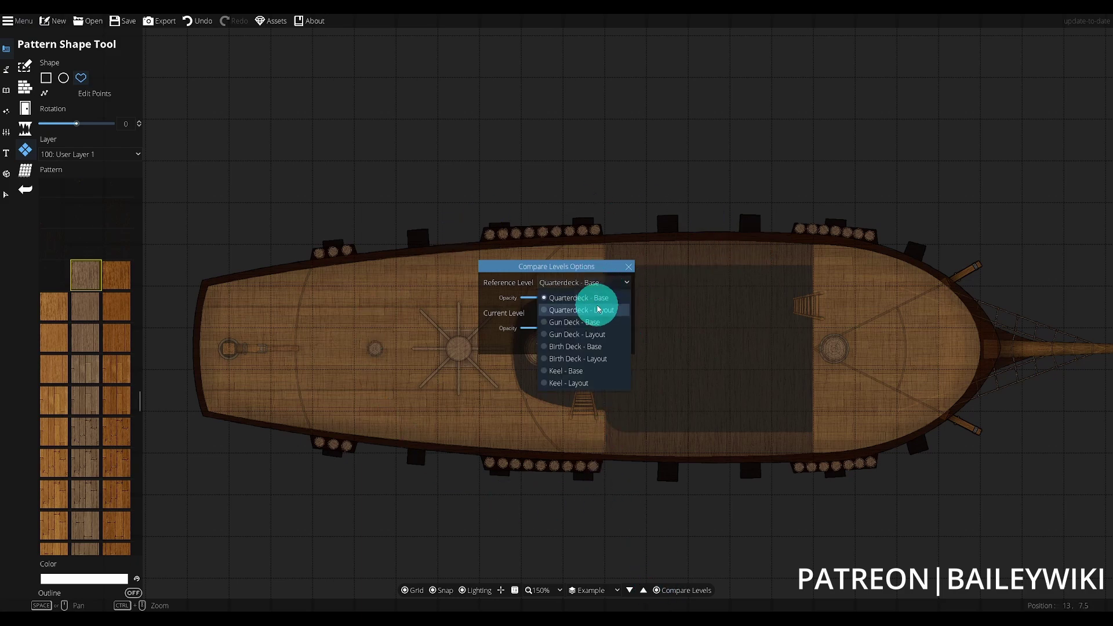
left_click(582, 310)
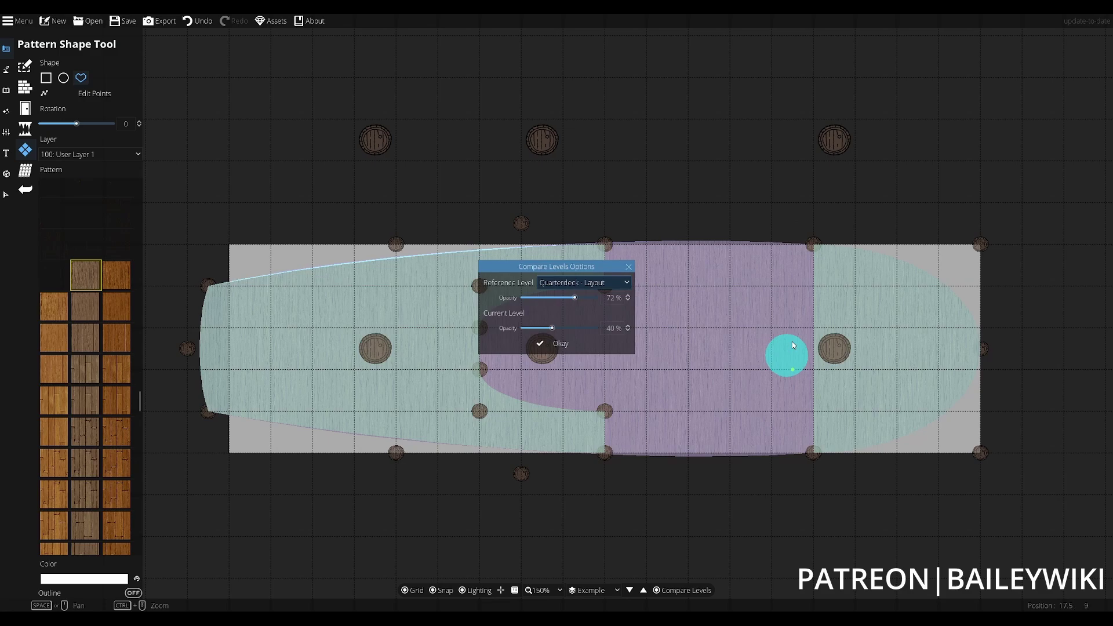
left_click(569, 341)
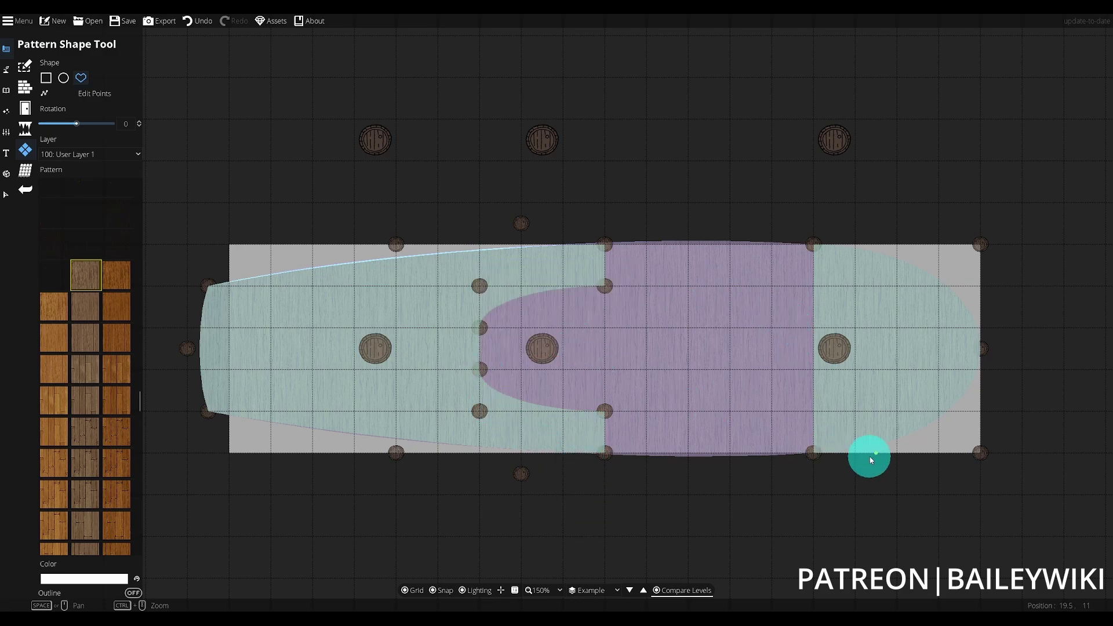